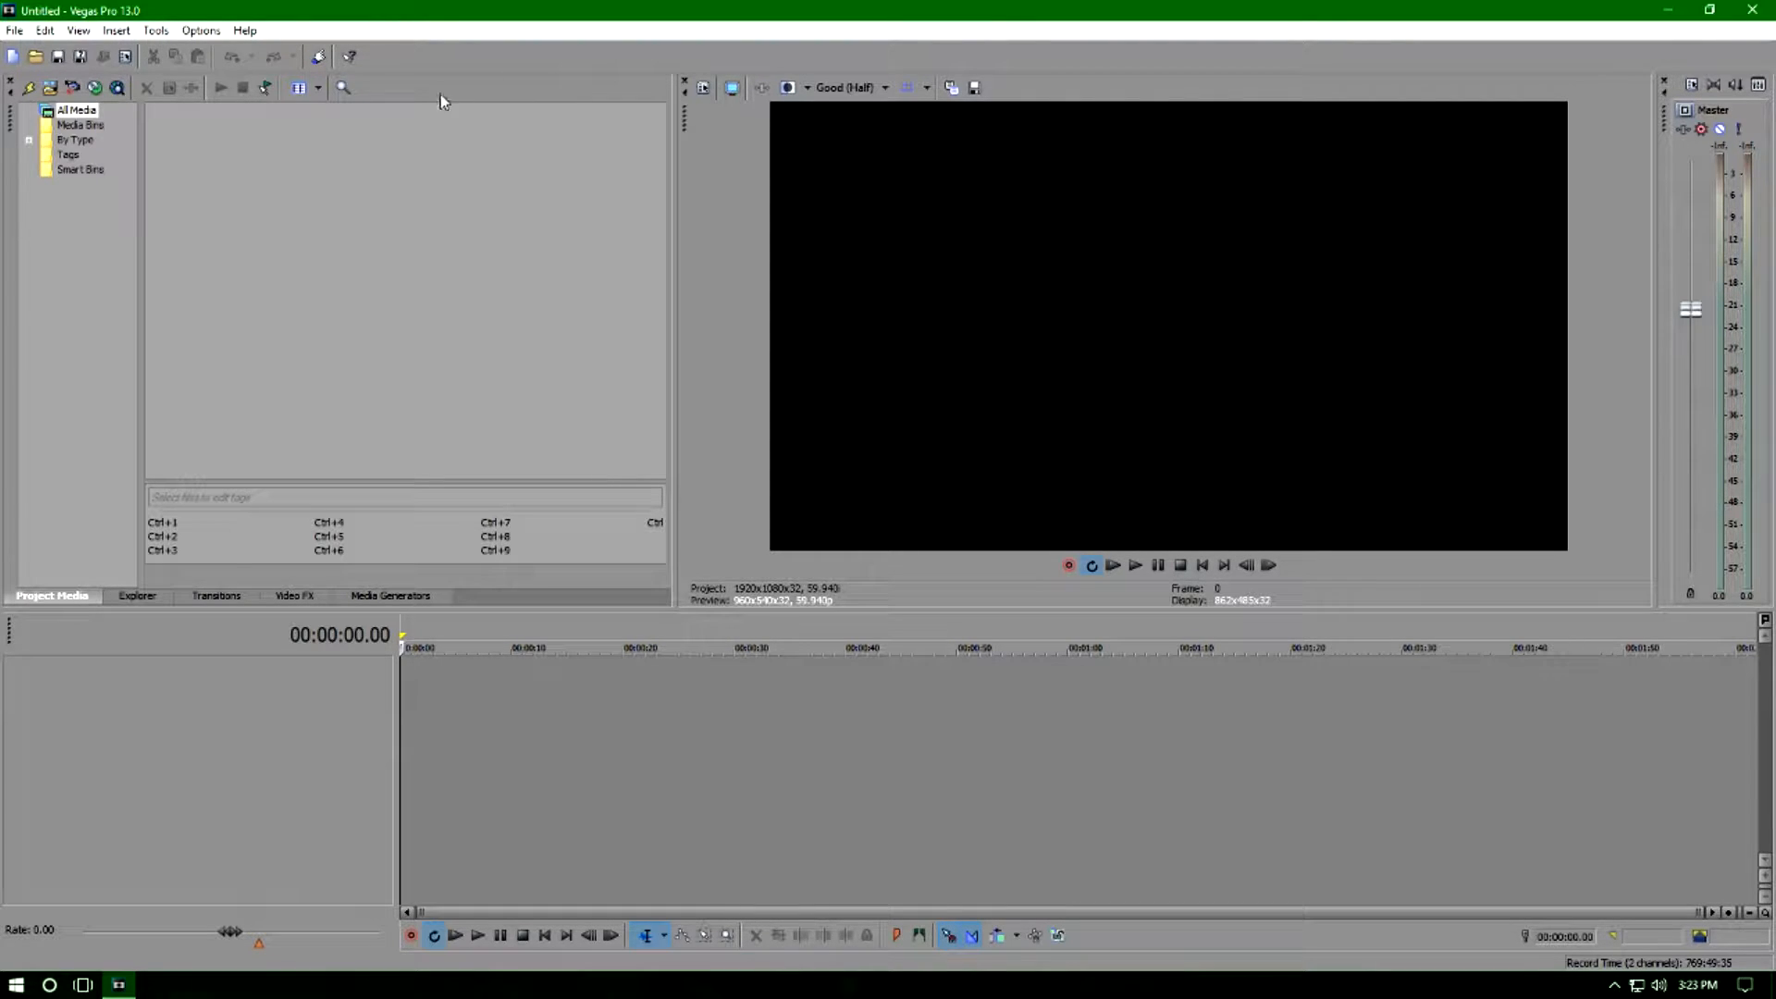
Make all new projects start with the current project property settings and apply the change.
{"action": "left_click", "coordinate": [16, 30]}
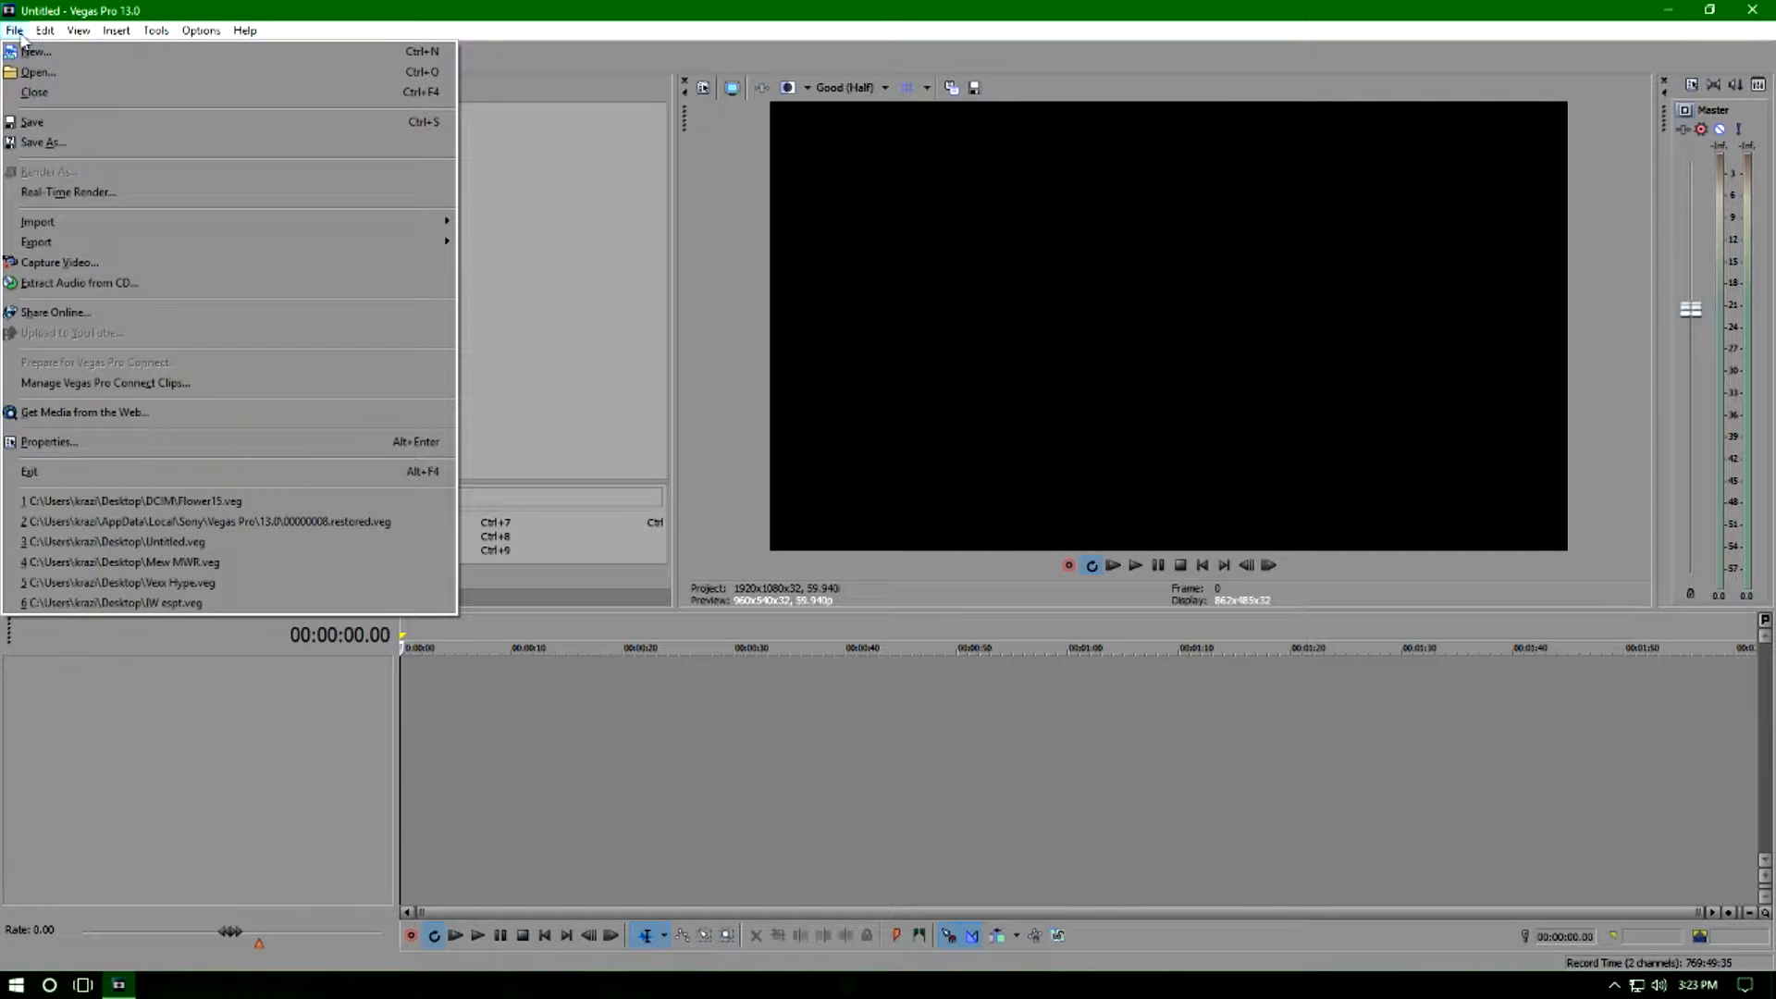
{"action": "left_click", "coordinate": [55, 442]}
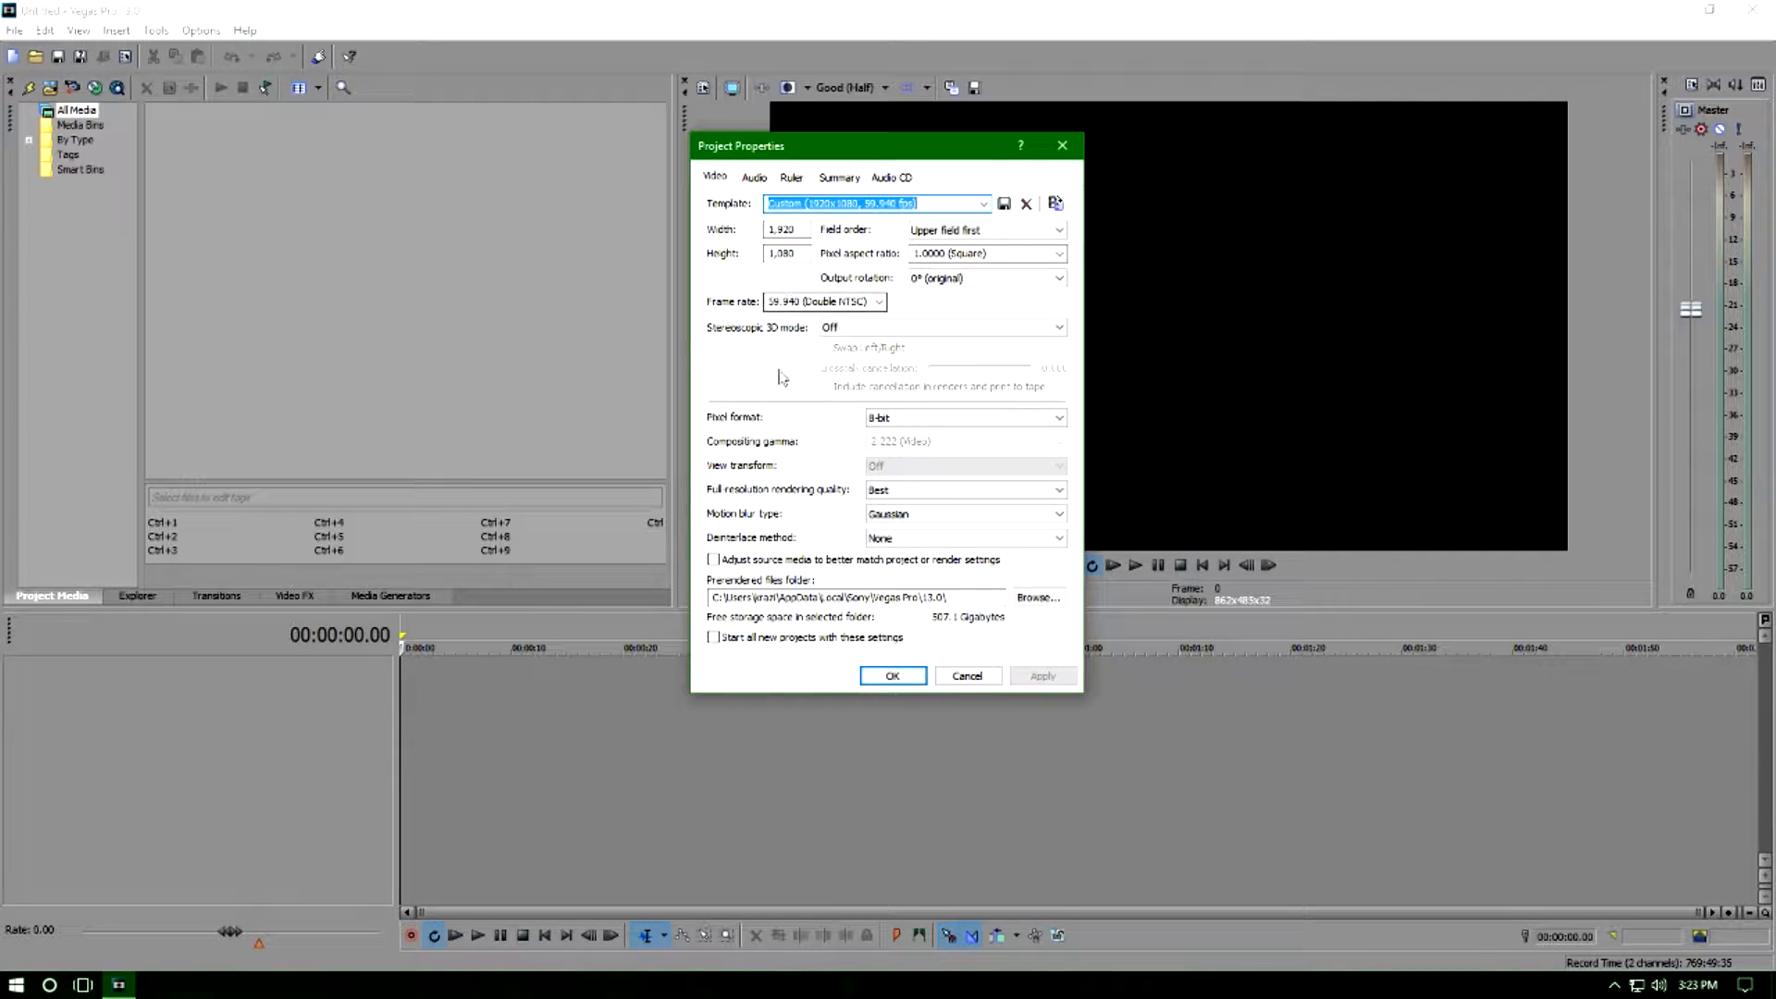
{"action": "left_click", "coordinate": [714, 640]}
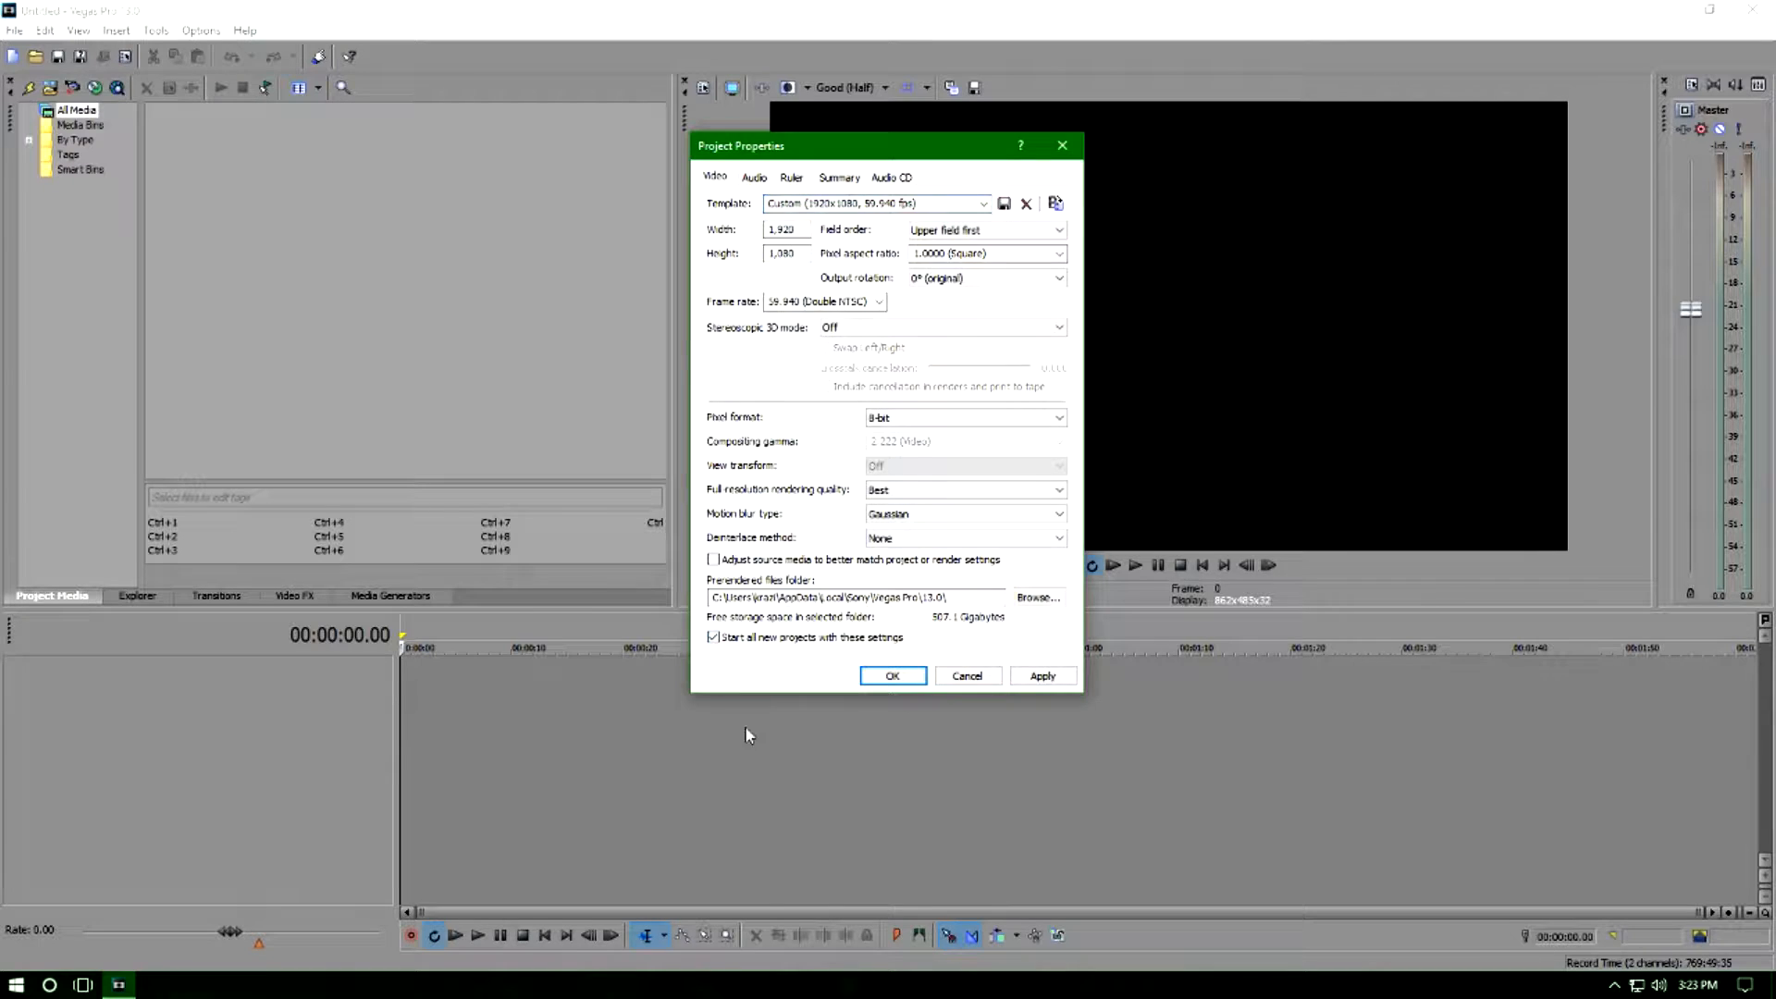
{"action": "left_click", "coordinate": [1059, 680]}
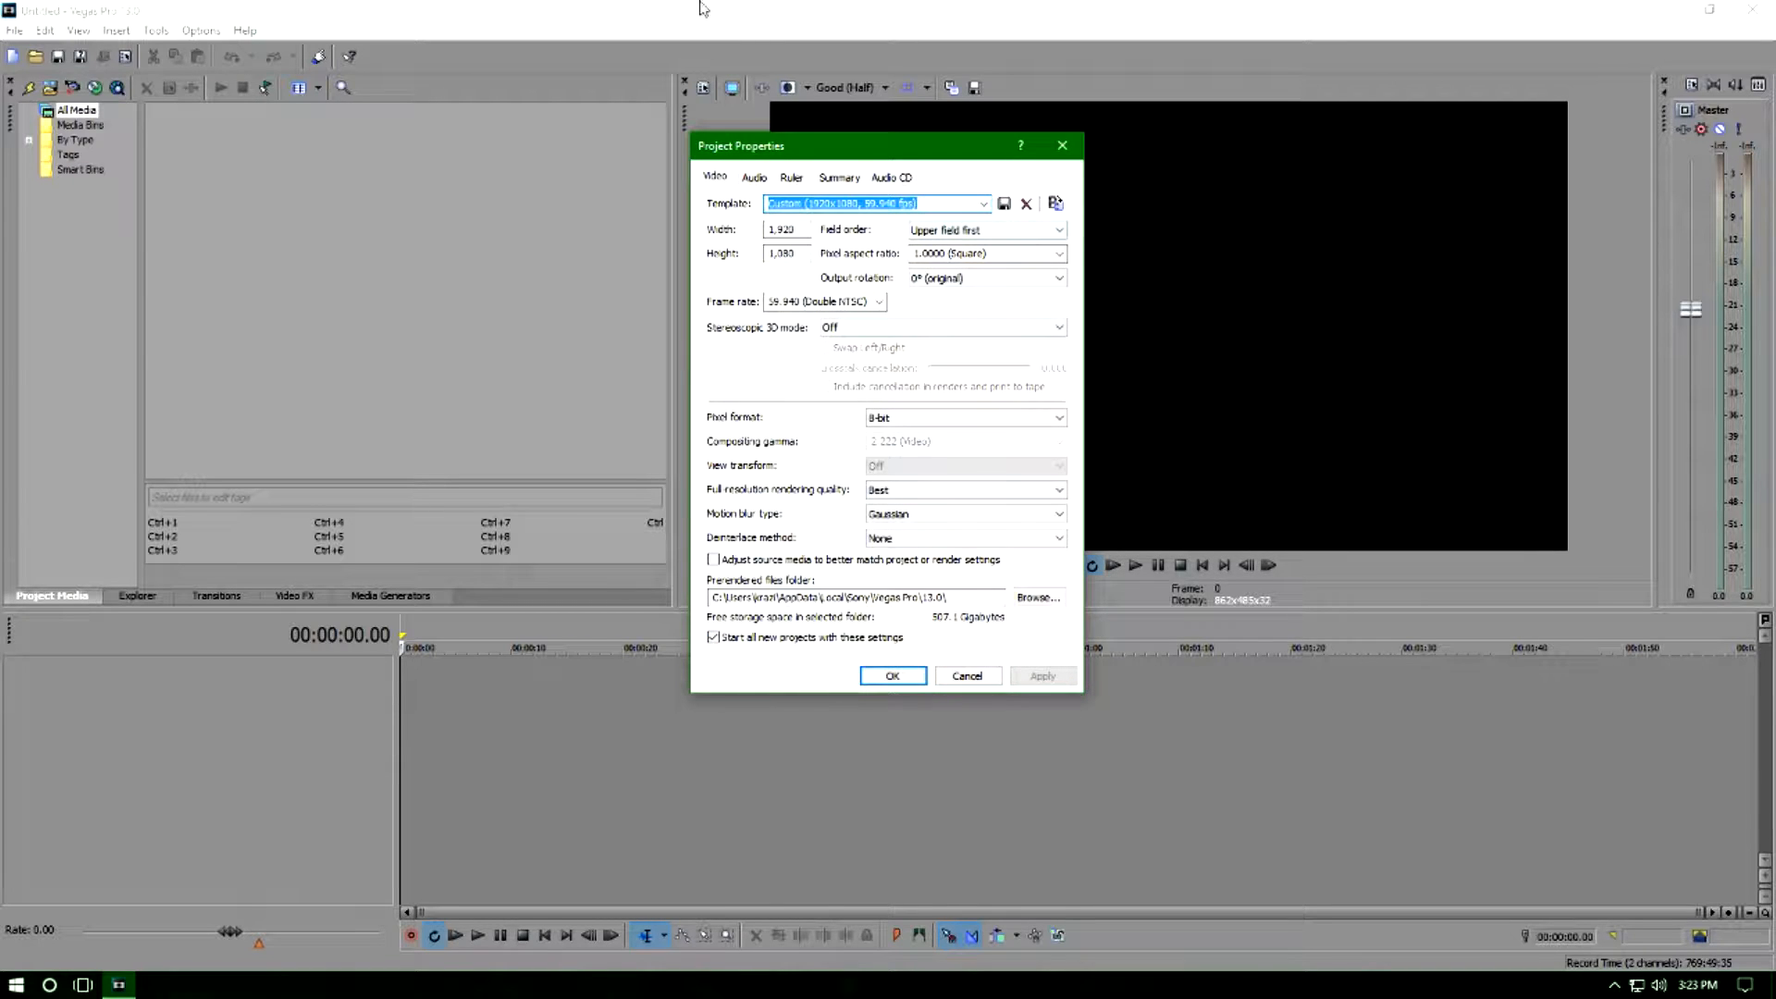
Save the current 1920x1080, 59.940 fps project settings as a template named "tutorial", then apply and close the project properties.
{"action": "left_click", "coordinate": [983, 203]}
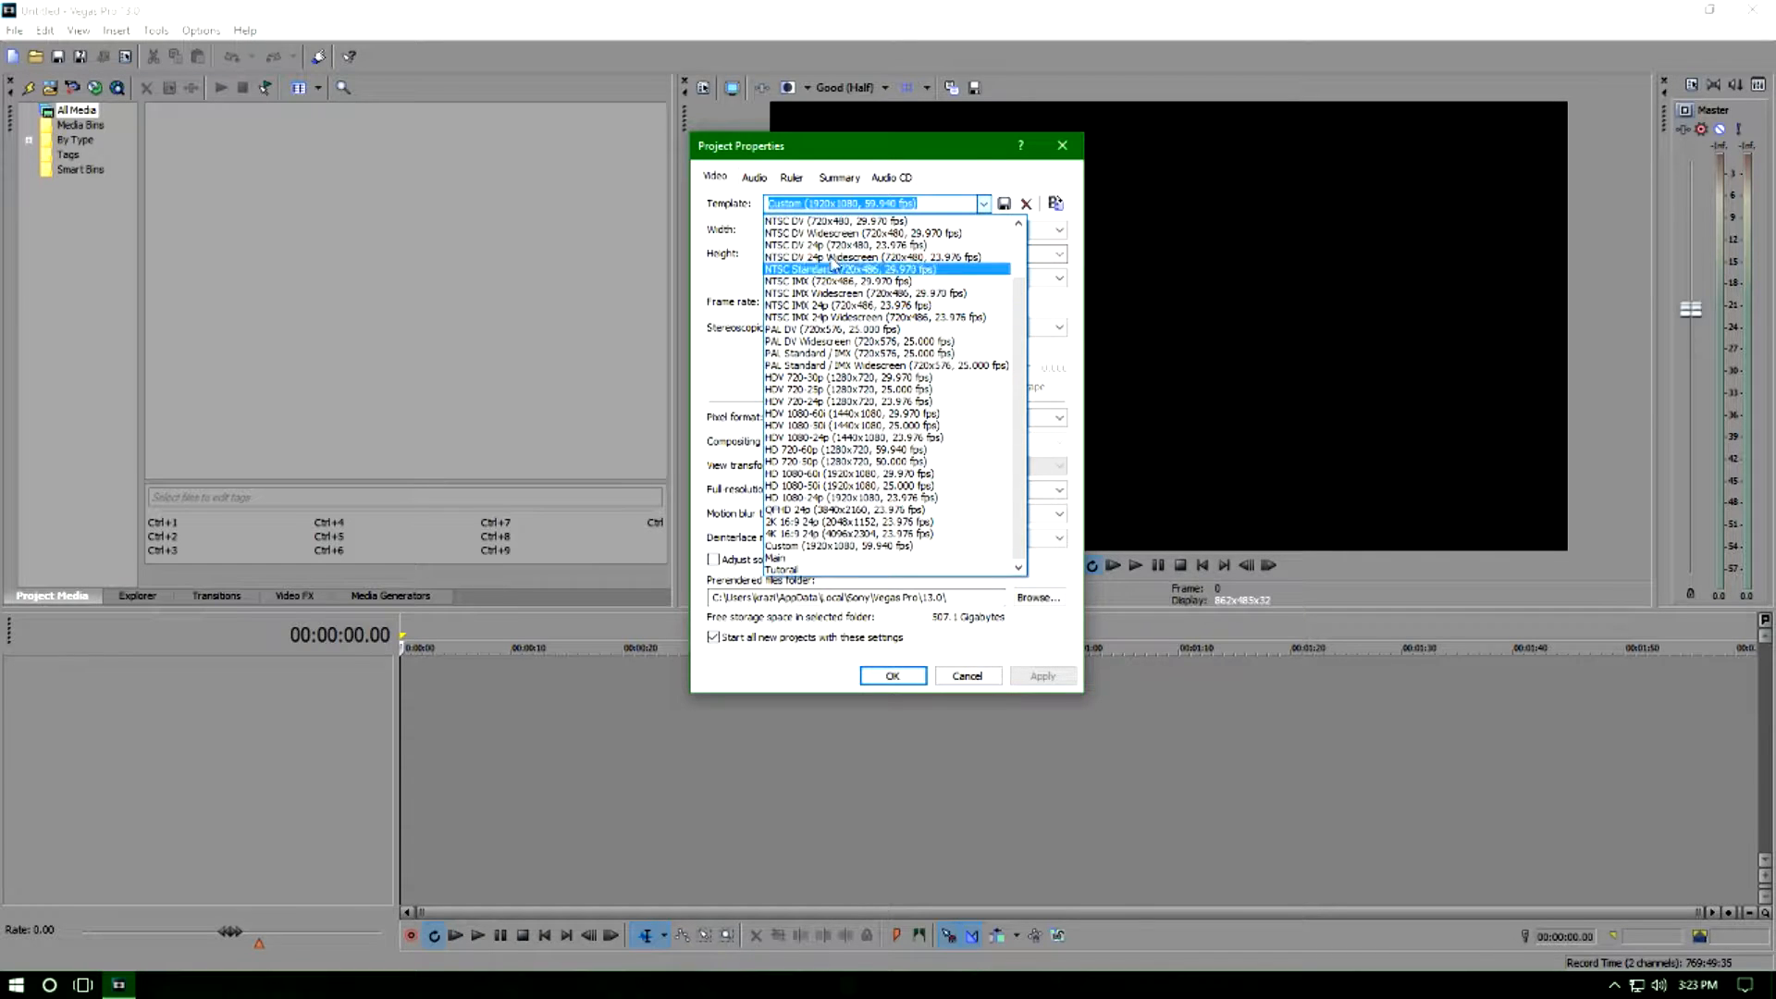
{"action": "left_click", "coordinate": [623, 350]}
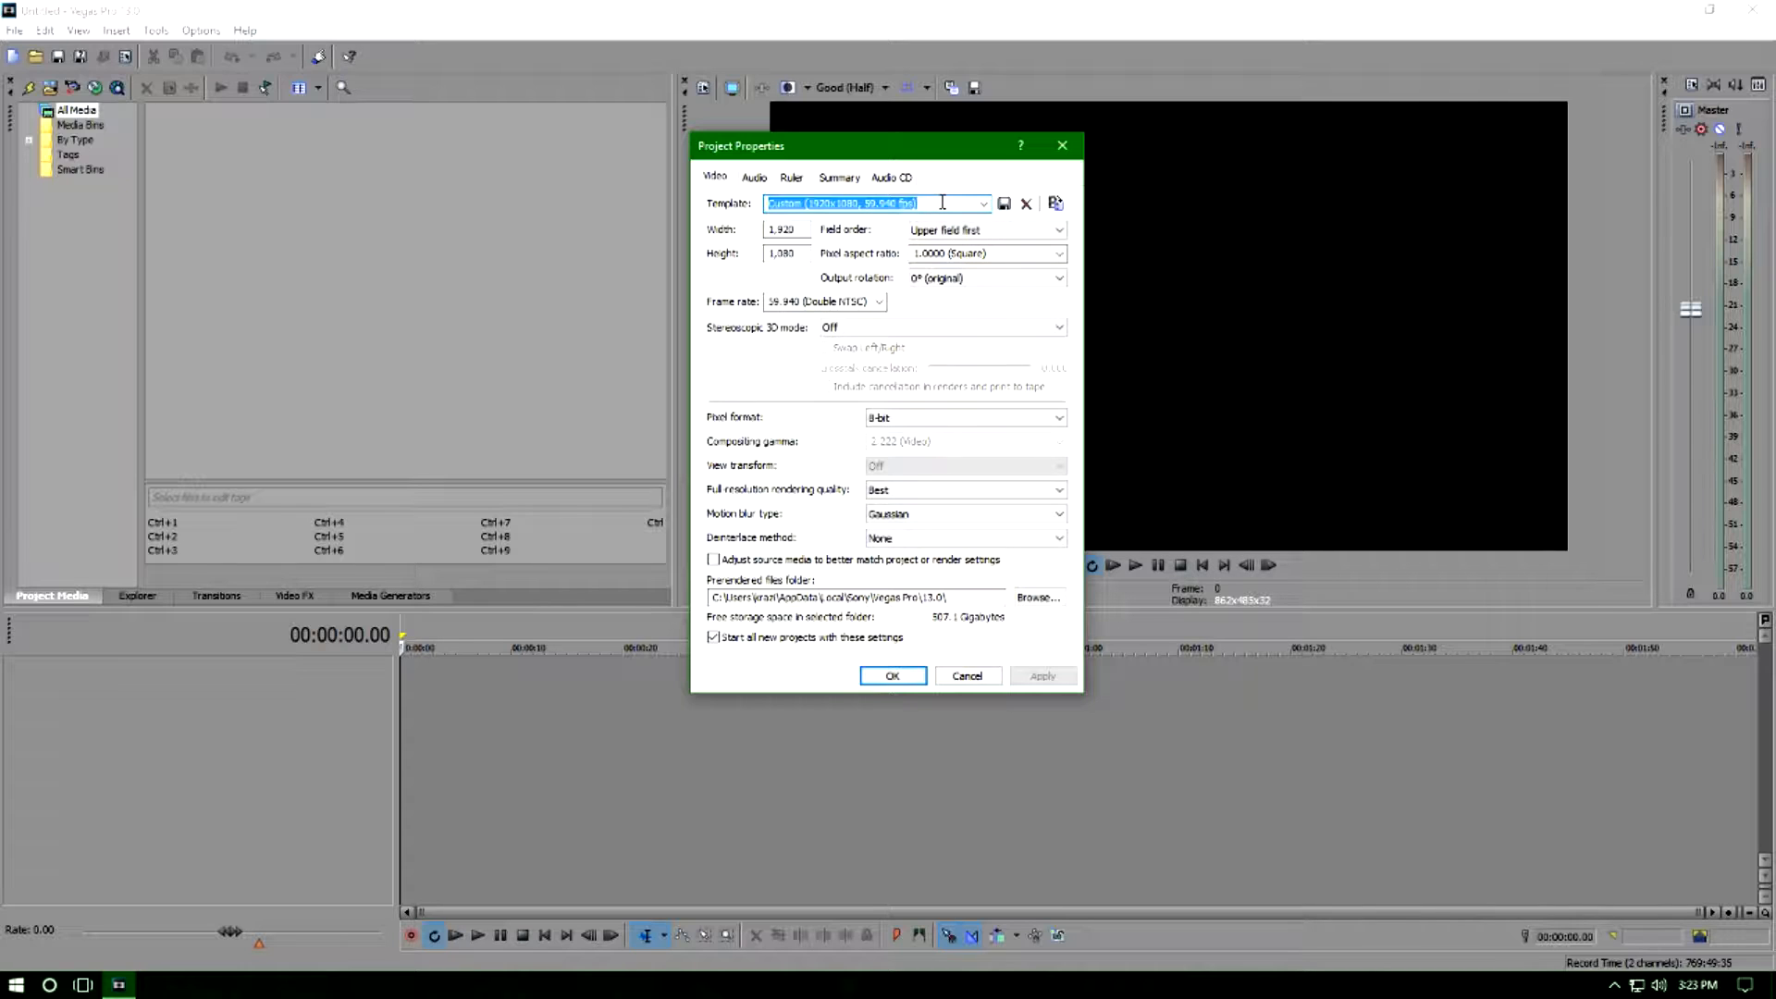
{"action": "type", "text": "tutorial"}
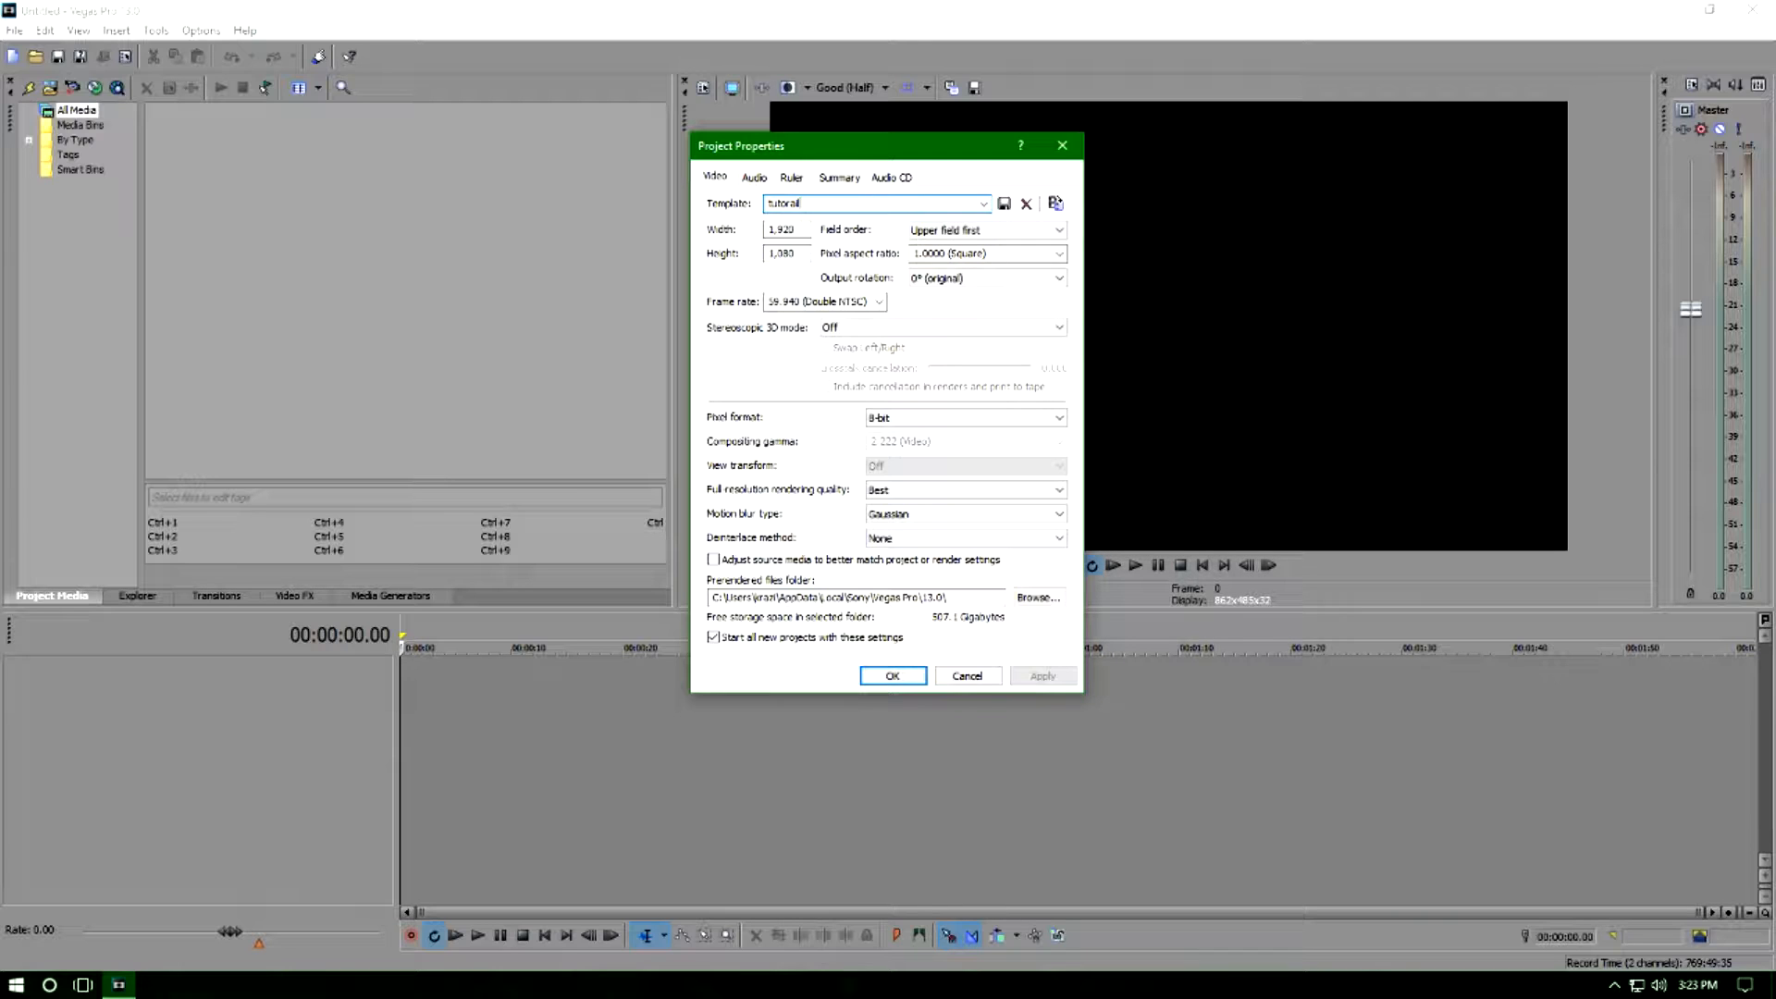
{"action": "left_click", "coordinate": [1003, 204]}
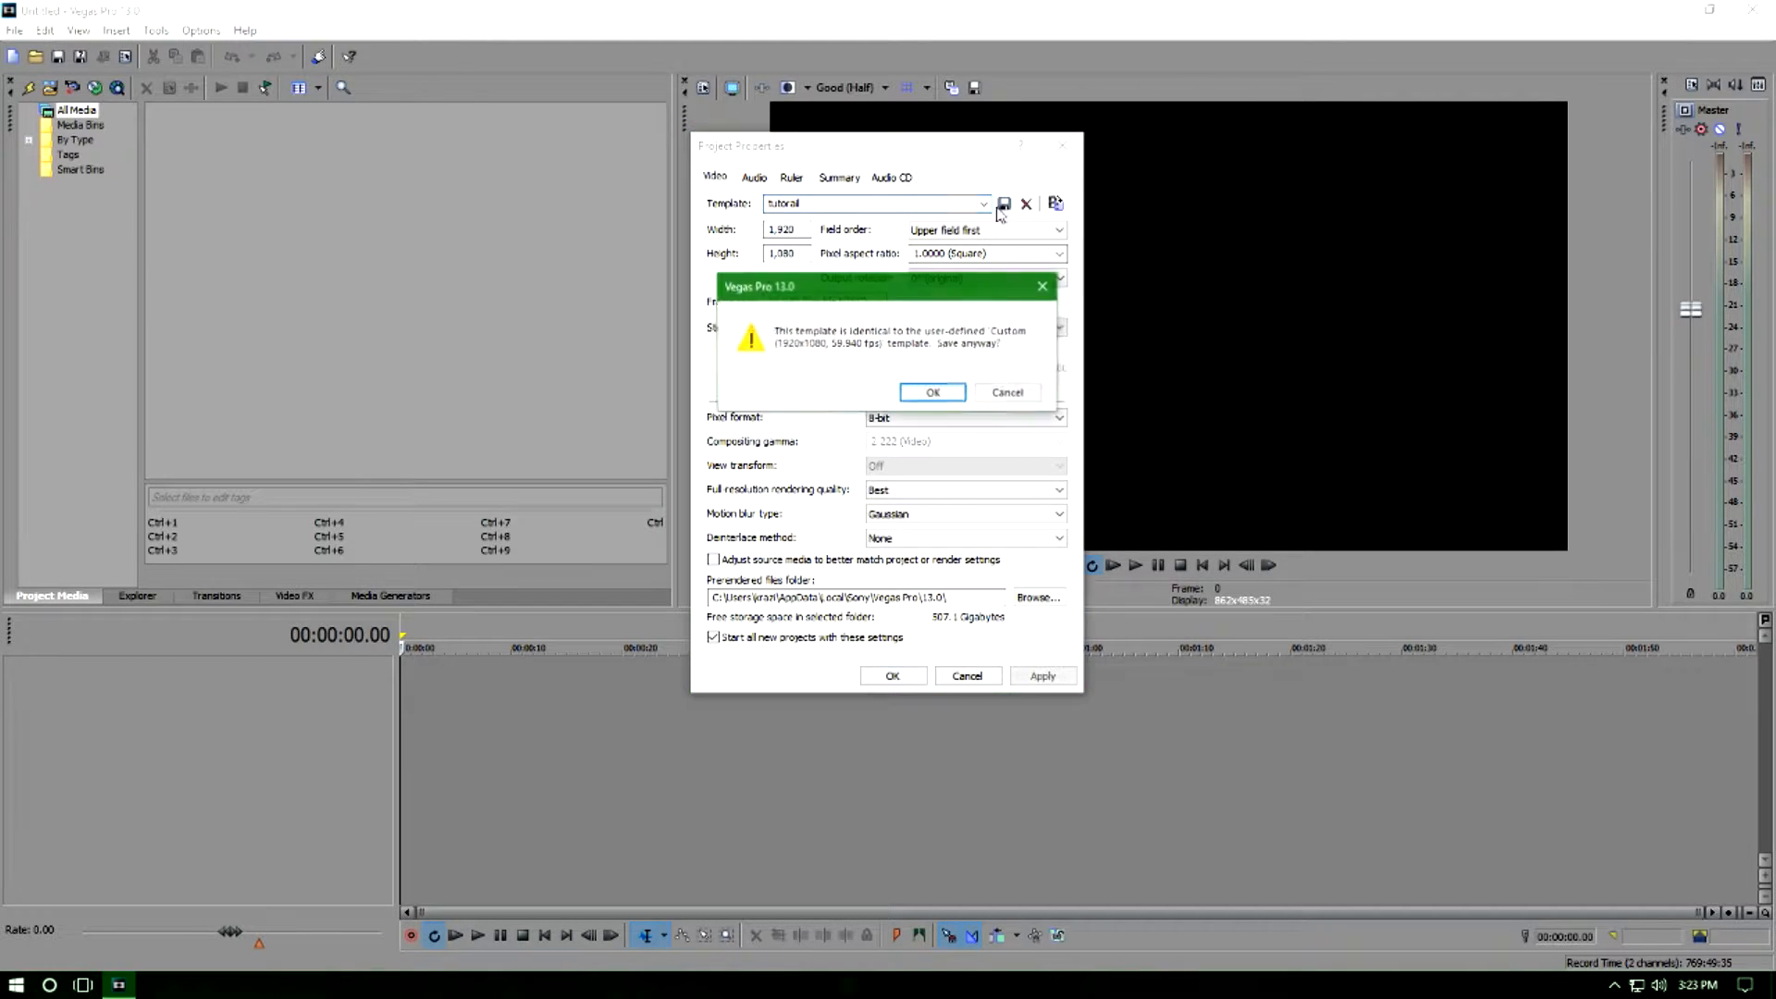
{"action": "left_click", "coordinate": [940, 388]}
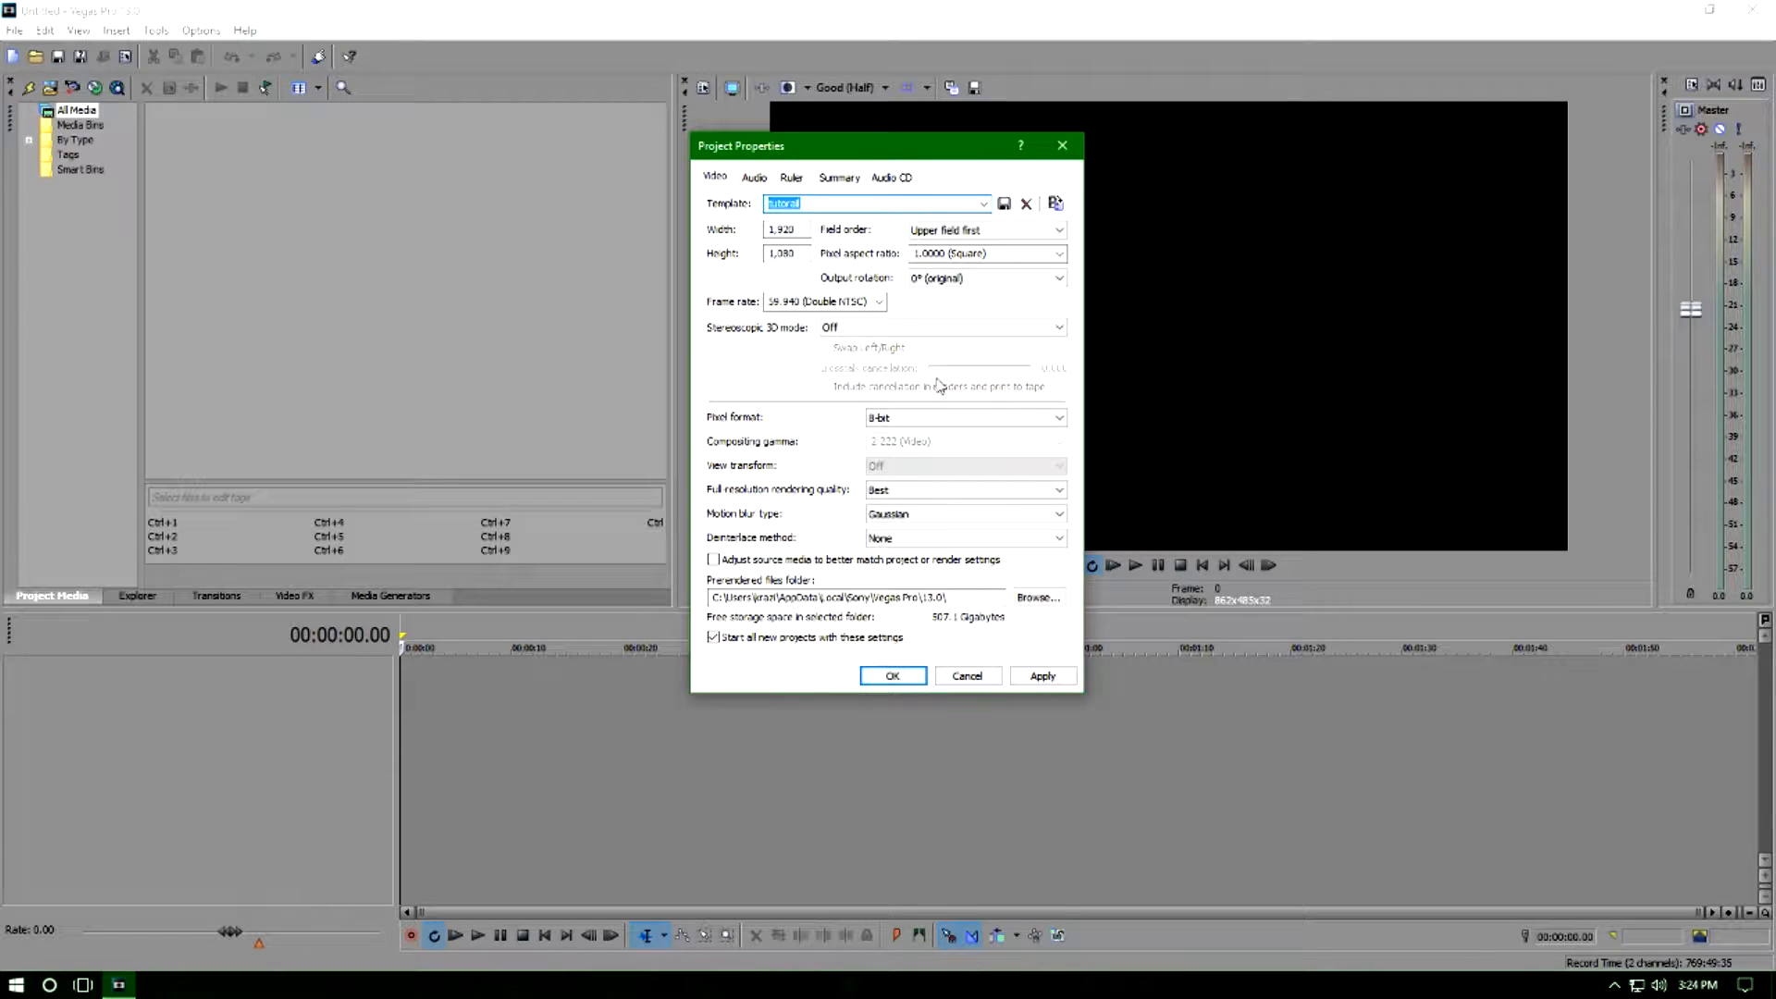
{"action": "left_click", "coordinate": [1046, 685]}
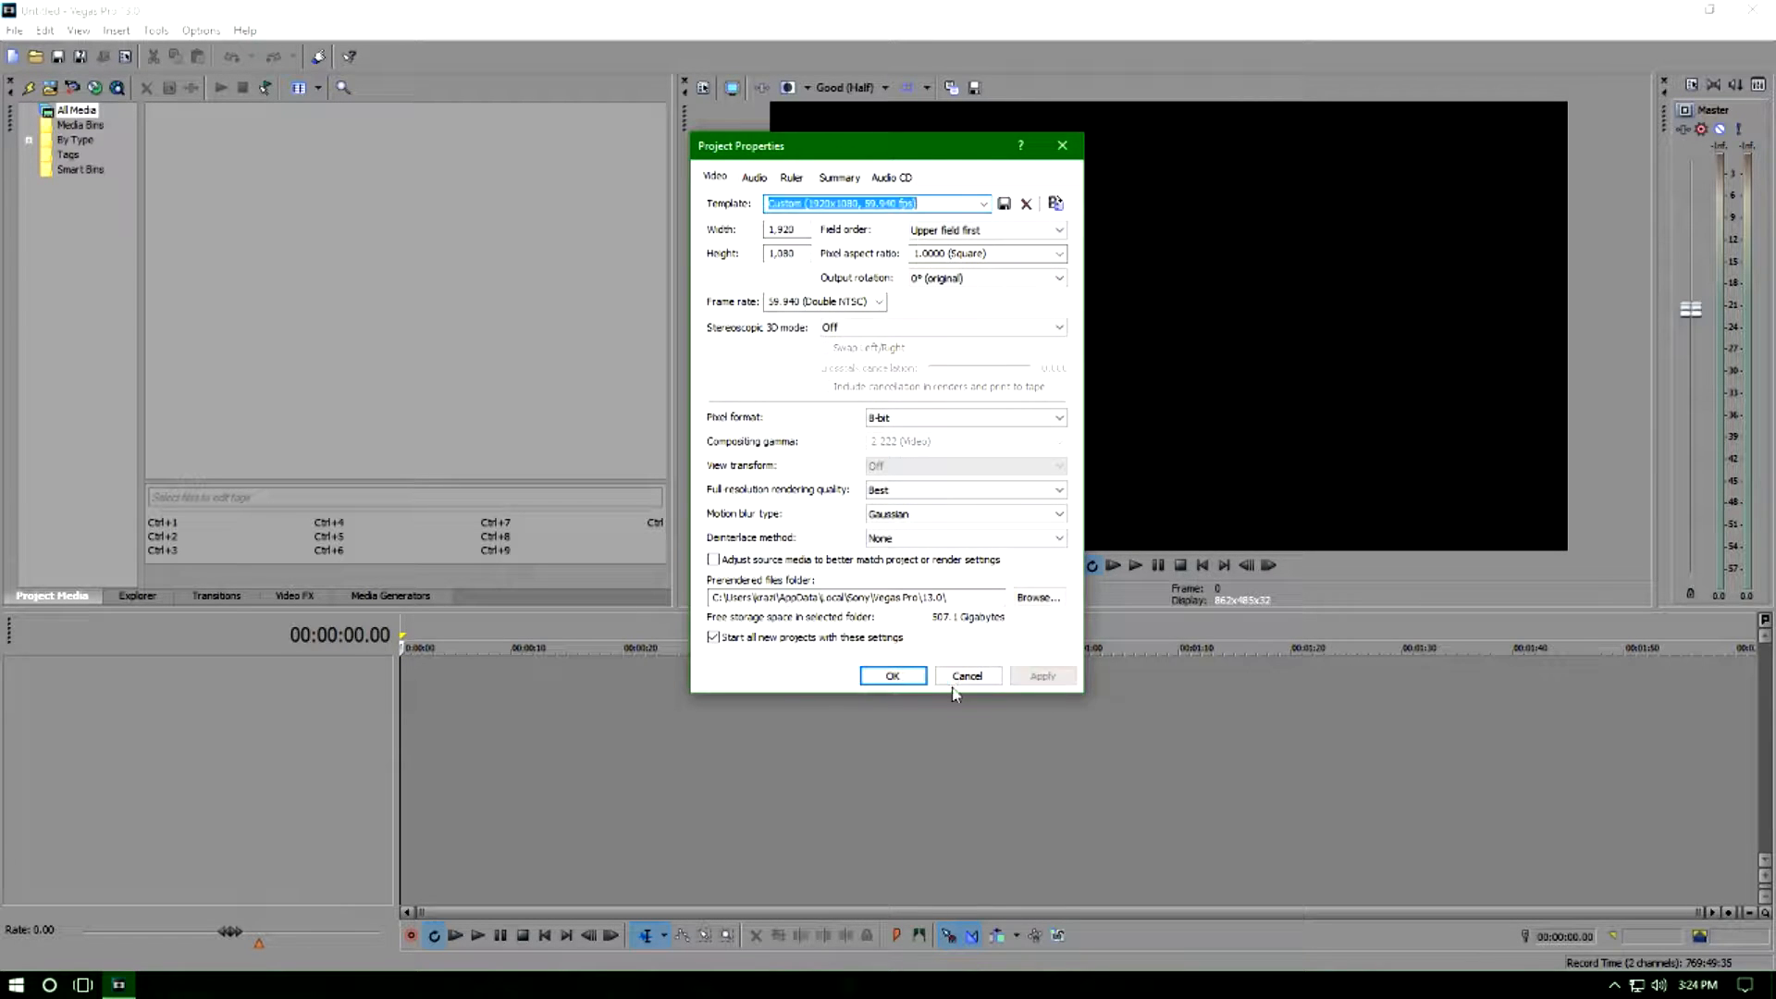
{"action": "left_click", "coordinate": [910, 678]}
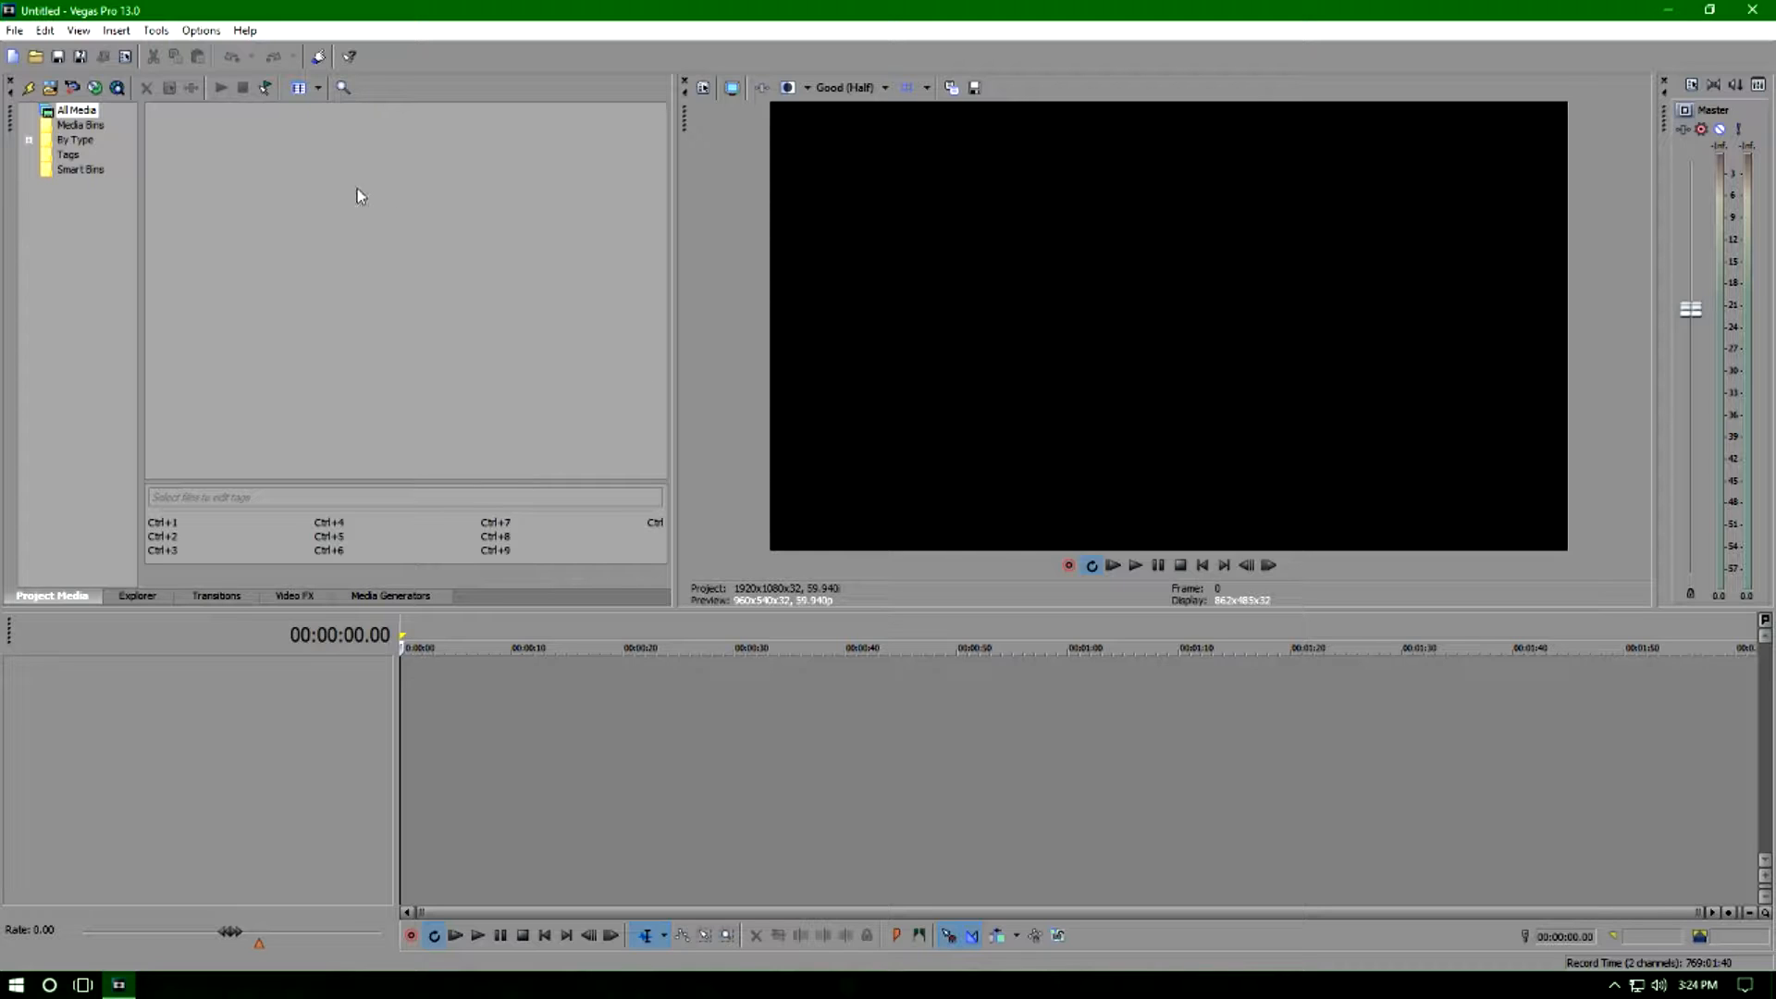
Look through the file explorer, transitions, video effects and media generators, ending back at the project media.
{"action": "left_click", "coordinate": [127, 597]}
{"action": "left_click", "coordinate": [204, 600]}
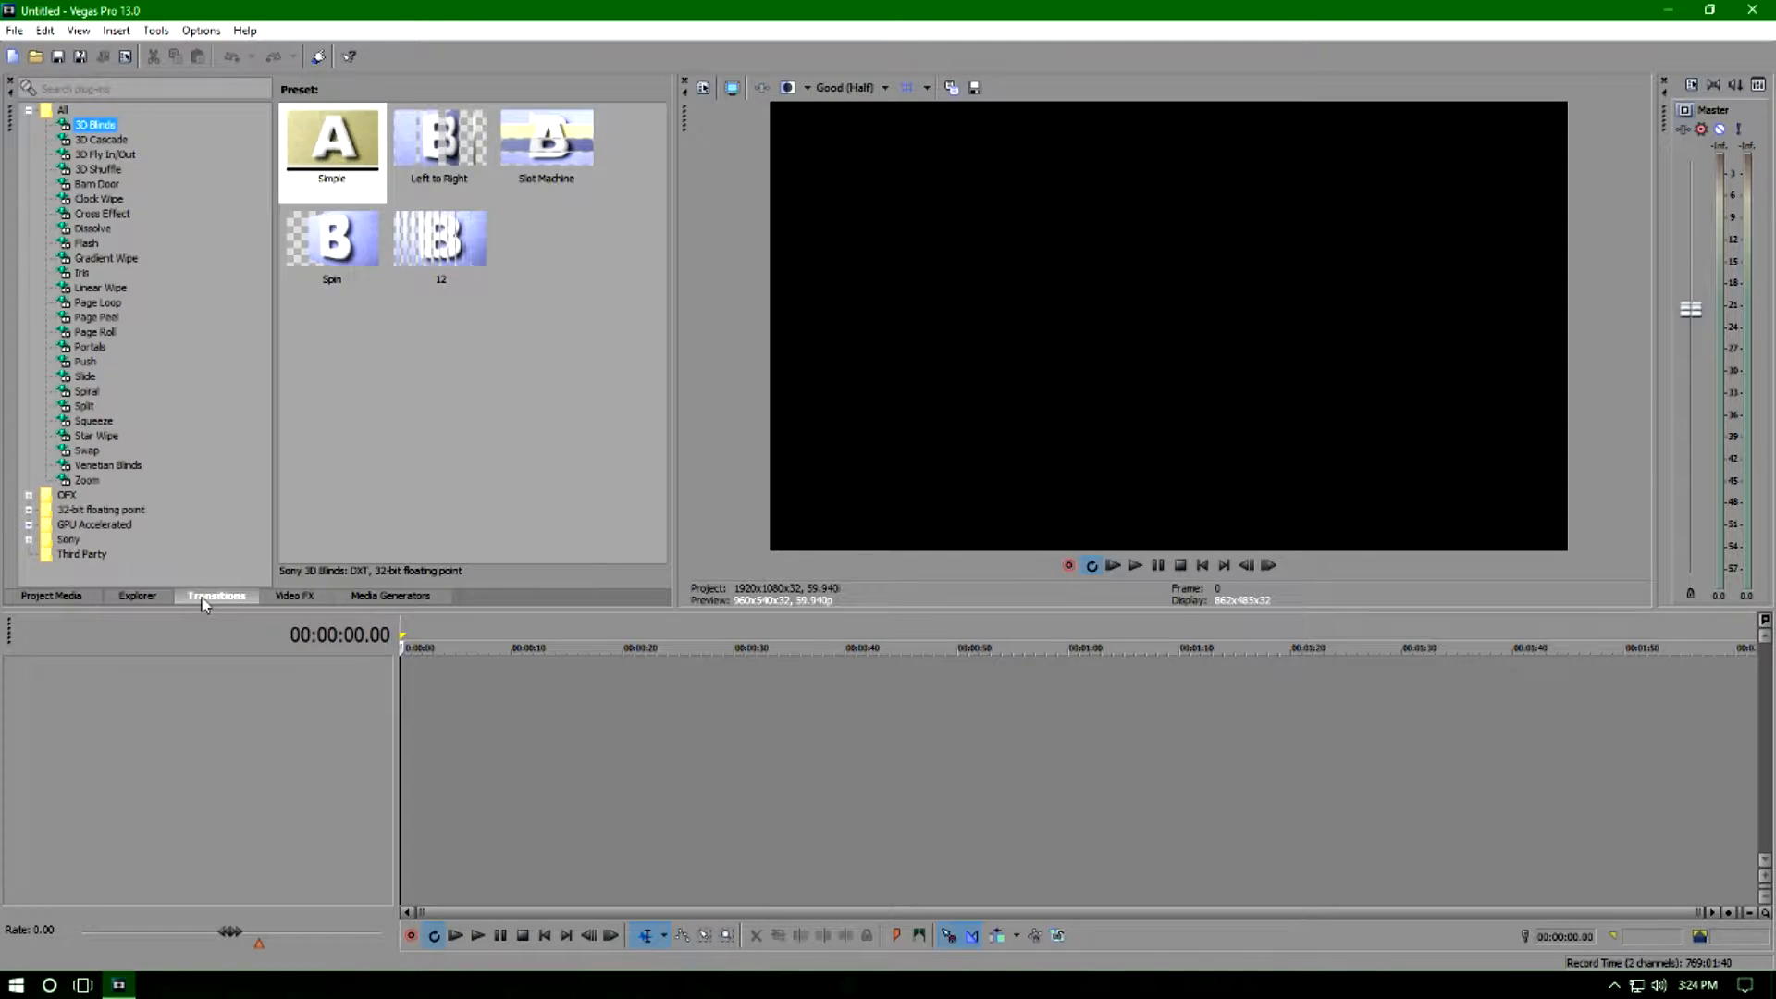
{"action": "left_click", "coordinate": [318, 601]}
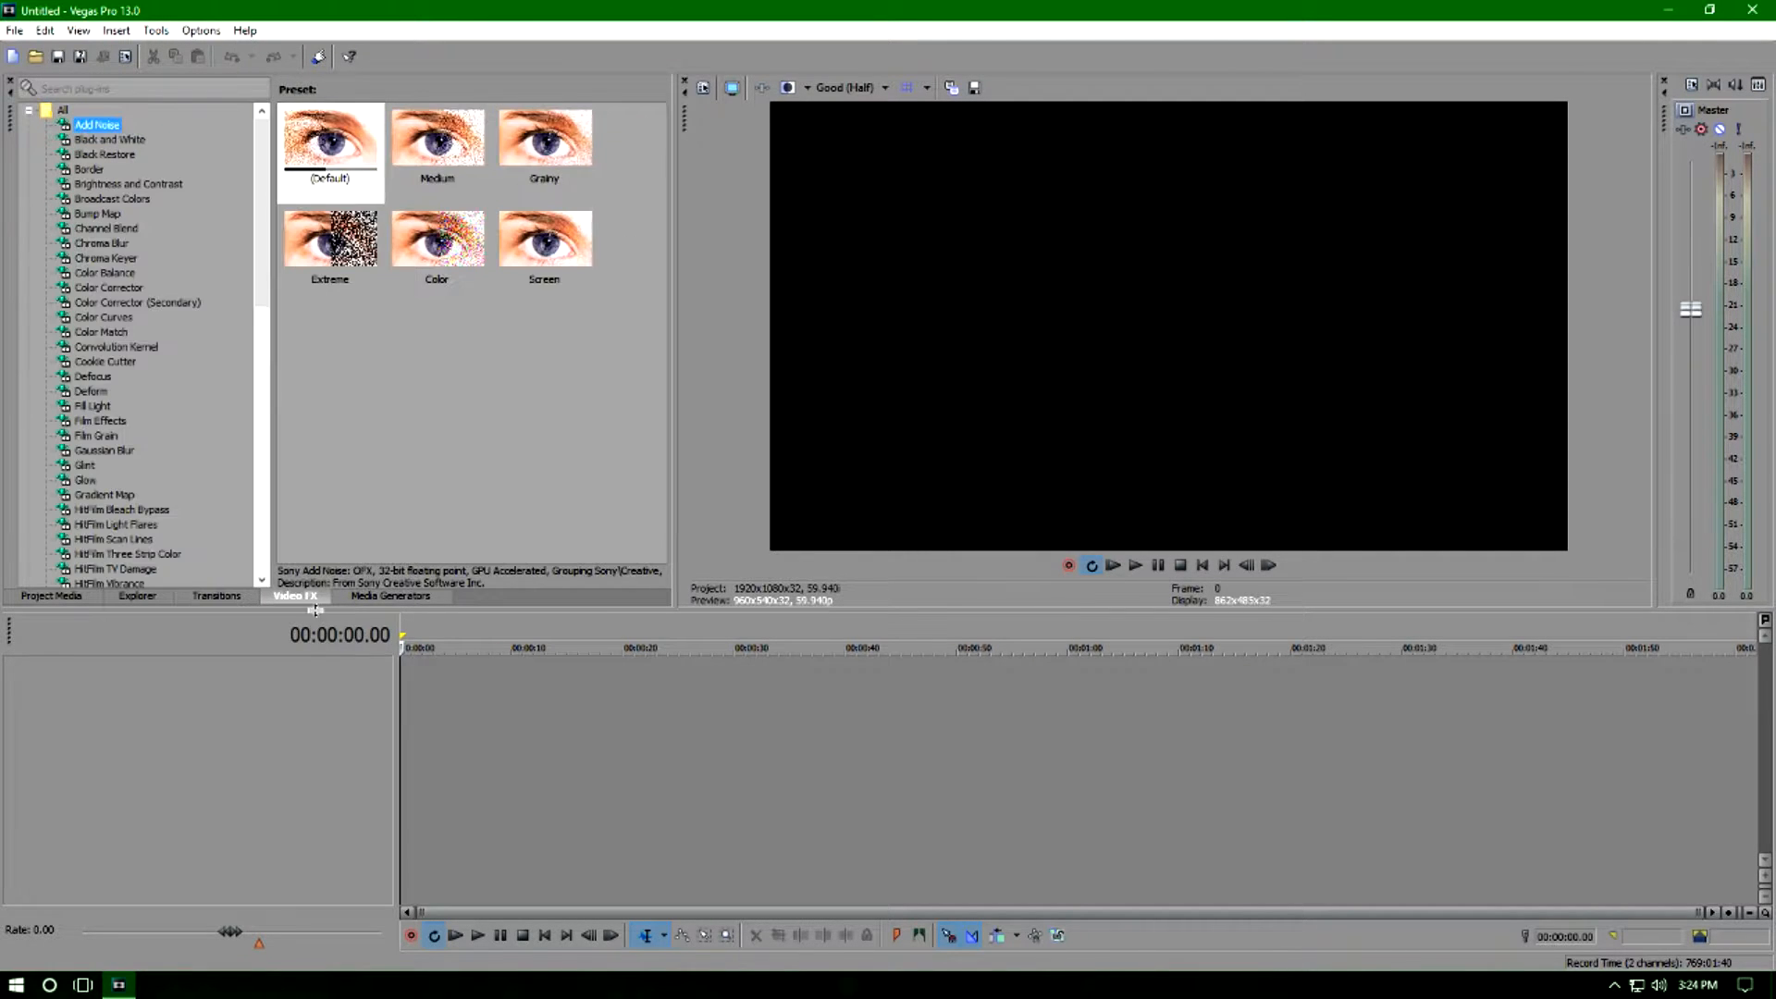
{"action": "left_click", "coordinate": [393, 597]}
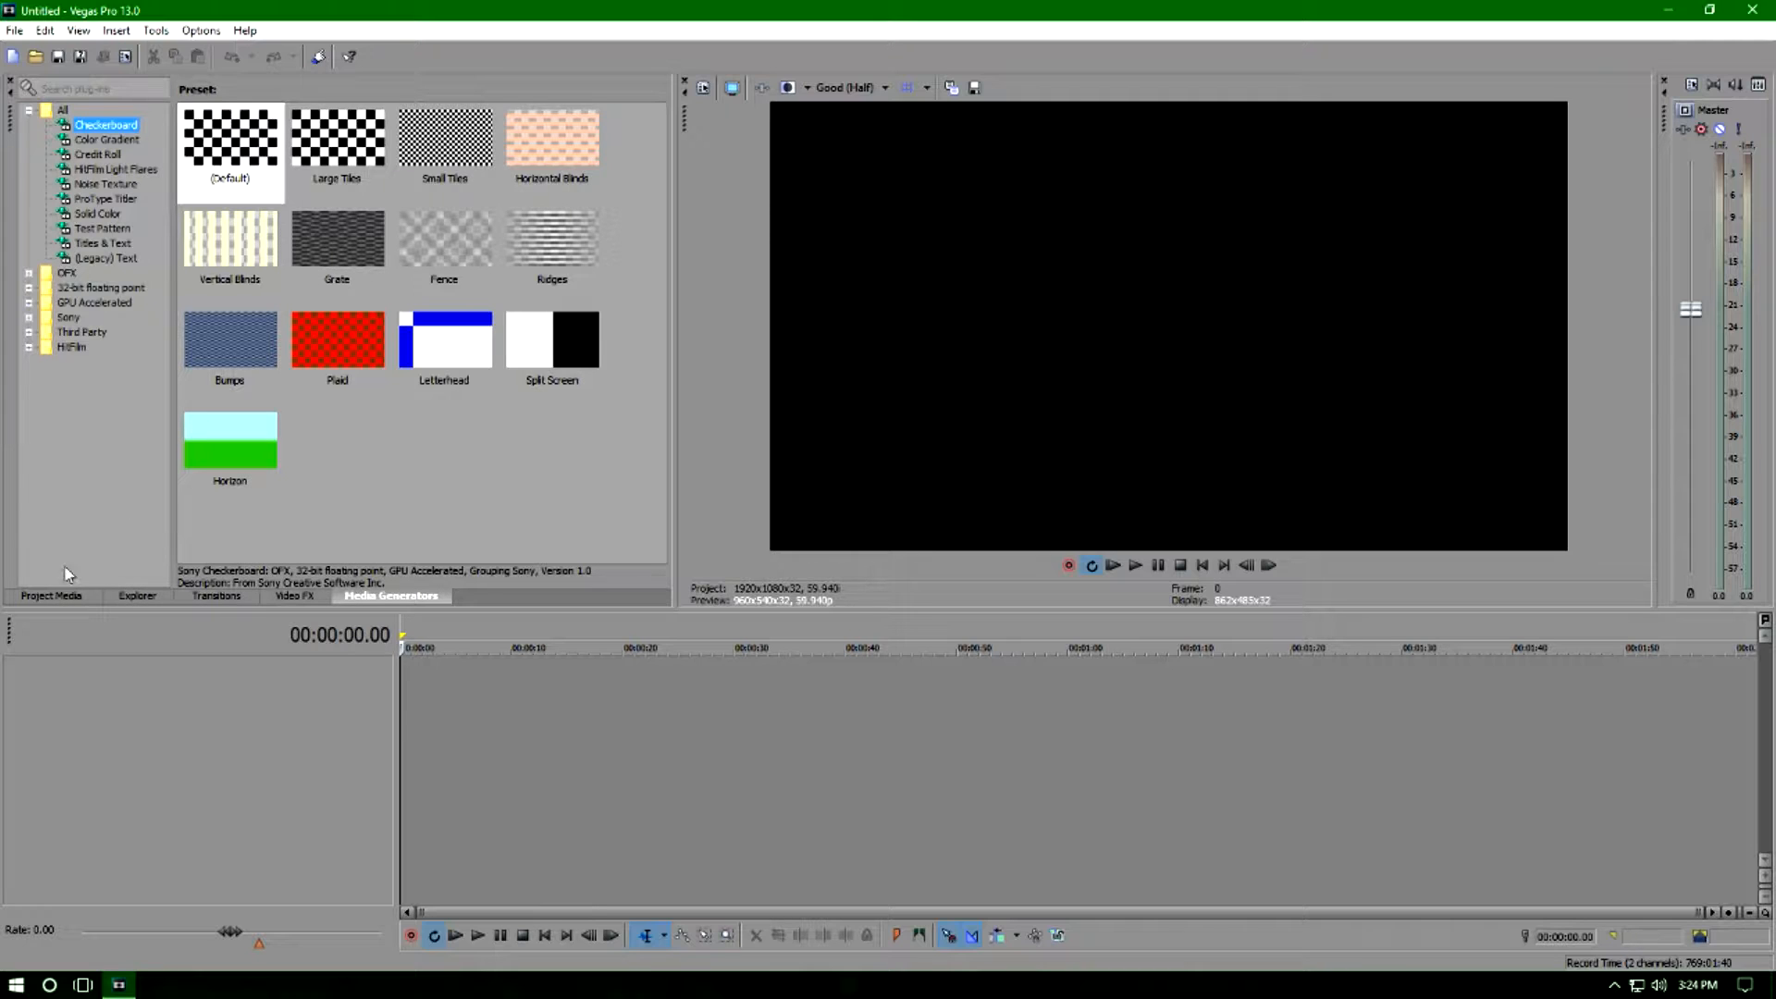
{"action": "left_click", "coordinate": [57, 594]}
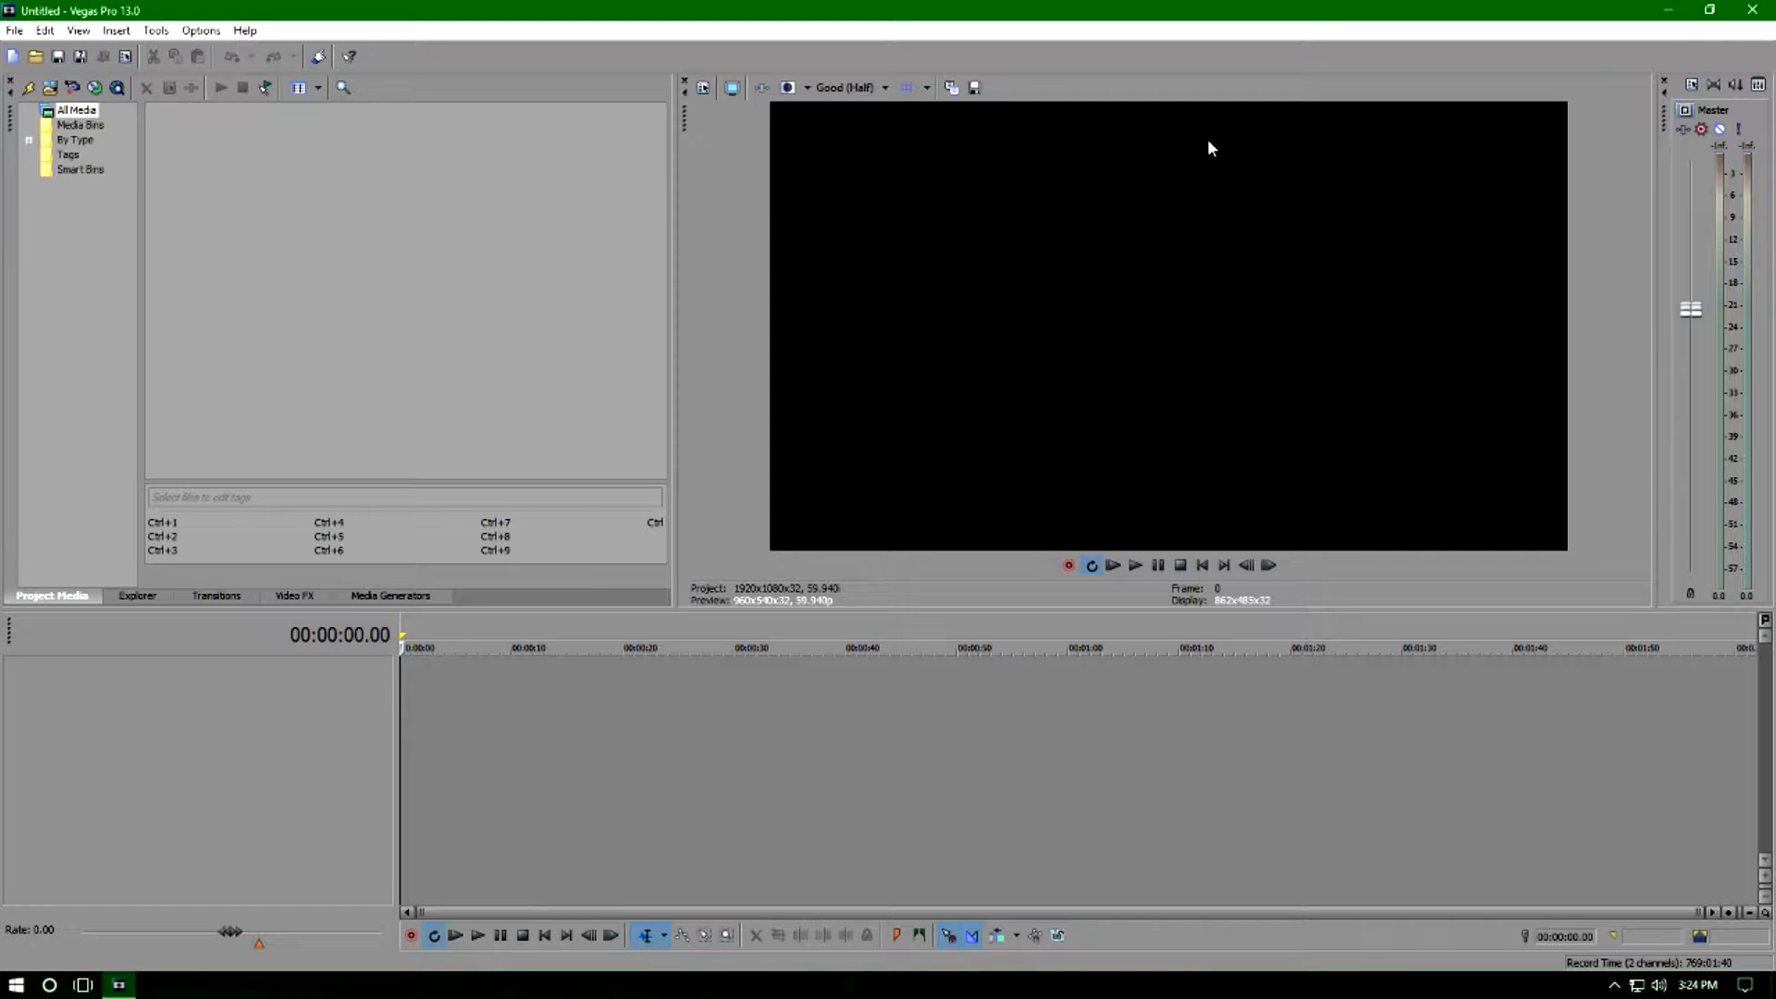
Restore the default window layout and close the Trimmer window.
{"action": "left_click", "coordinate": [79, 30]}
{"action": "mouse_move", "coordinate": [282, 101]}
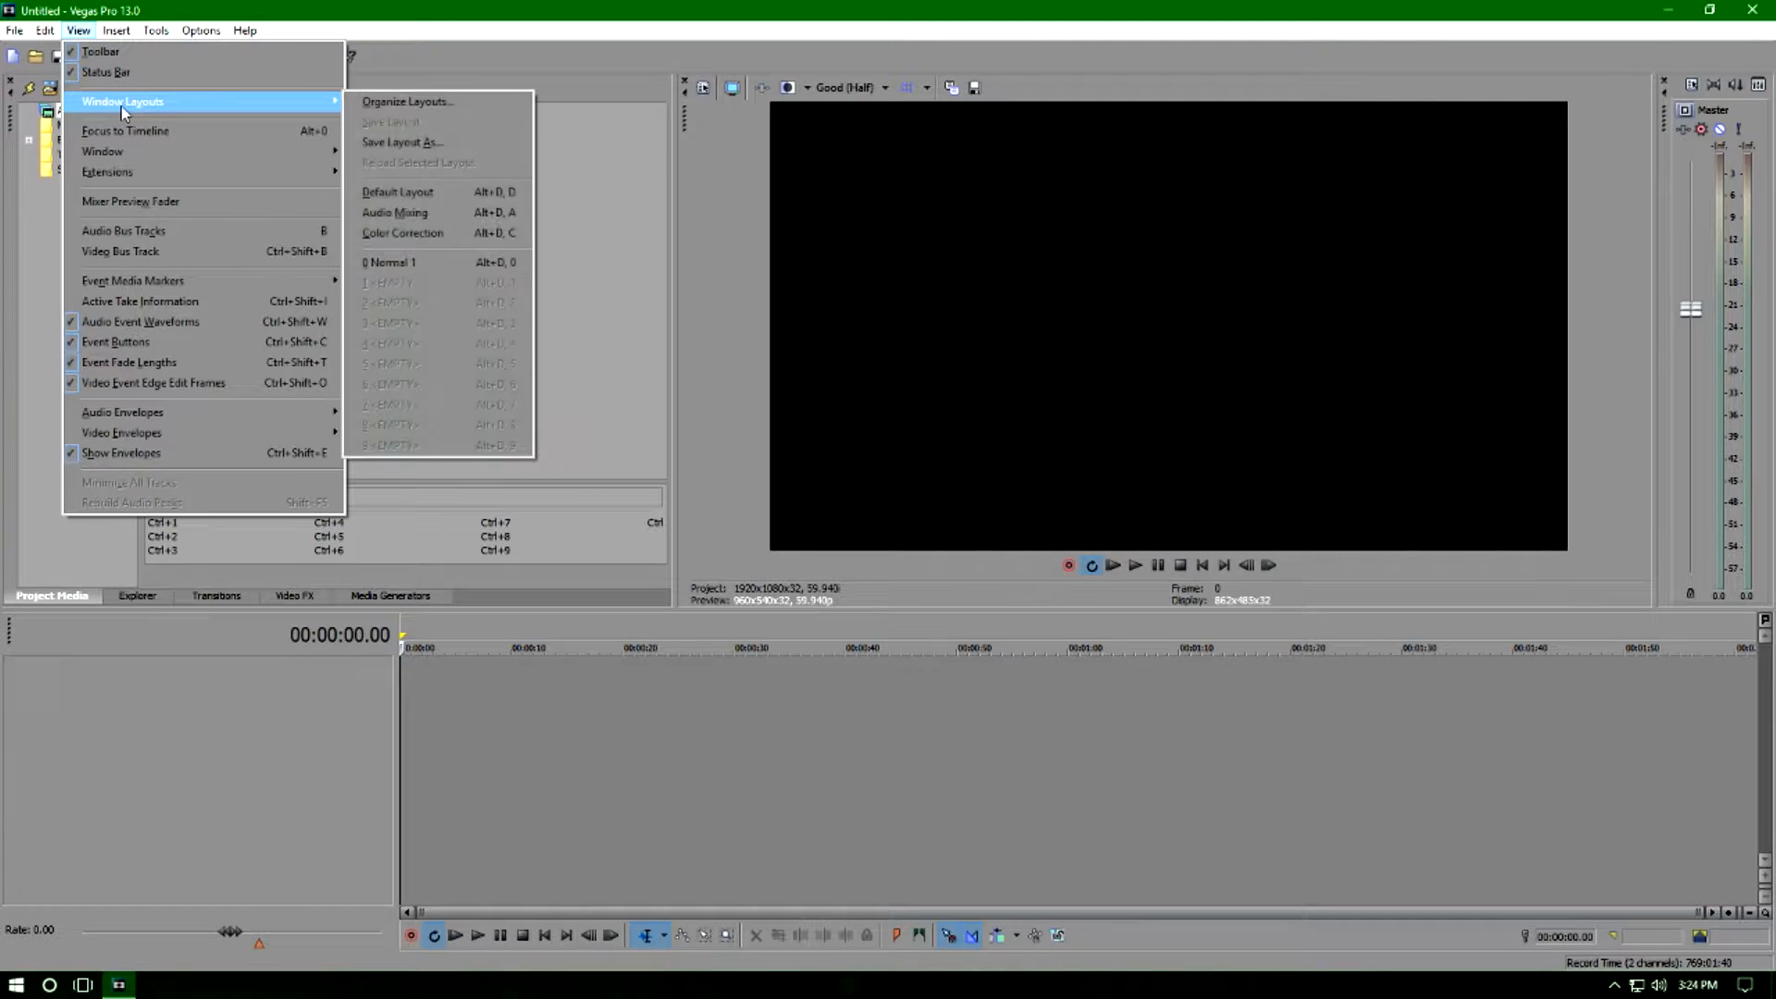
{"action": "left_click", "coordinate": [405, 192]}
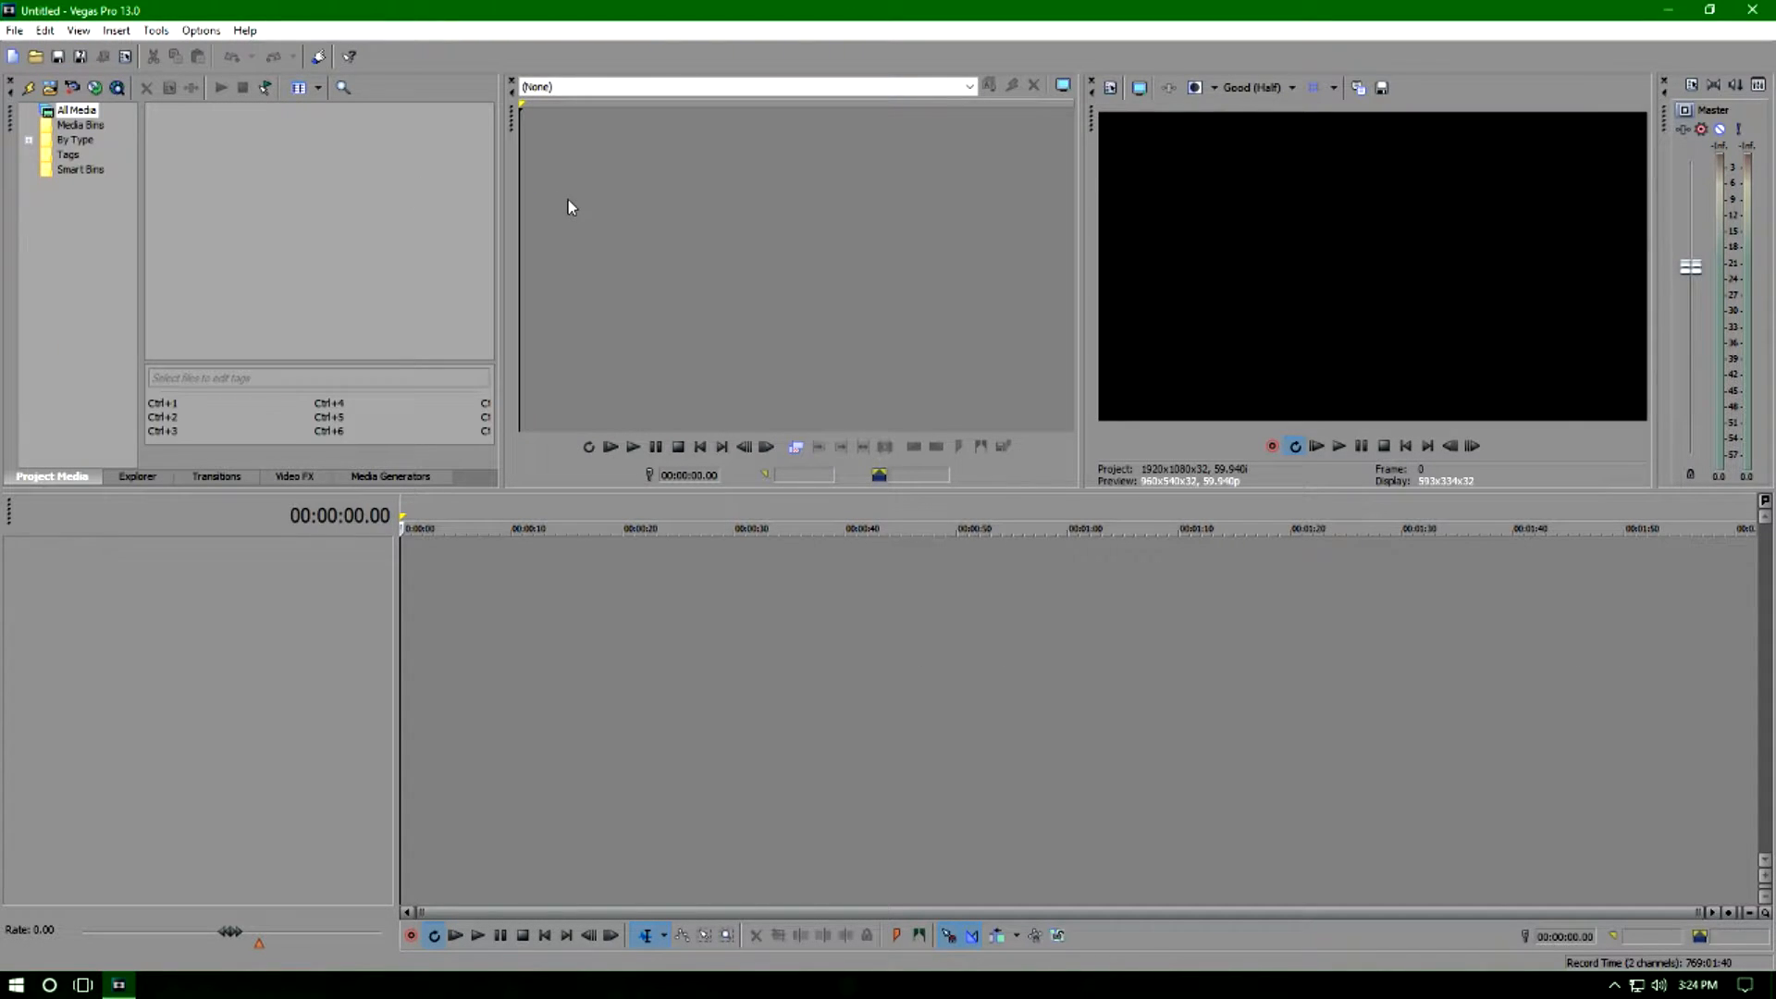
{"action": "left_click", "coordinate": [511, 82]}
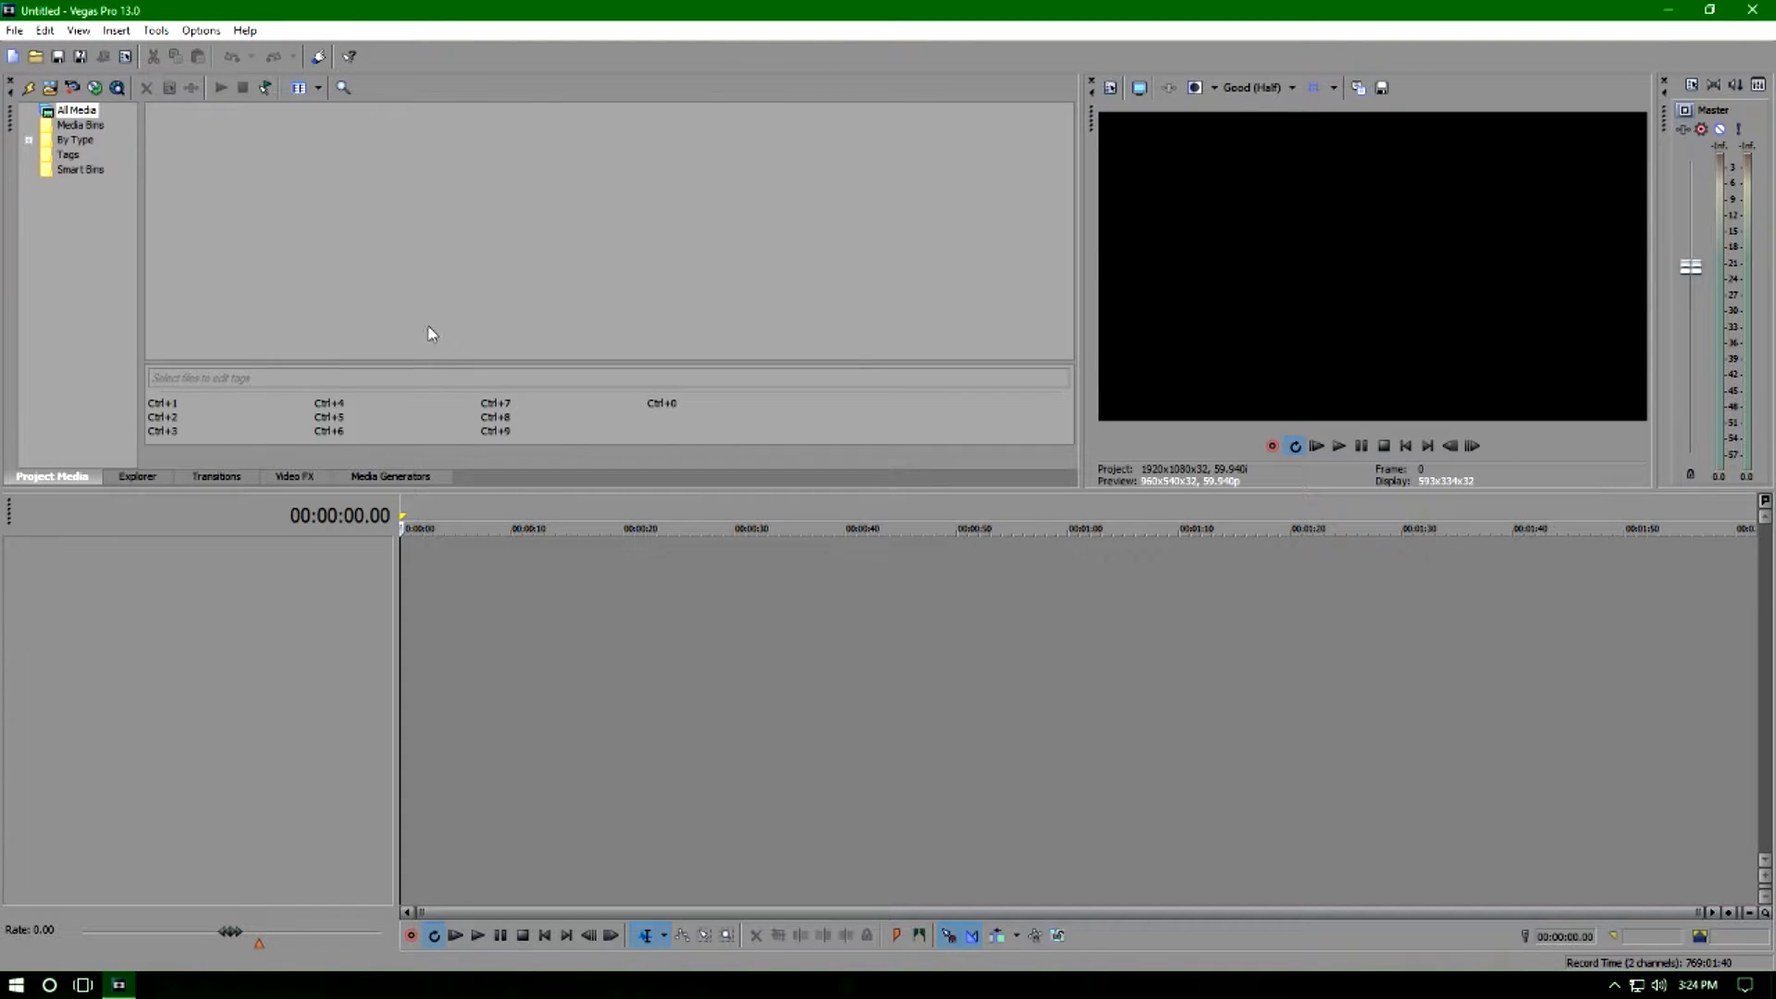
Enlarge the video preview by widening it towards the project media and extending it down into the timeline area.
{"action": "left_click_drag", "start_coordinate": [1084, 214], "coordinate": [696, 215]}
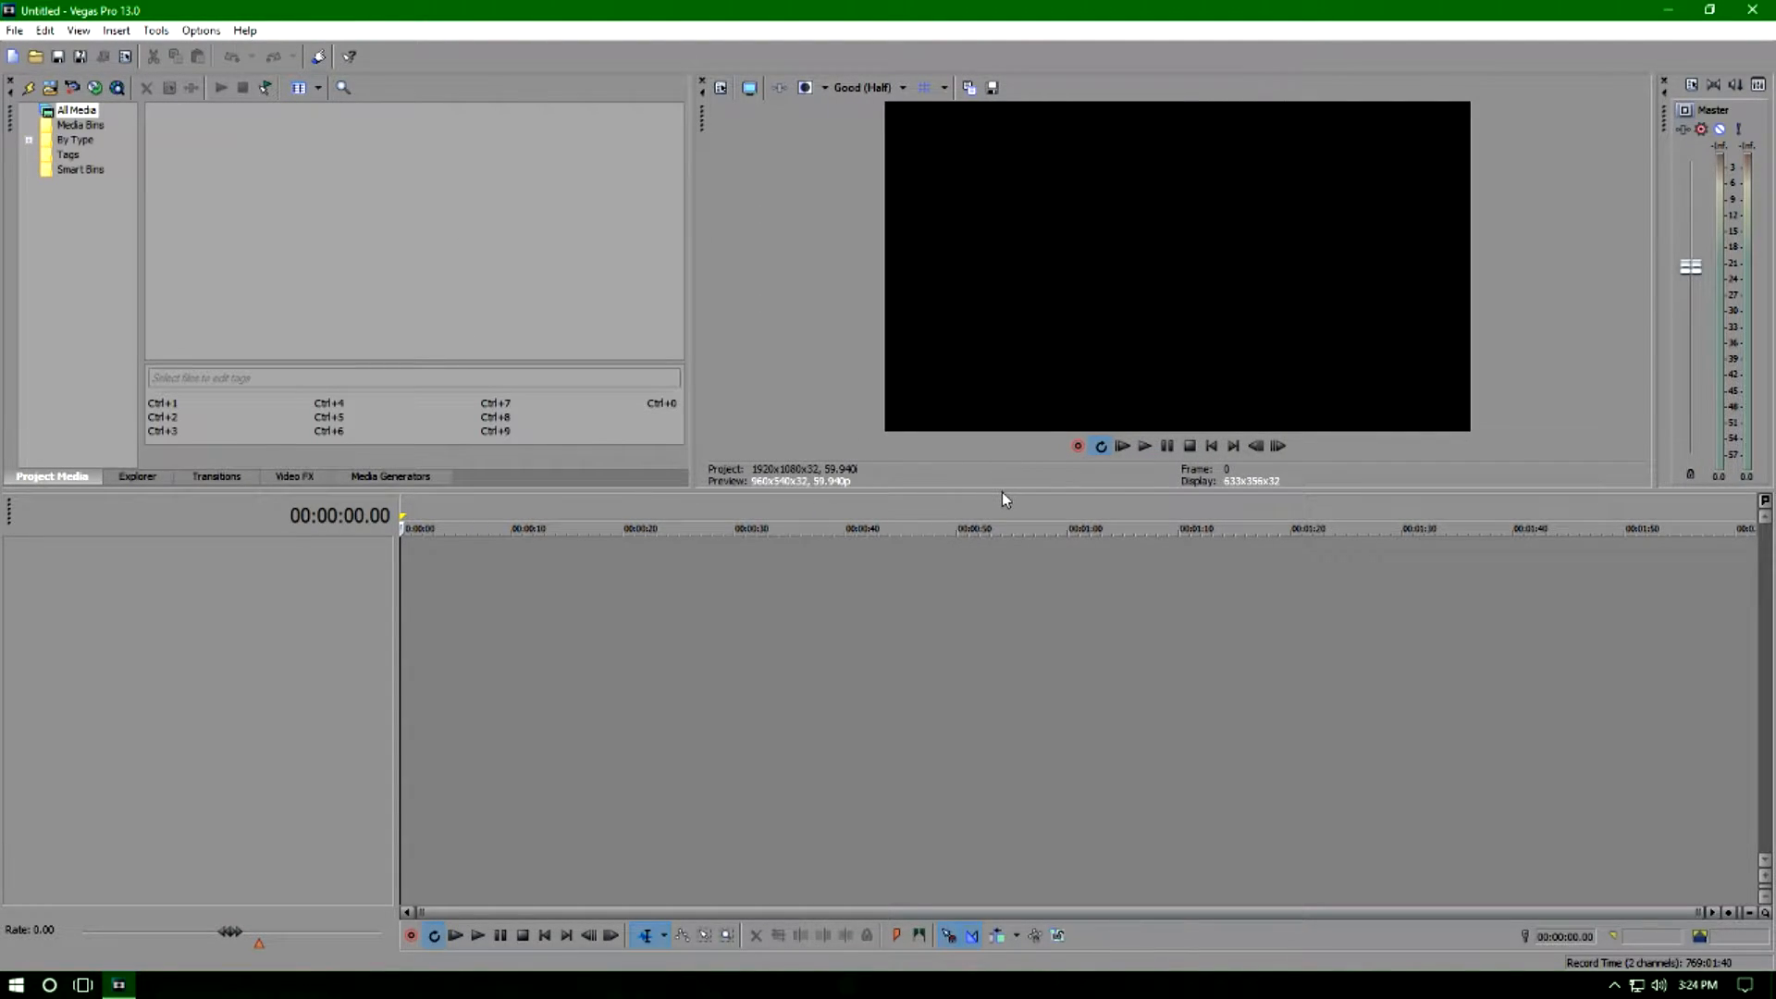
{"action": "left_click_drag", "start_coordinate": [1001, 493], "coordinate": [990, 634]}
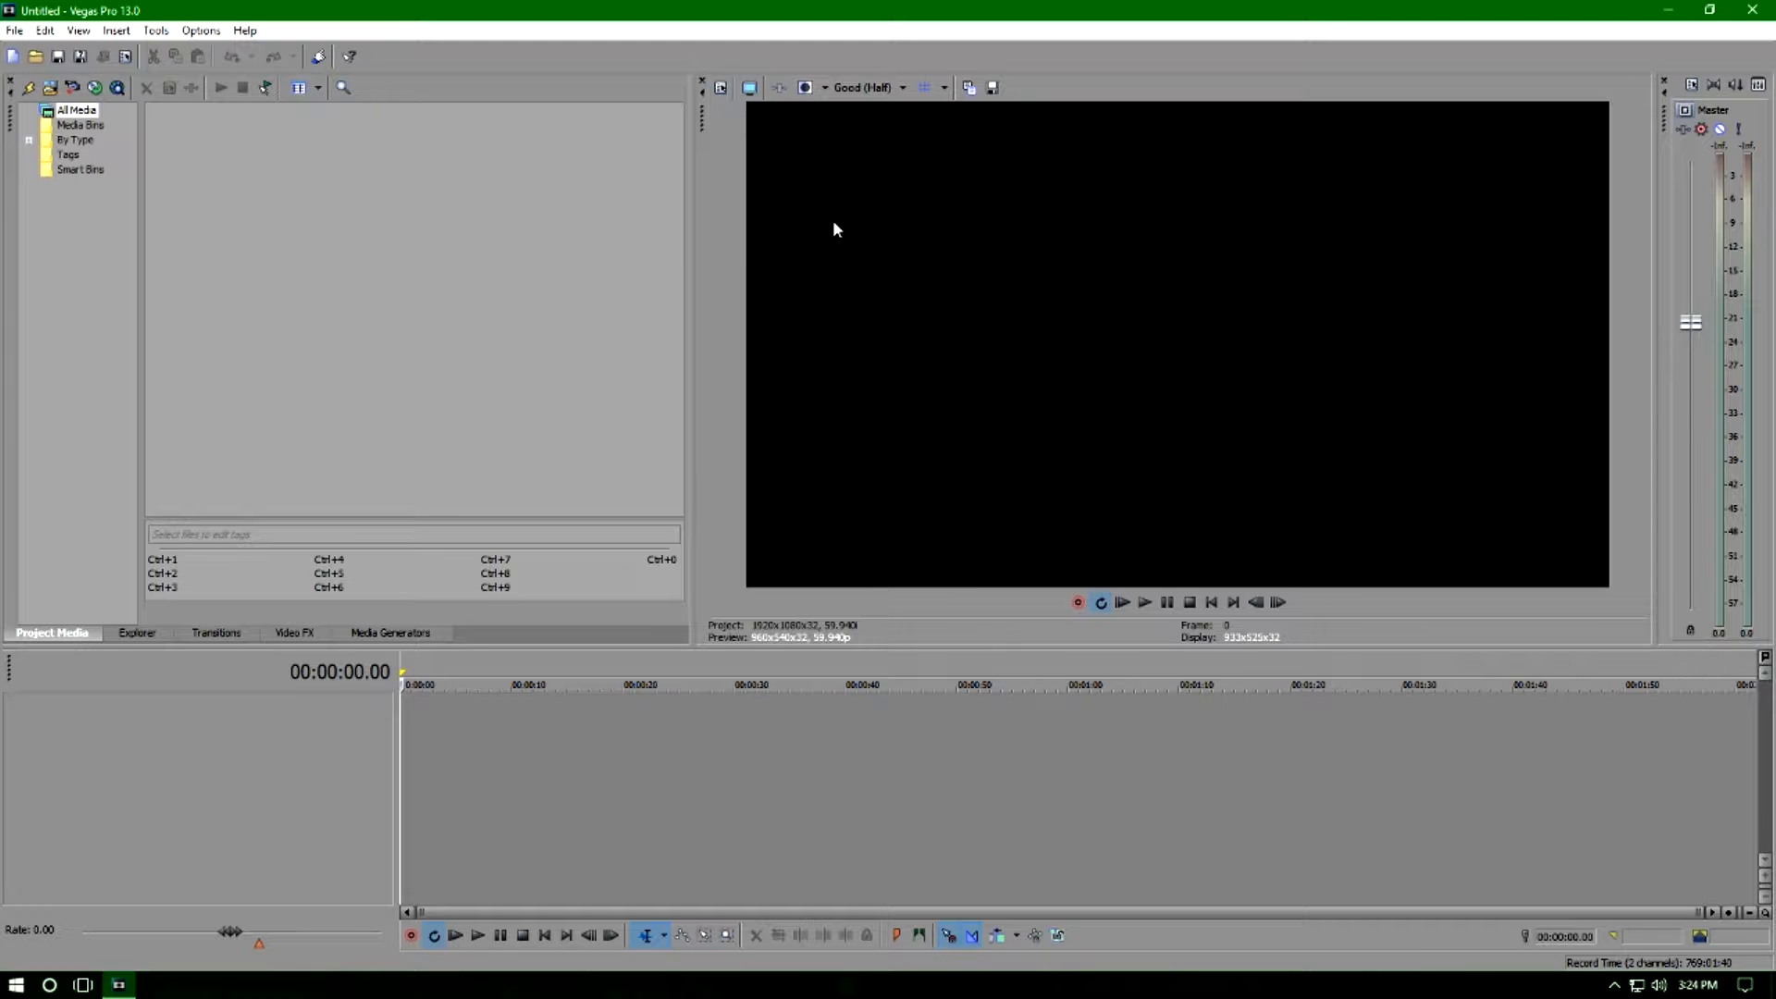
{"action": "left_click", "coordinate": [15, 984]}
{"action": "left_click", "coordinate": [358, 479]}
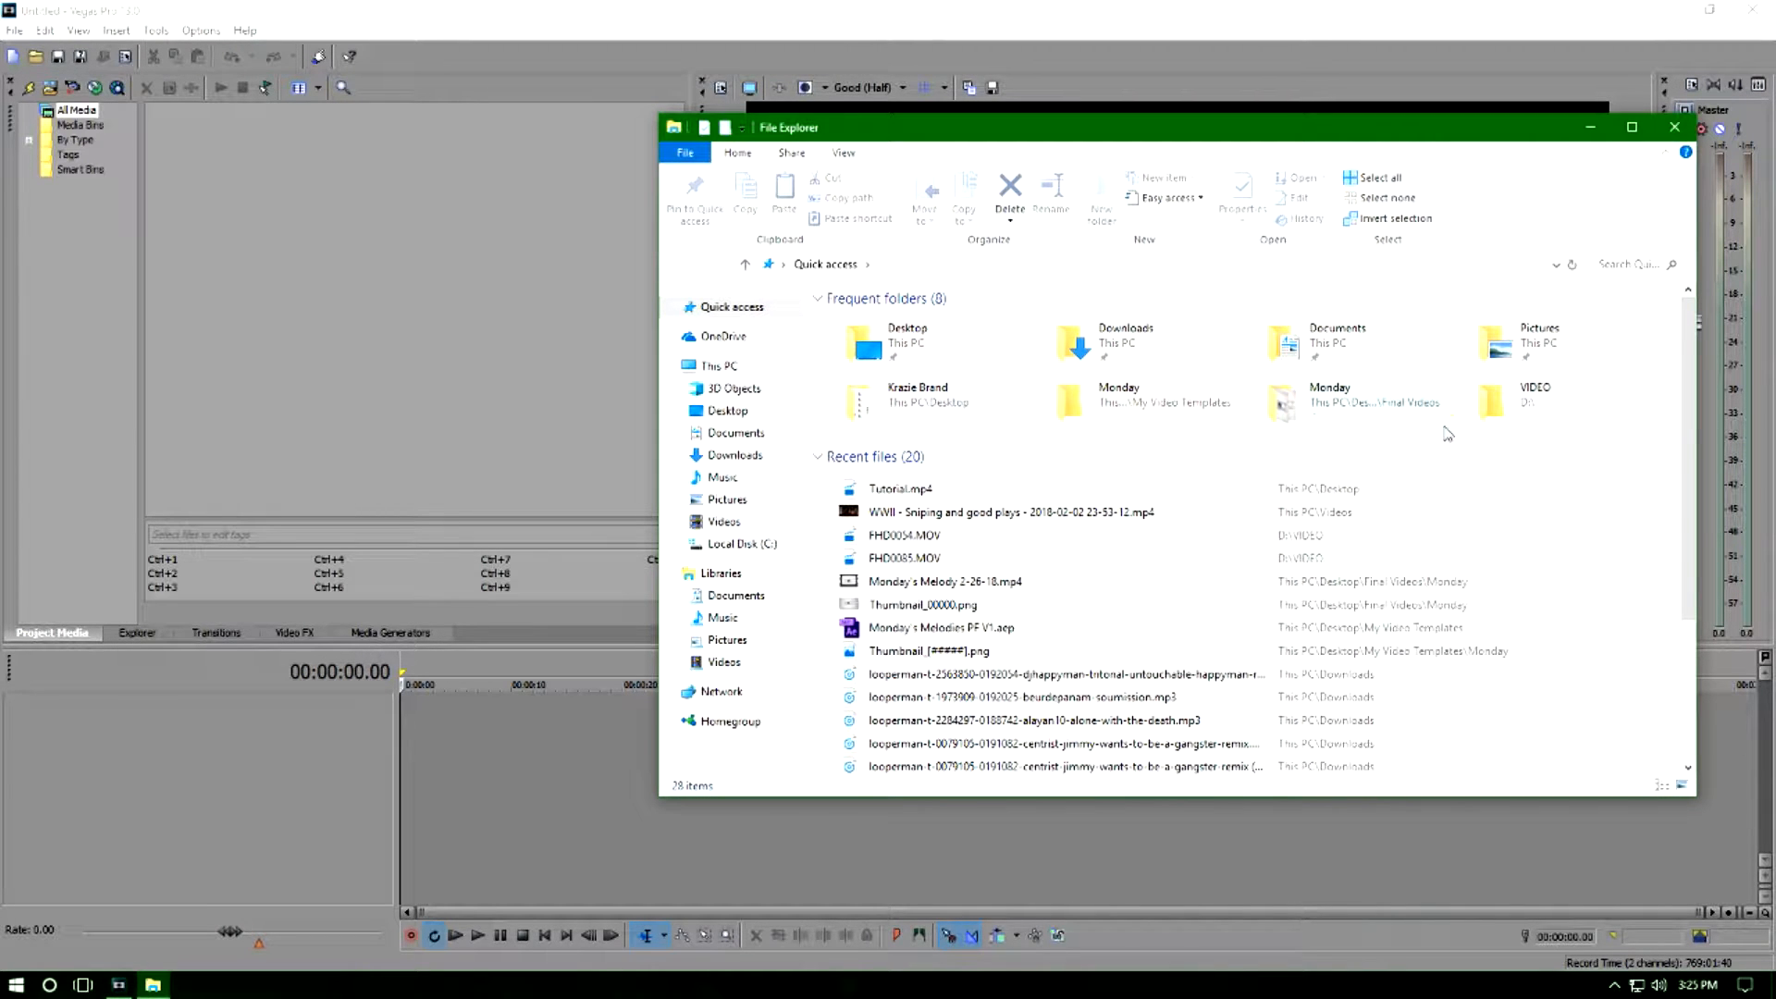
{"action": "left_click", "coordinate": [1559, 416]}
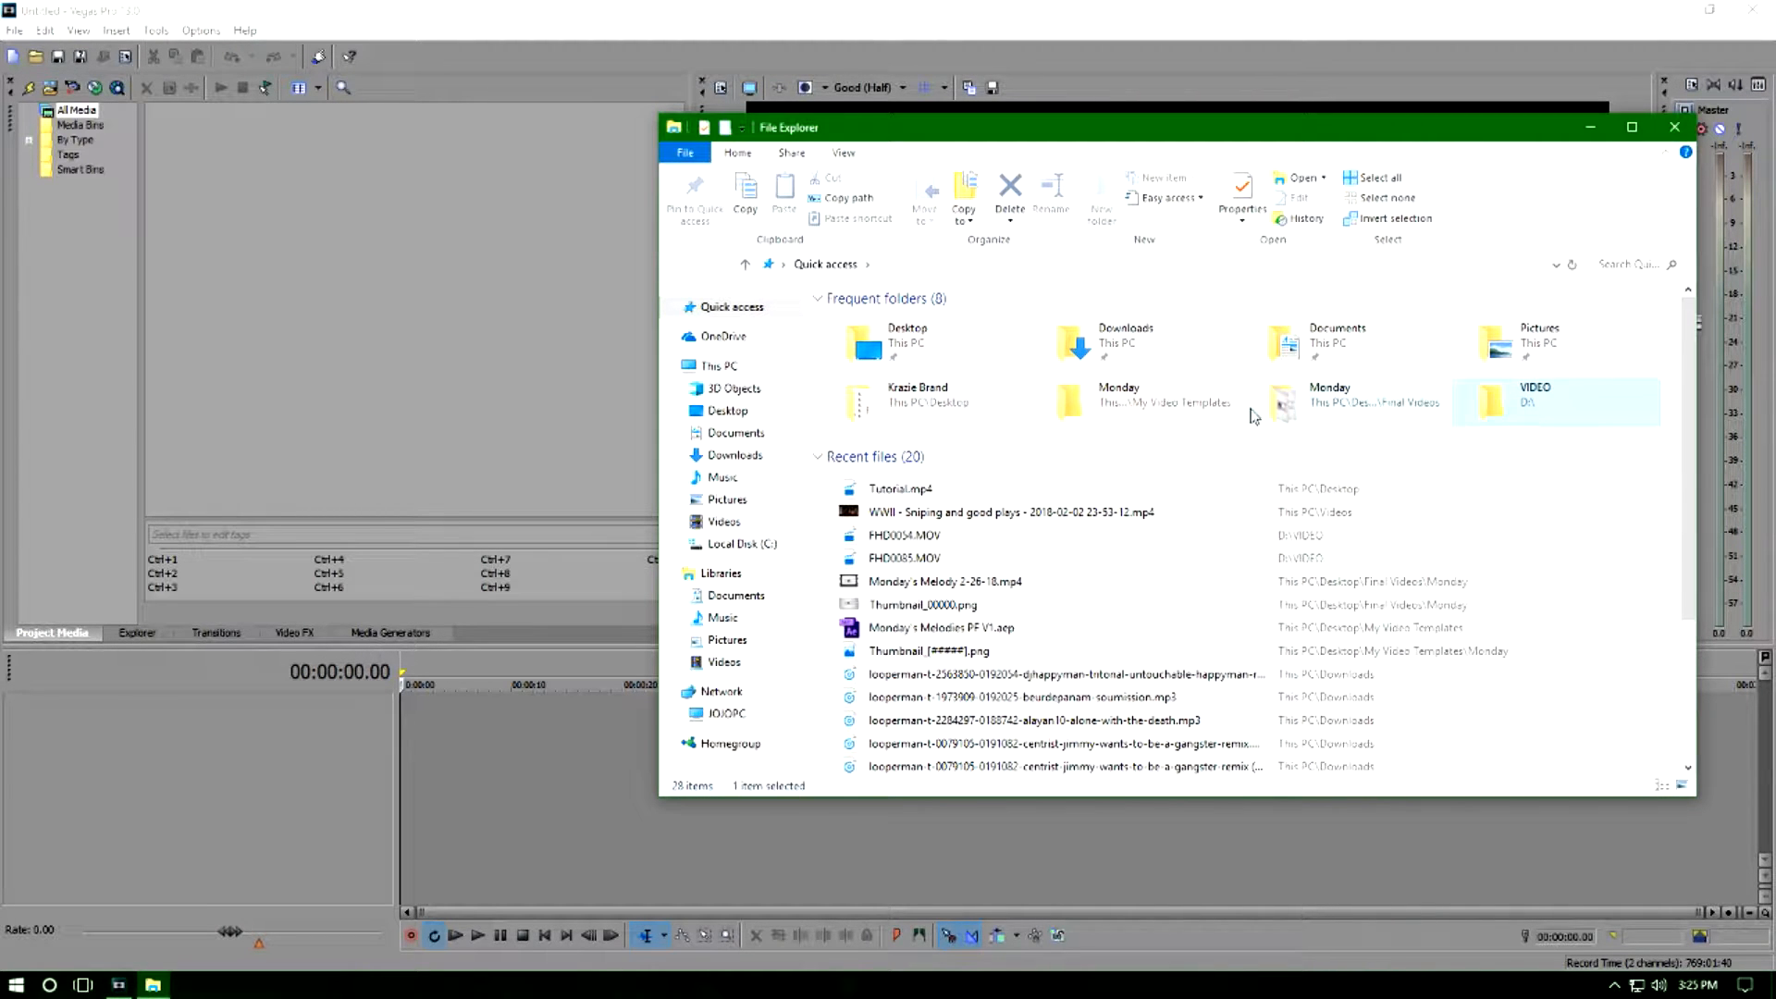
{"action": "double_click", "coordinate": [1001, 347]}
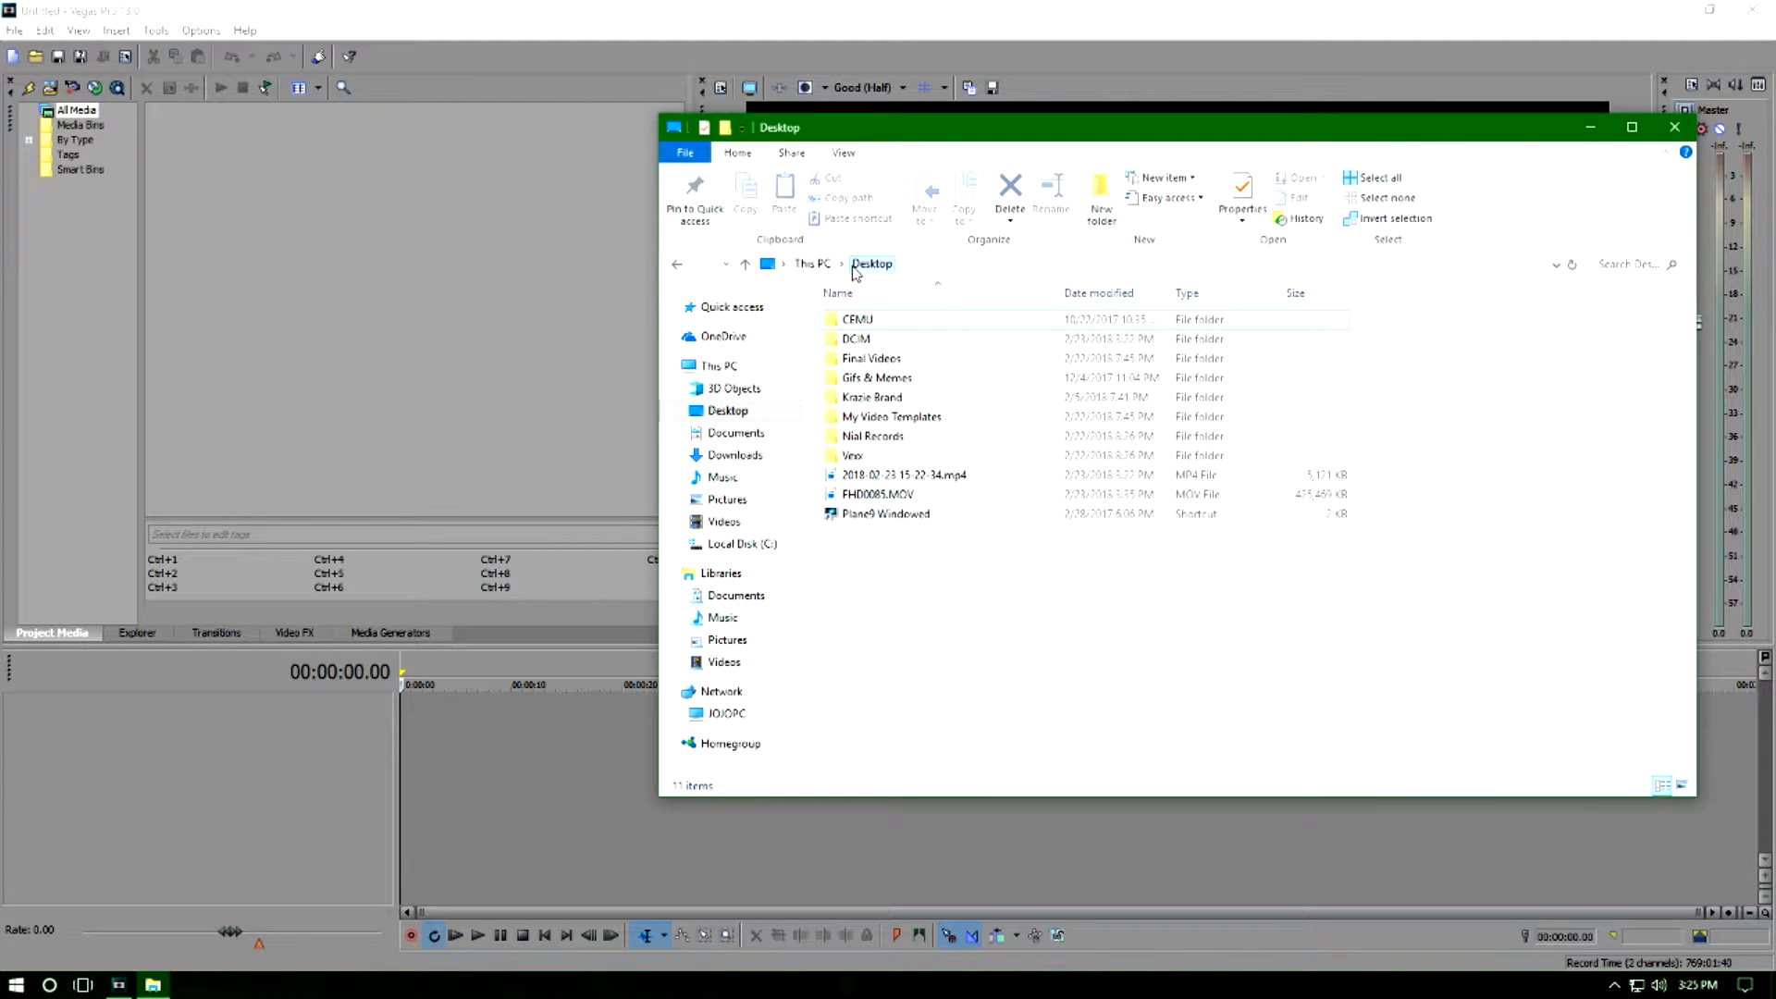
{"action": "left_click", "coordinate": [819, 266]}
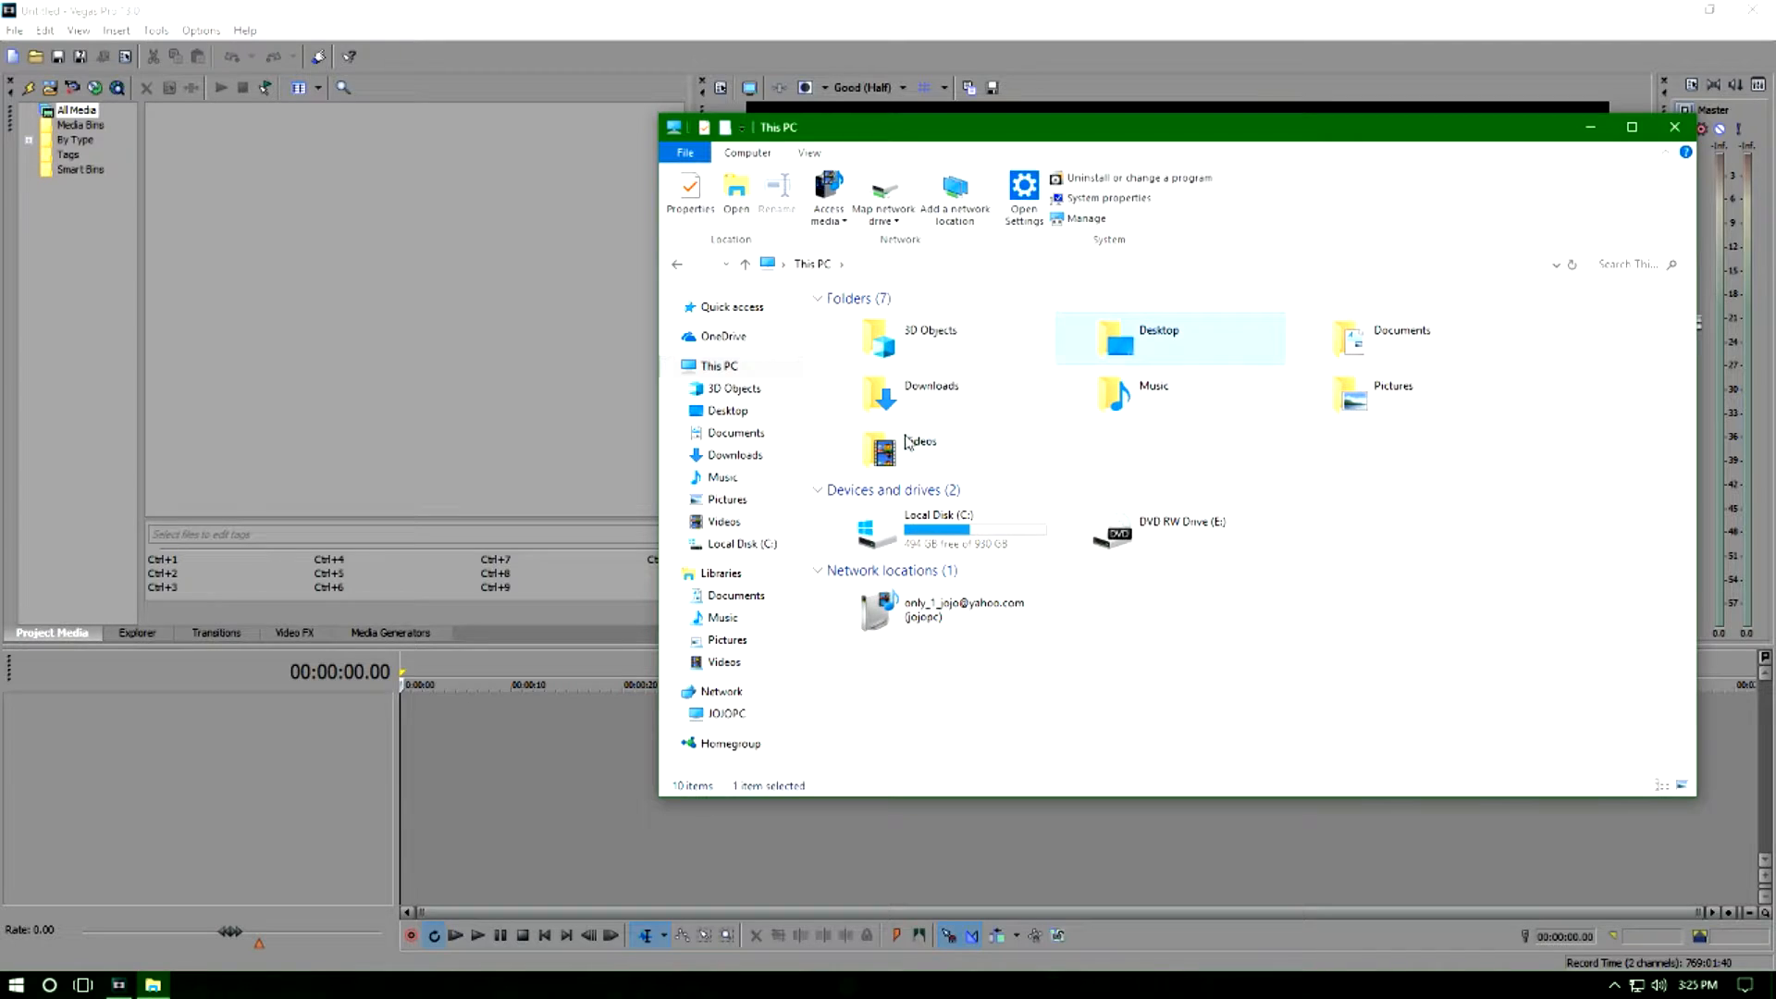
{"action": "double_click", "coordinate": [909, 440]}
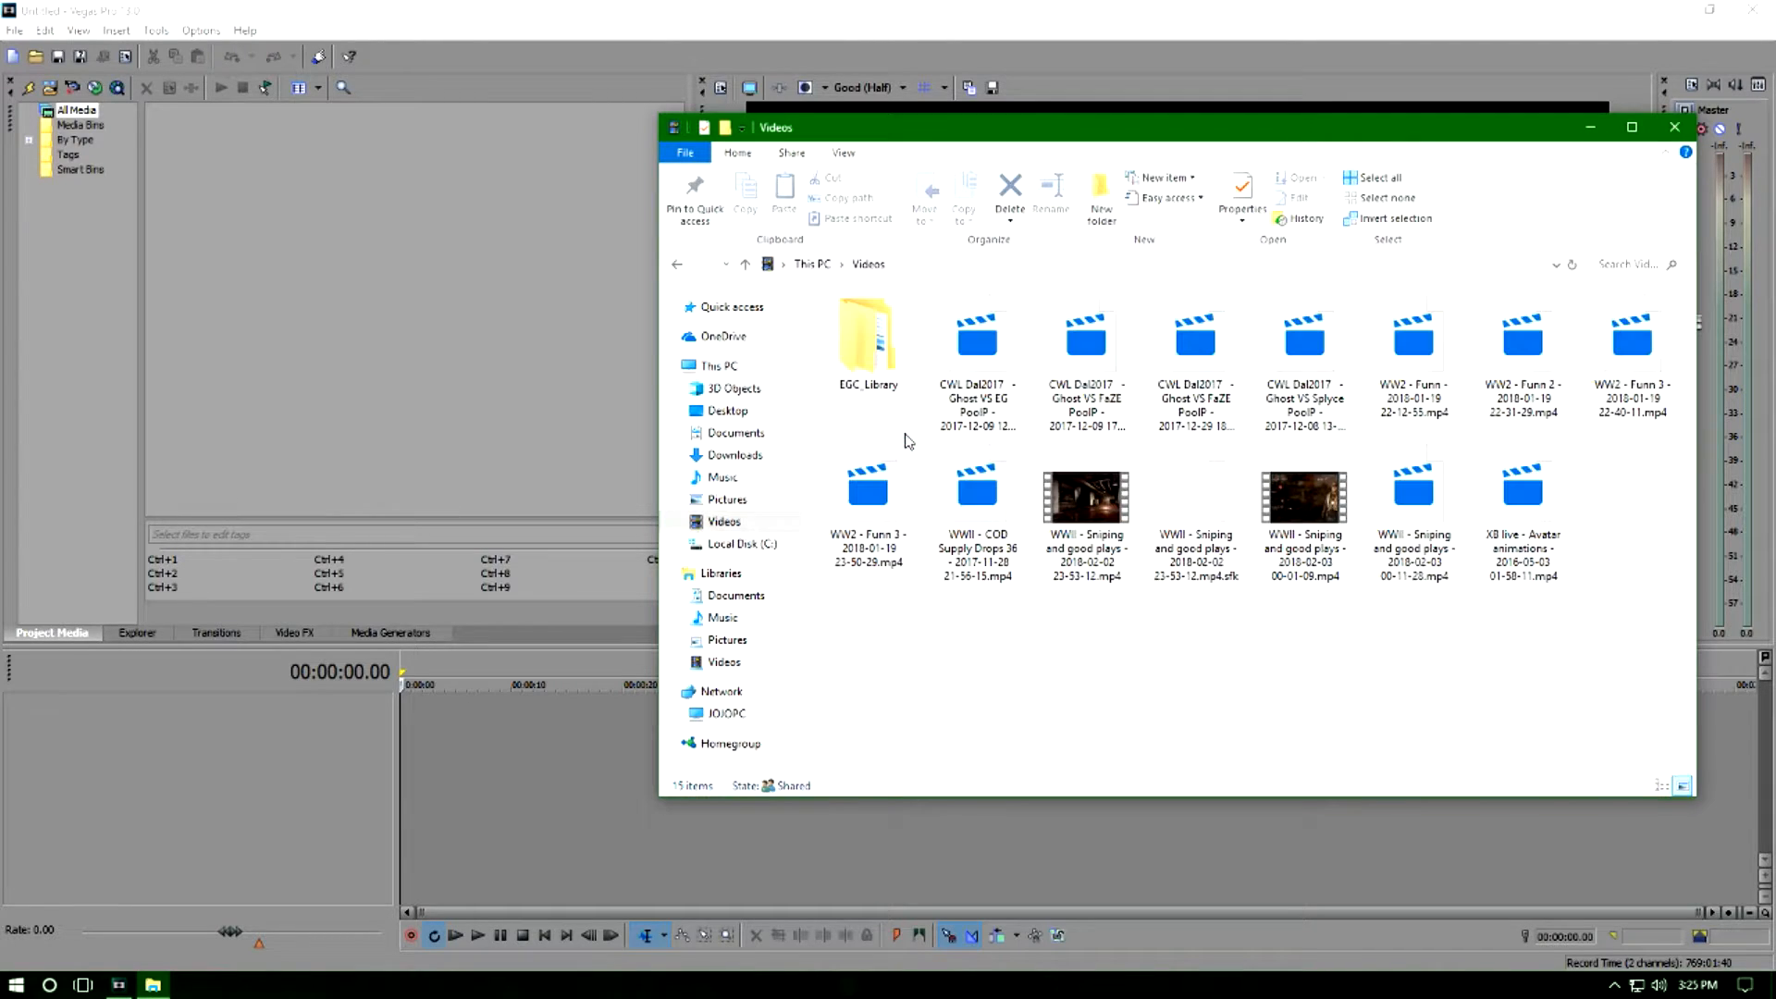
{"action": "left_click", "coordinate": [1096, 509]}
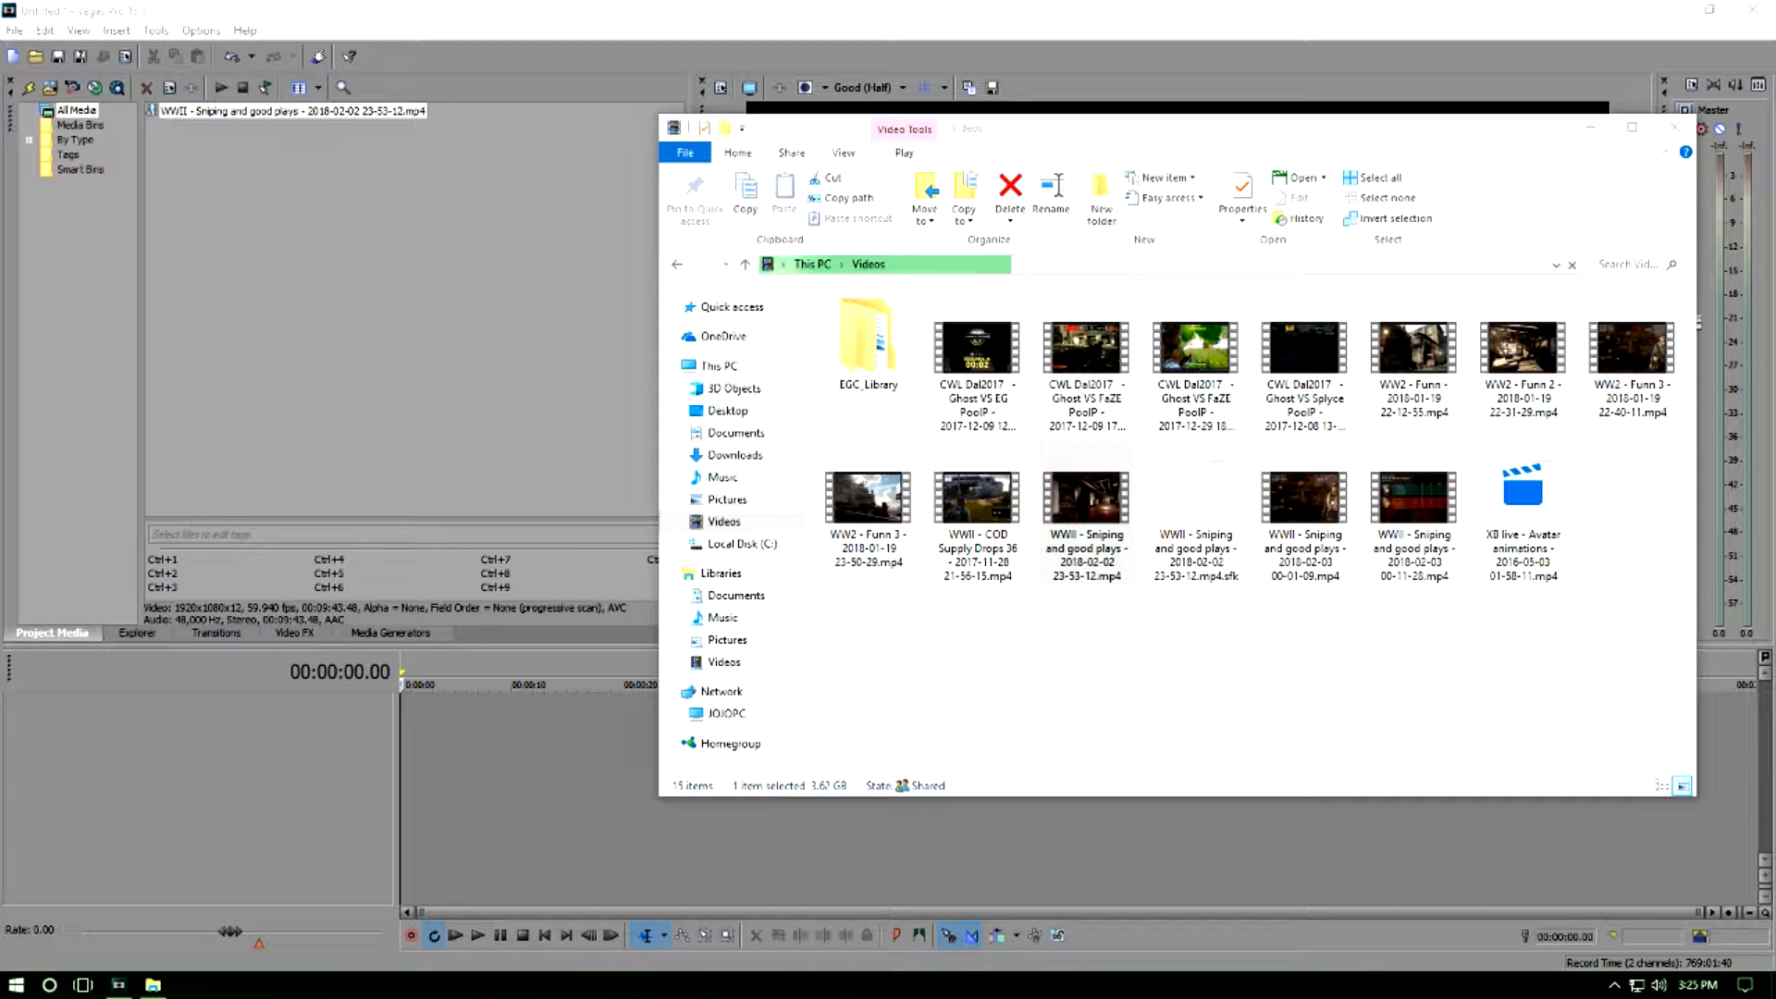
{"action": "left_click", "coordinate": [1674, 127]}
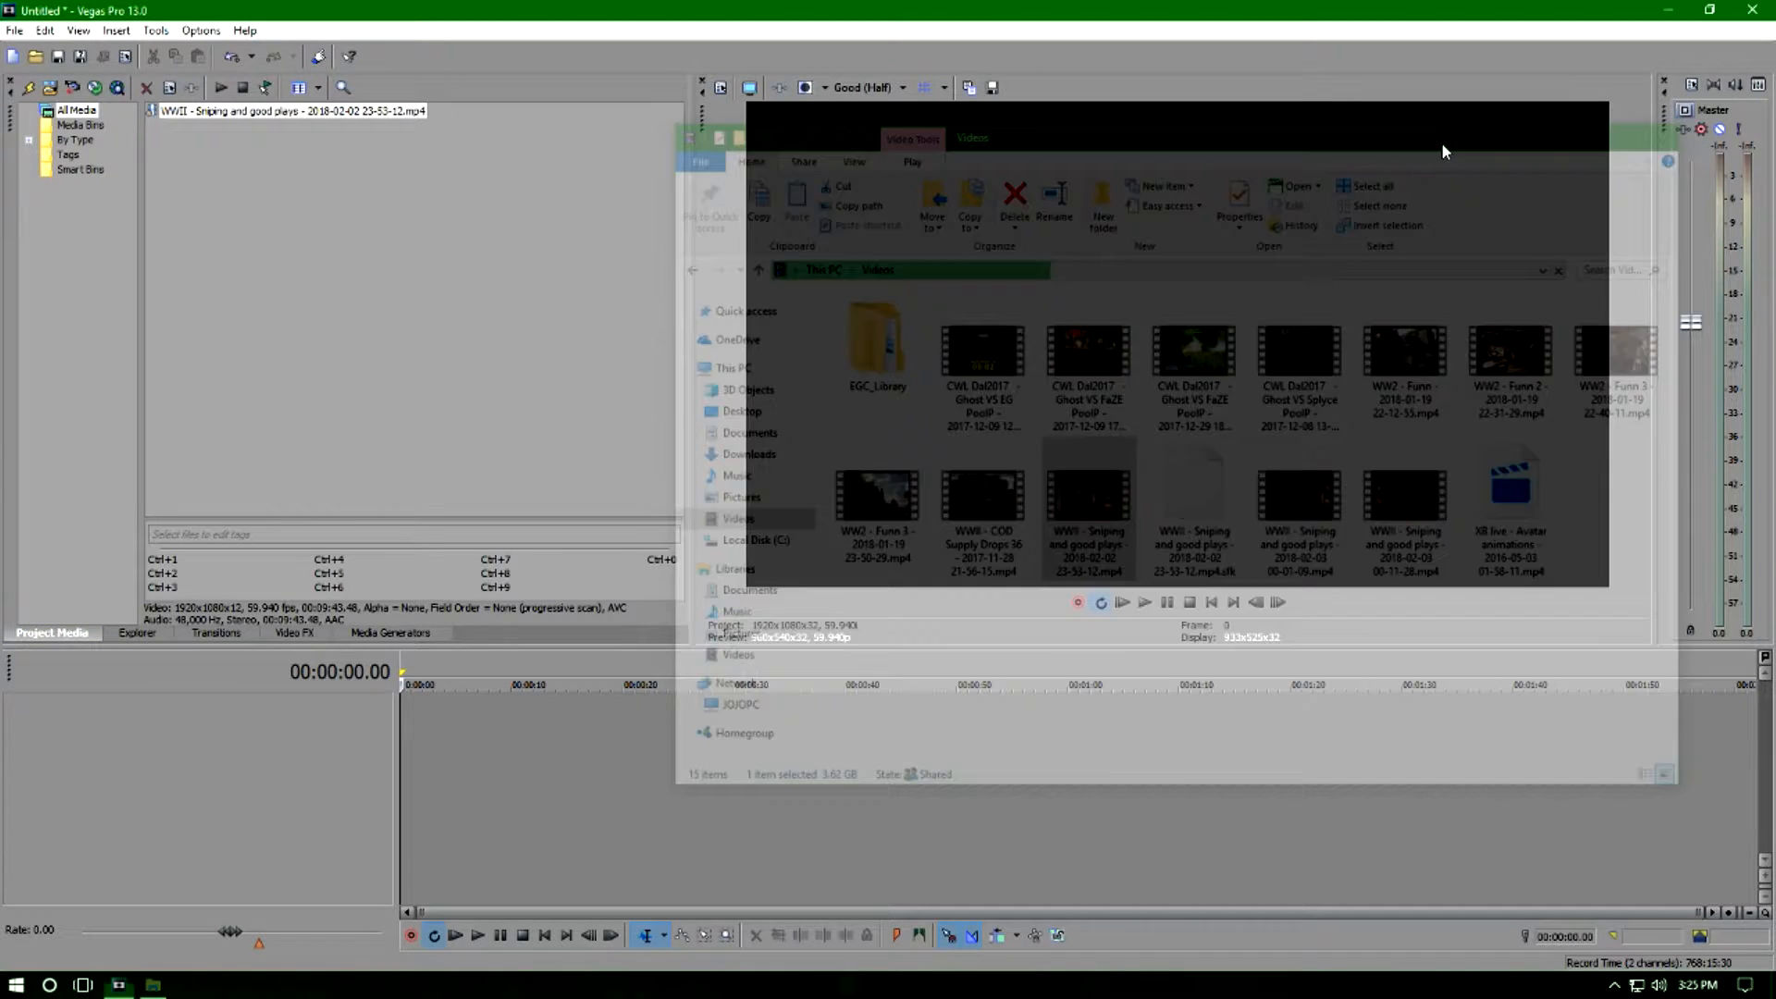
Remove the WWII sniping clip from the project media.
{"action": "left_click", "coordinate": [231, 115]}
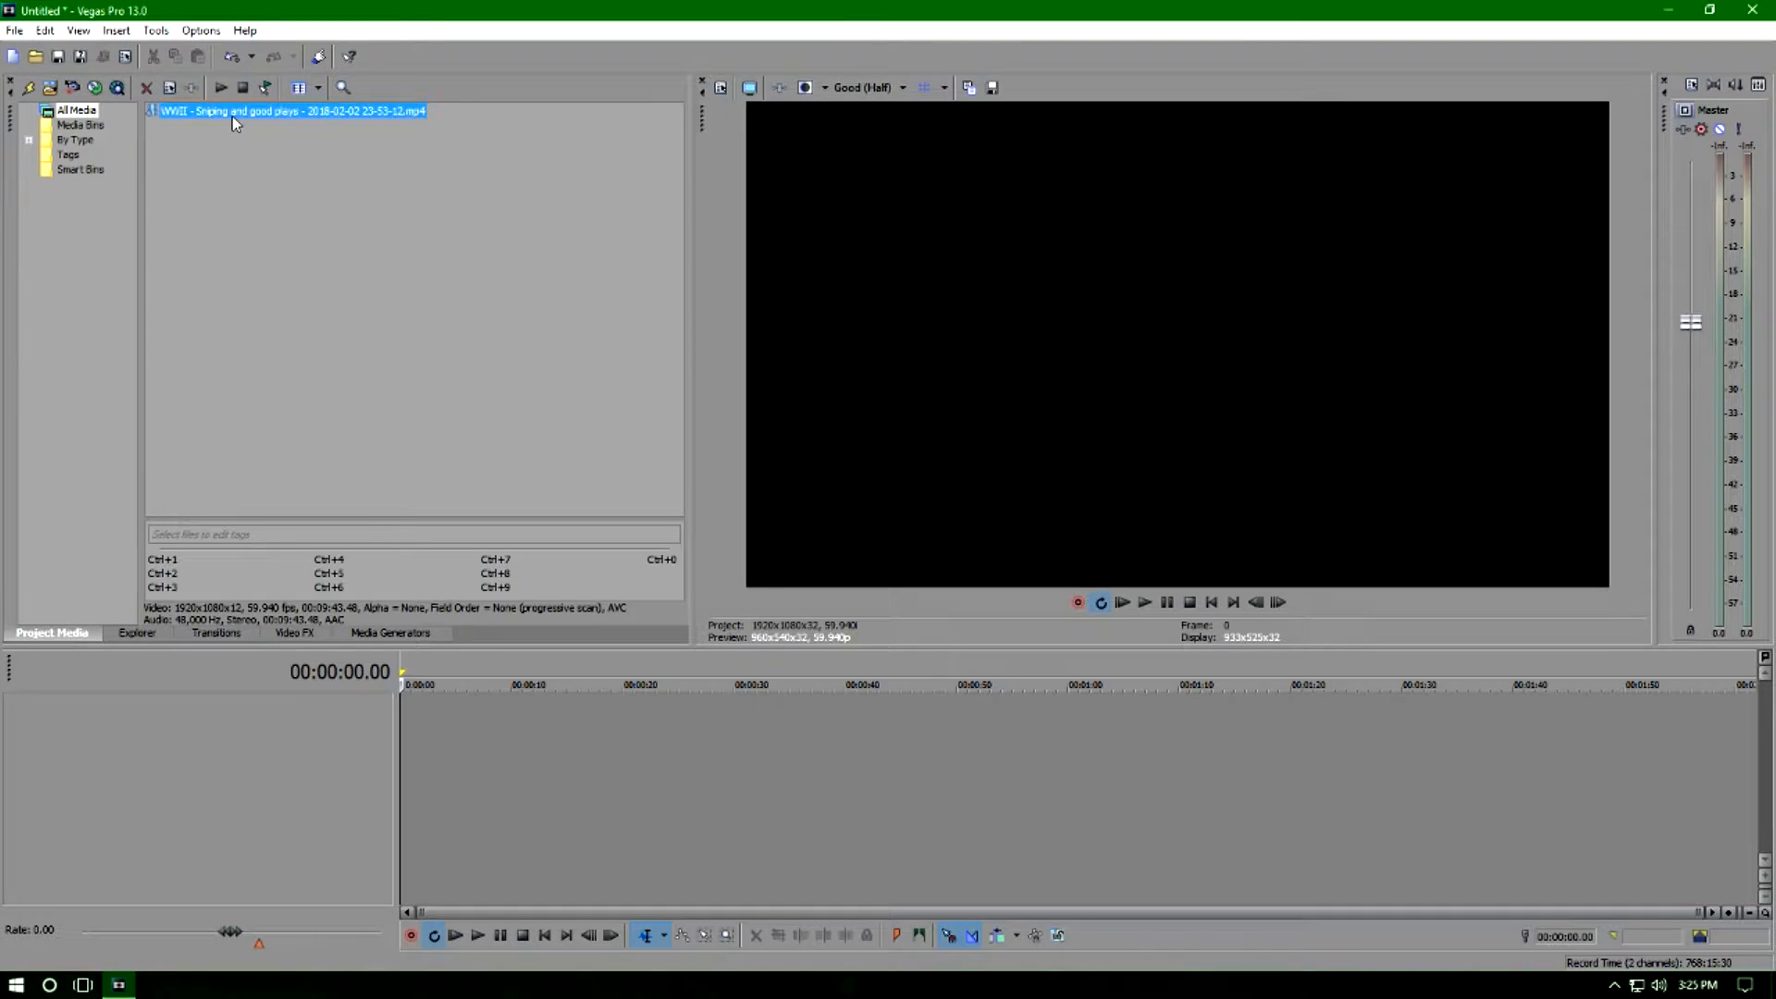
{"action": "key", "text": "Delete"}
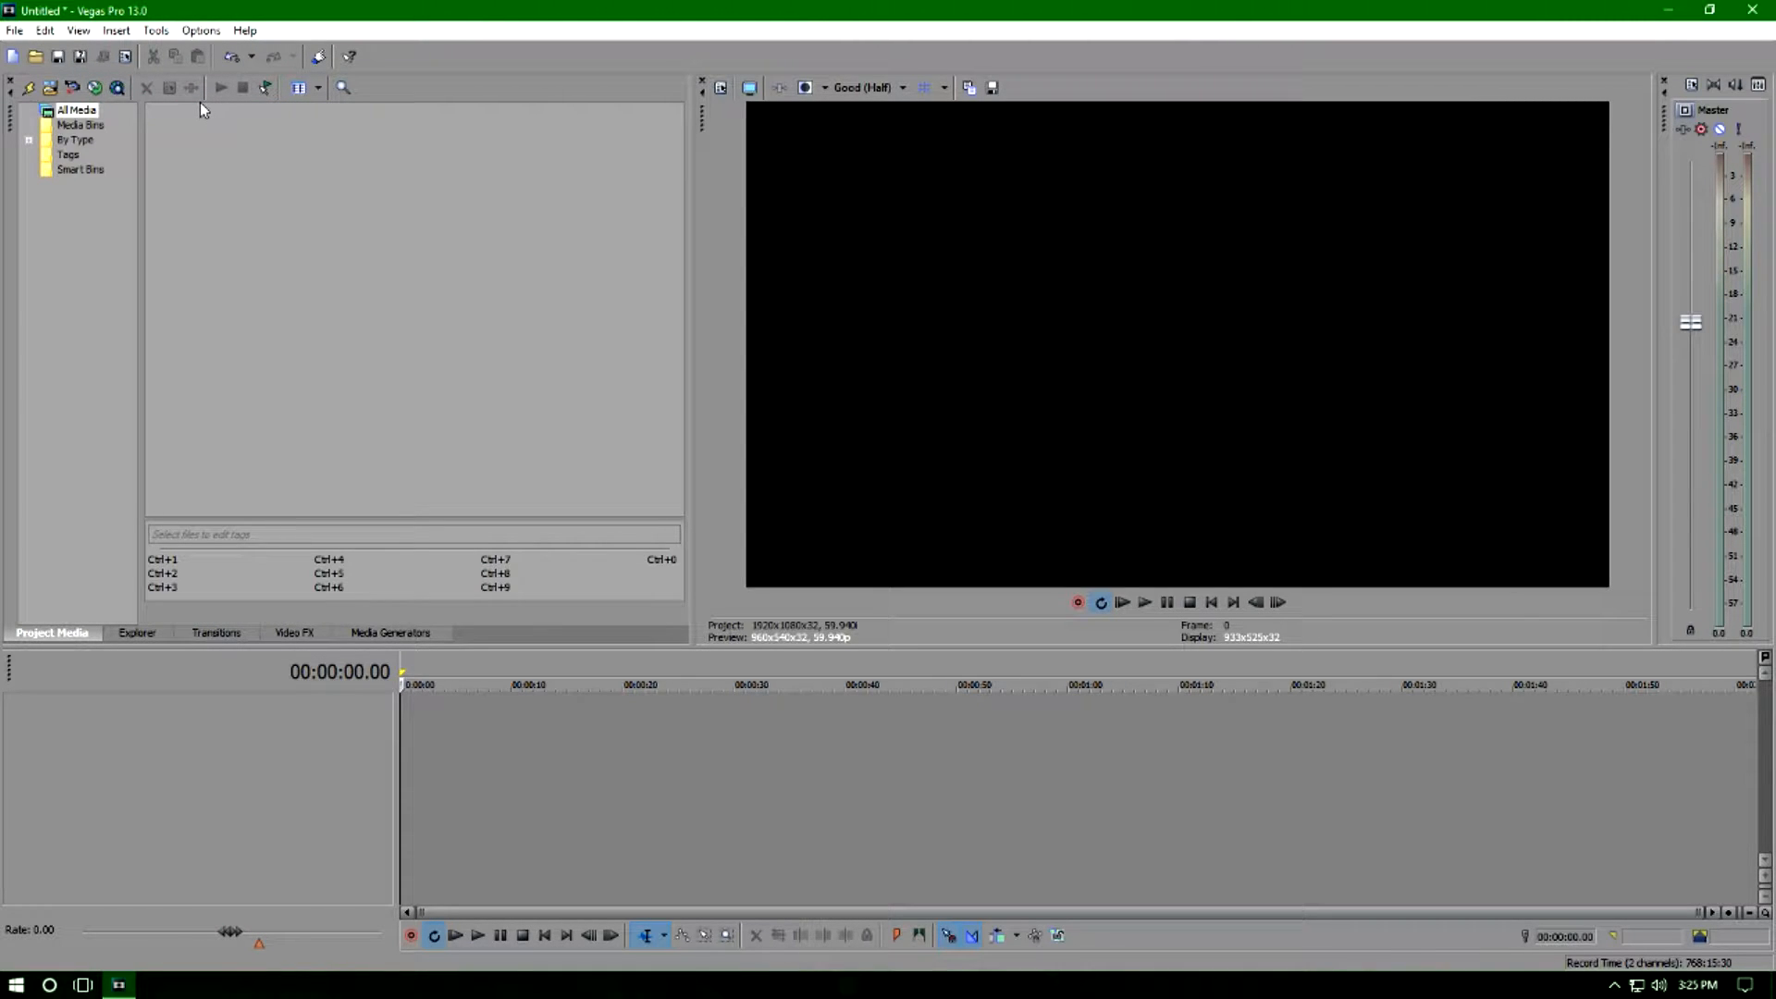
{"action": "left_click", "coordinate": [50, 86]}
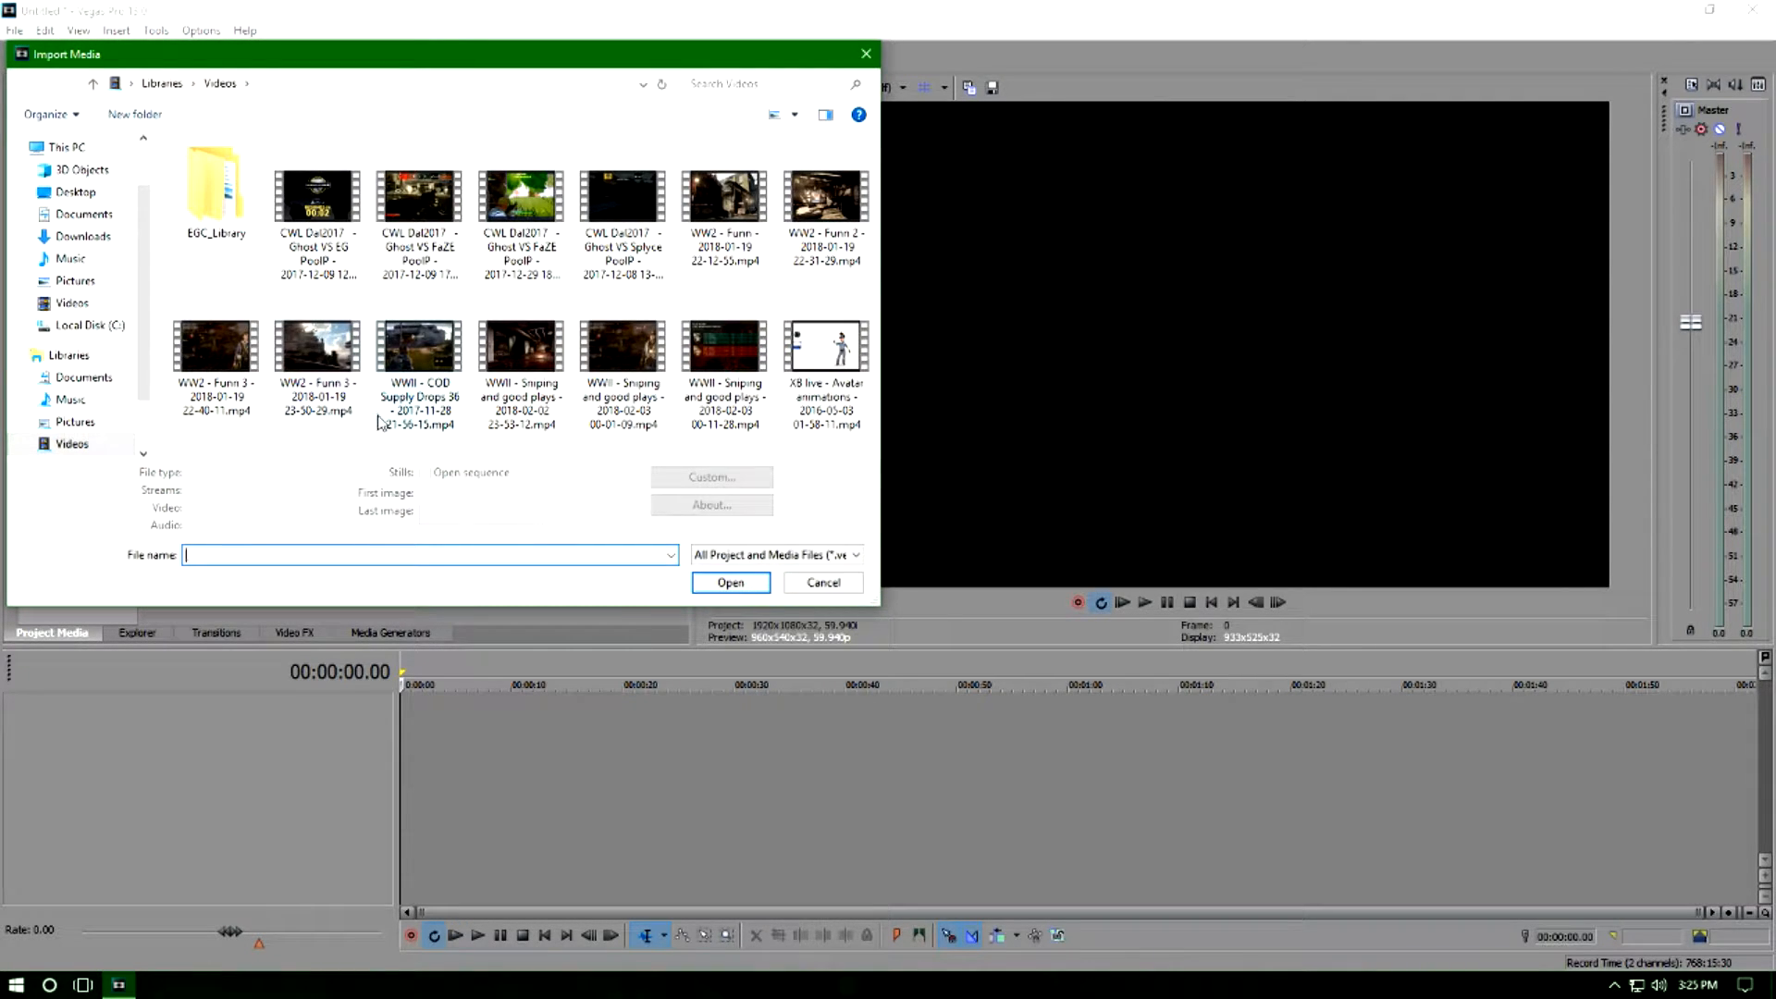
{"action": "left_click", "coordinate": [525, 365]}
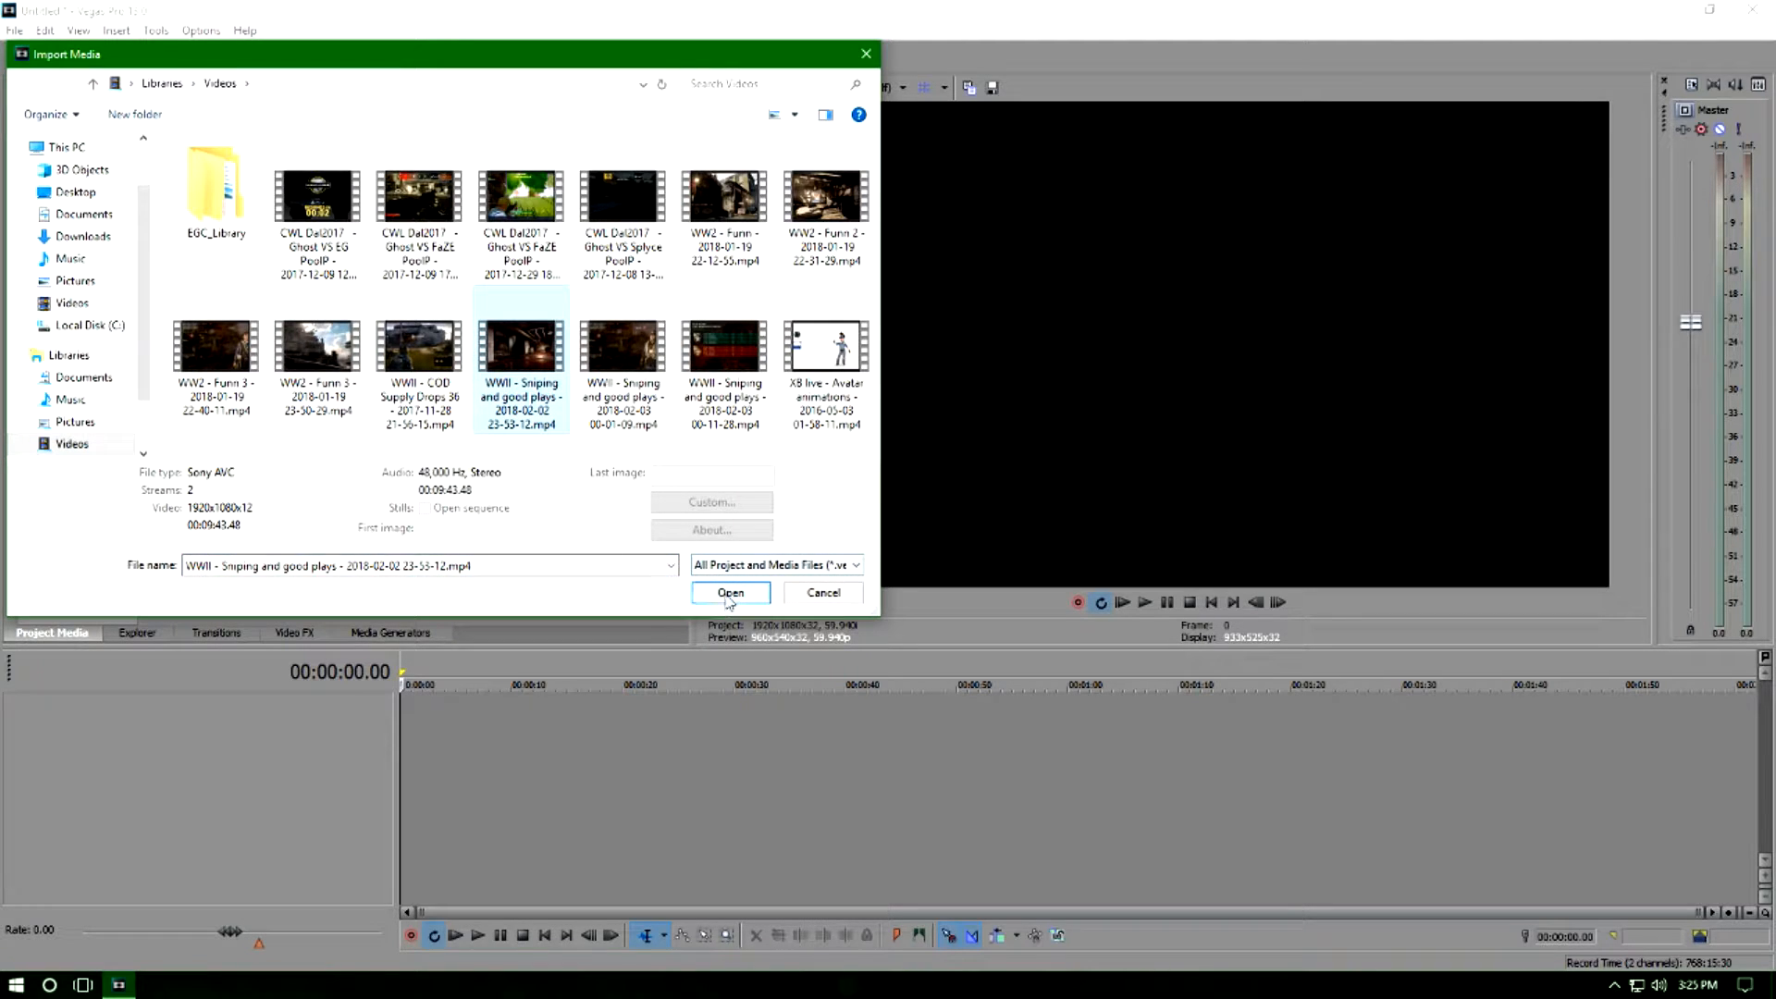
{"action": "left_click", "coordinate": [627, 346], "text": "ctrl"}
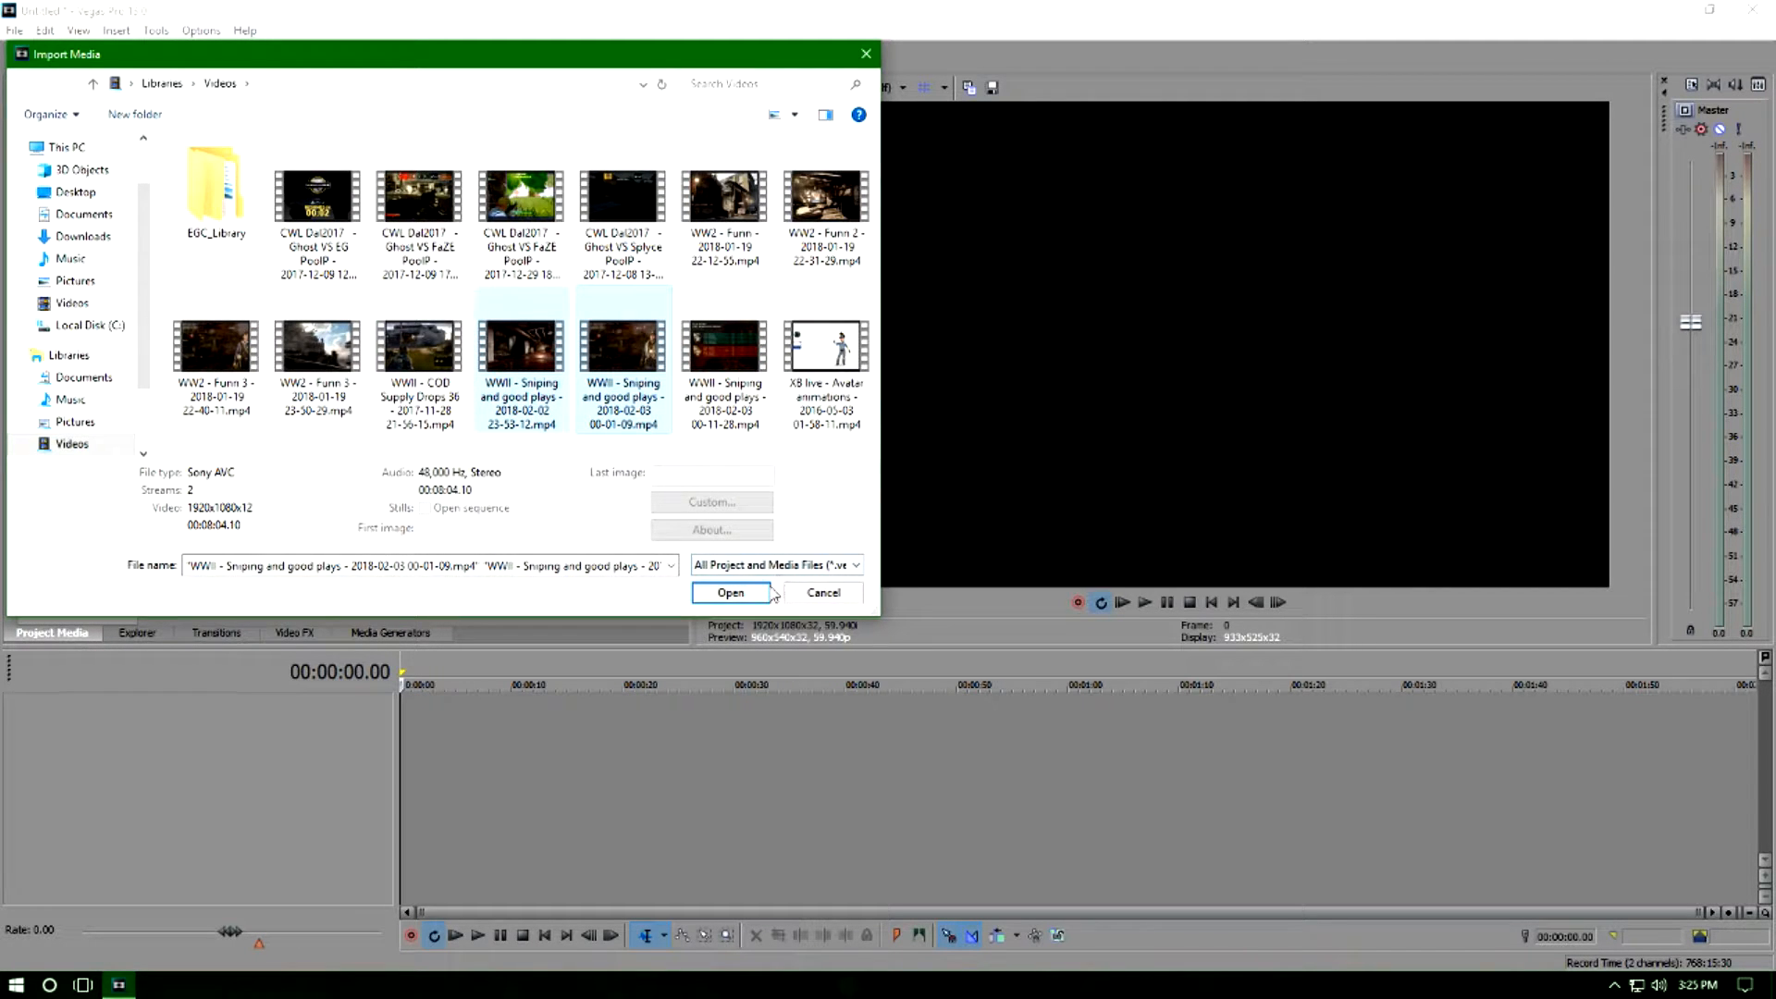
{"action": "left_click", "coordinate": [768, 591]}
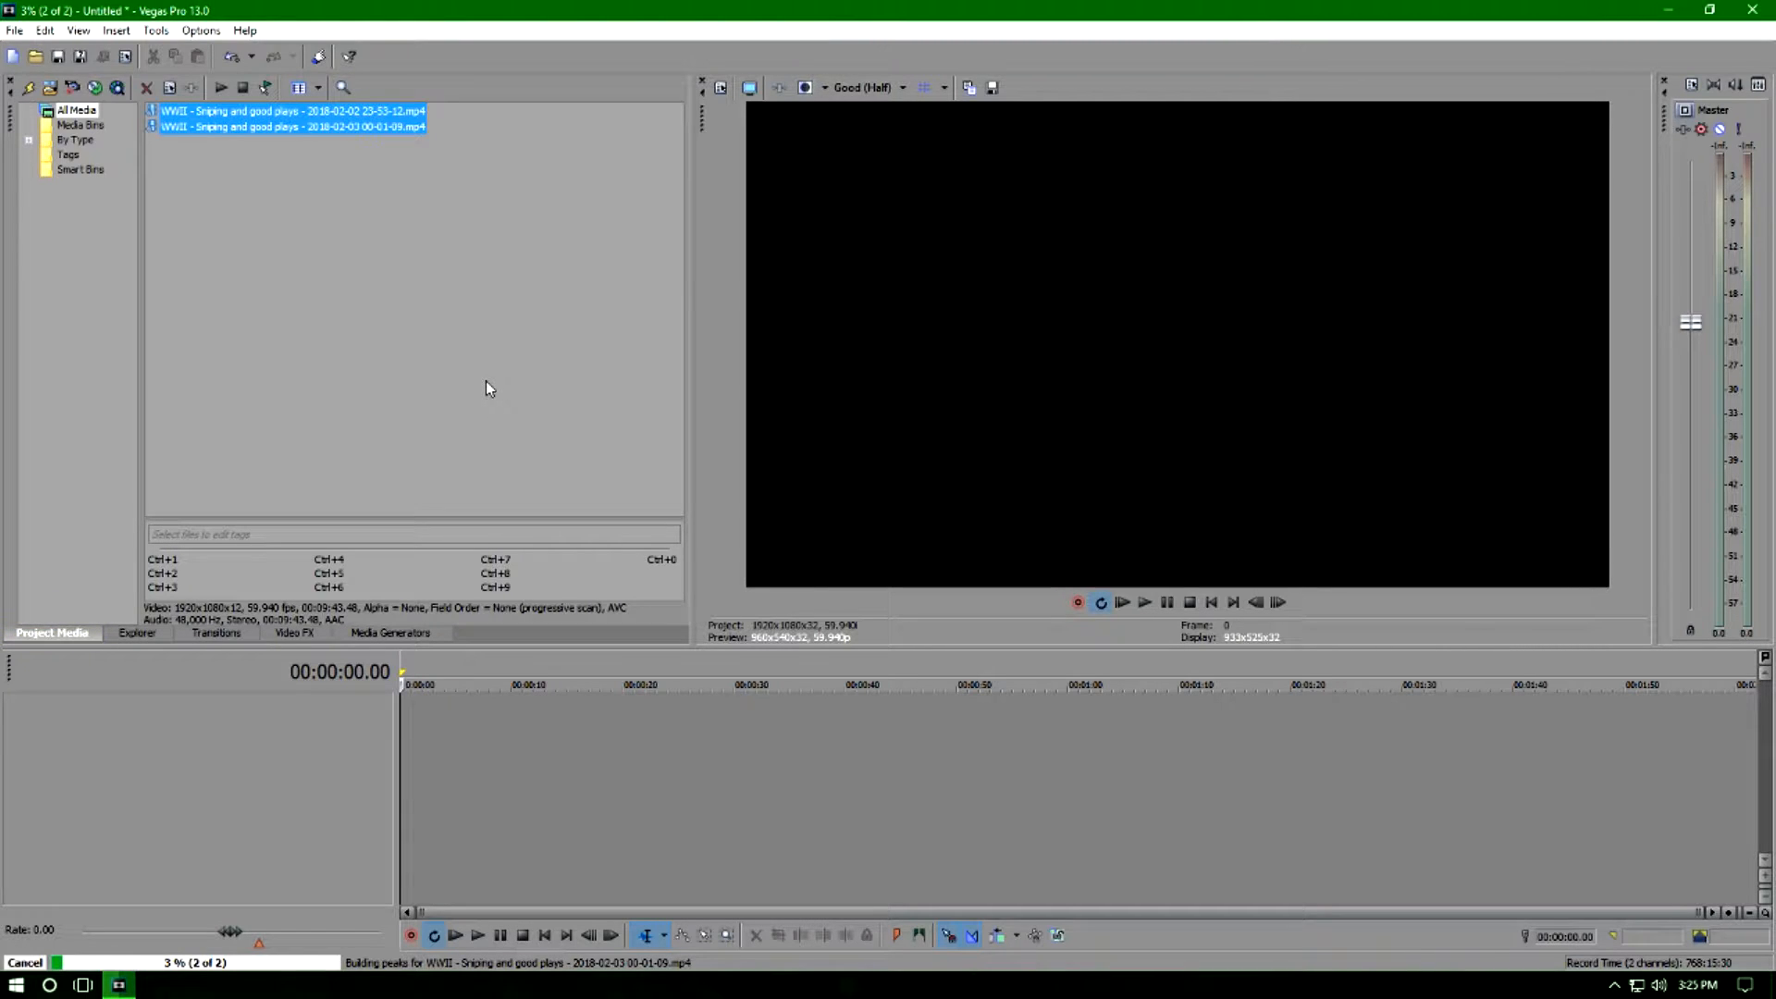
{"action": "left_click", "coordinate": [274, 183]}
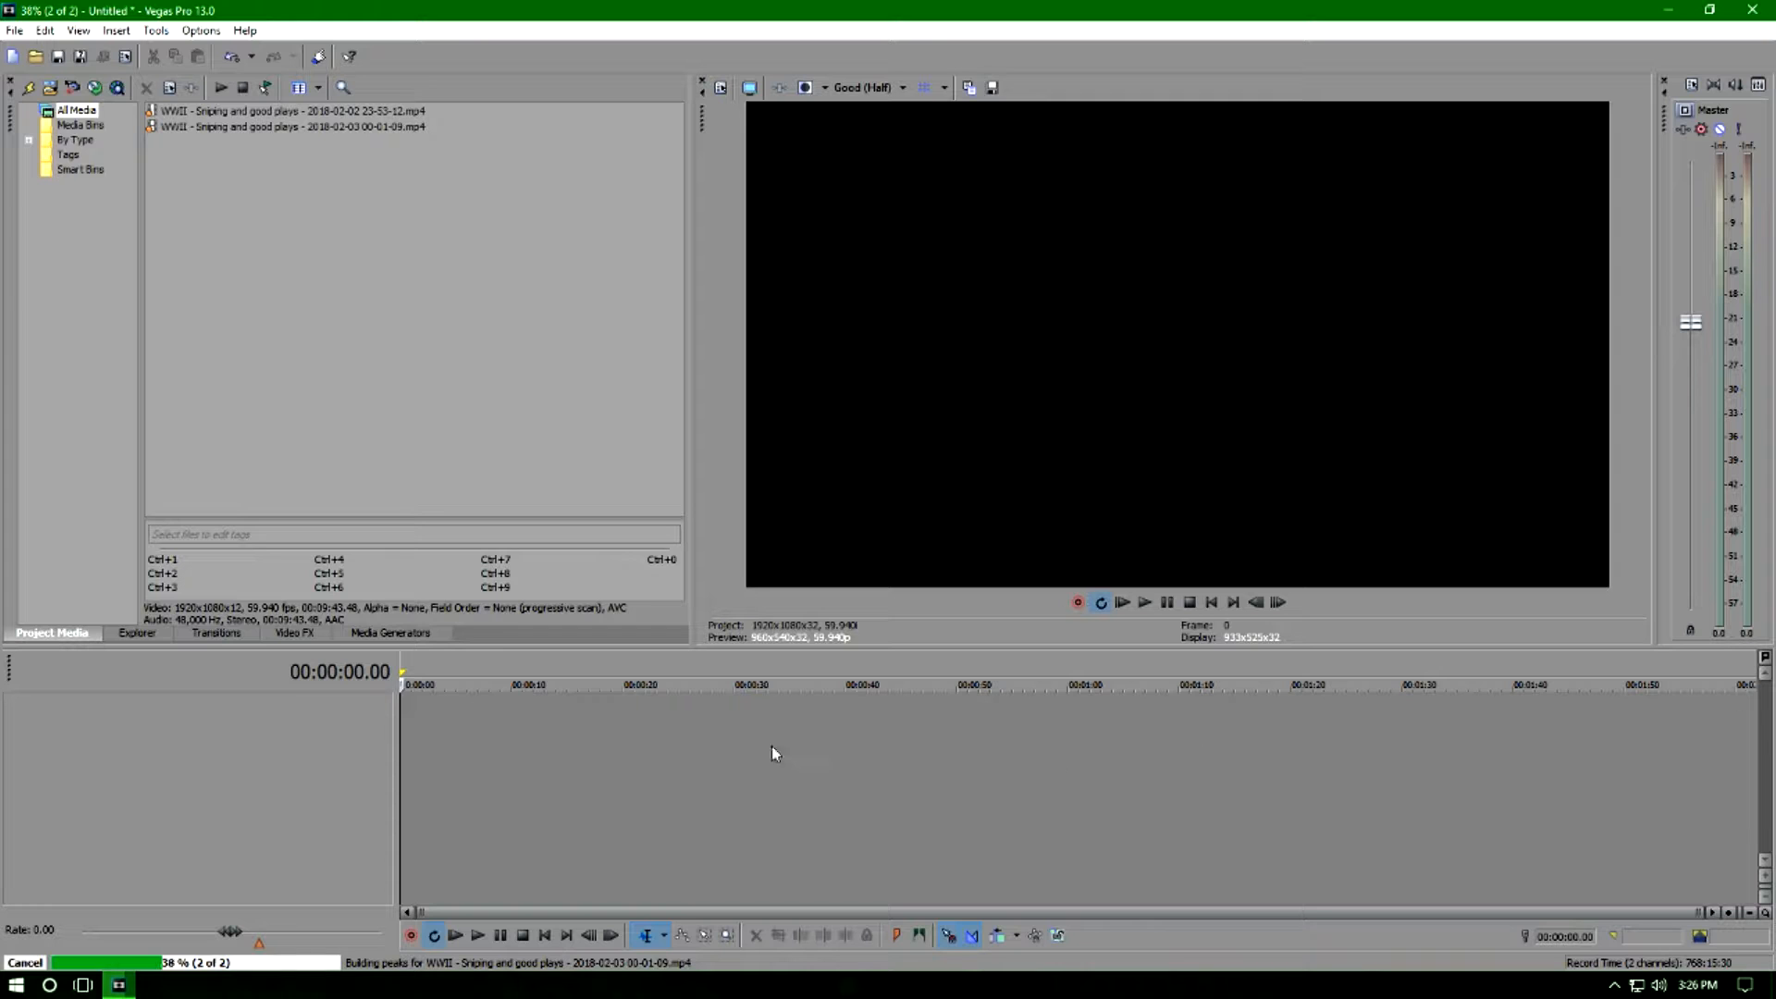
{"action": "left_click_drag", "start_coordinate": [230, 111], "coordinate": [412, 712]}
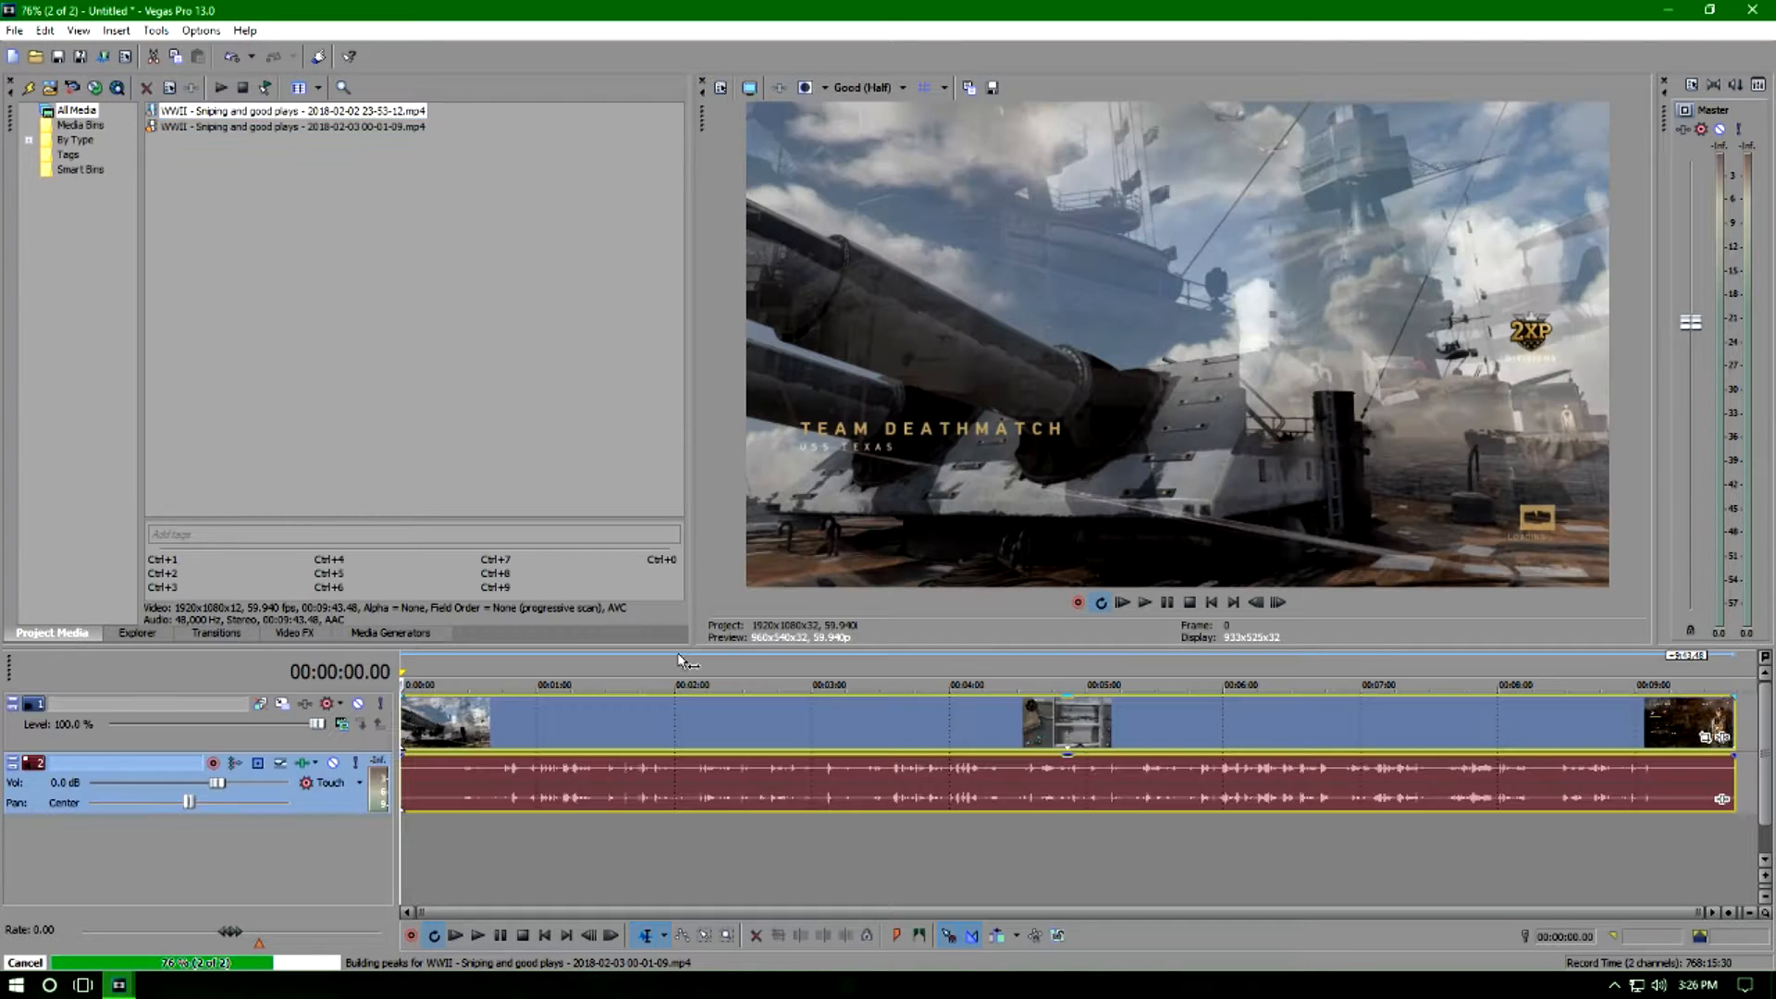
Scrub through the clip on the timeline at several points from its start to near its end to preview the footage.
{"action": "left_click", "coordinate": [437, 681]}
{"action": "left_click", "coordinate": [519, 682]}
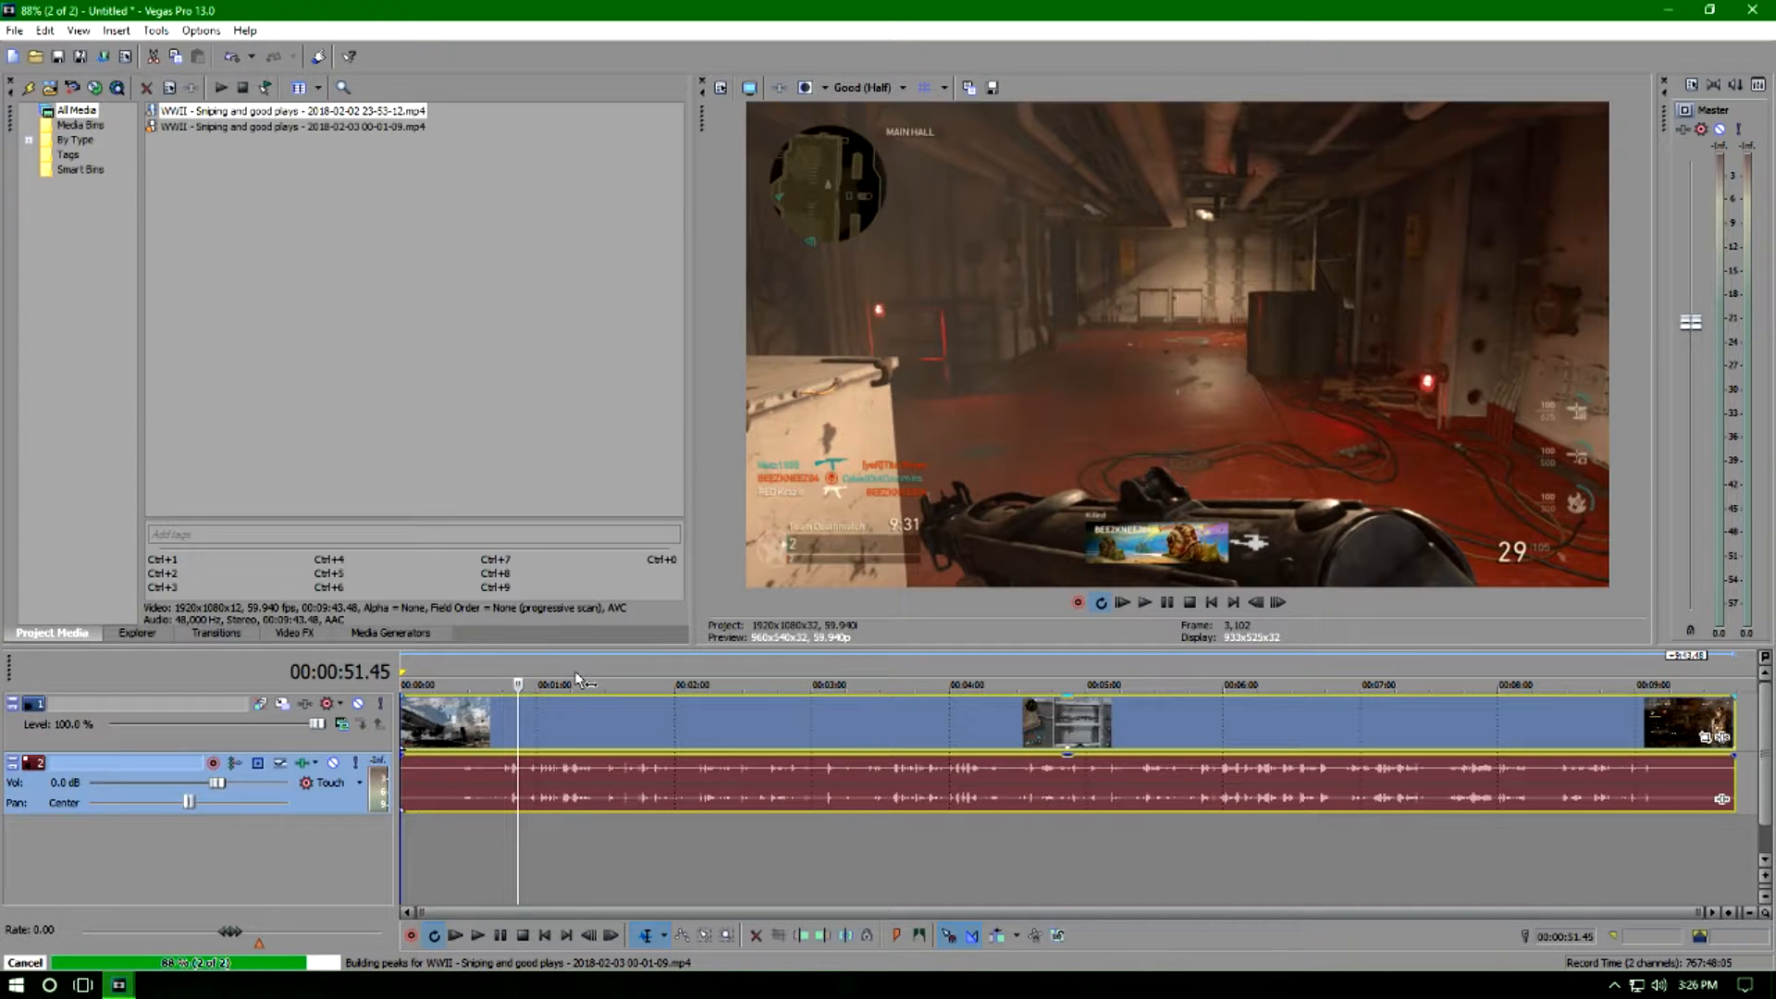
{"action": "left_click", "coordinate": [575, 682]}
{"action": "left_click", "coordinate": [825, 682]}
{"action": "left_click", "coordinate": [924, 681]}
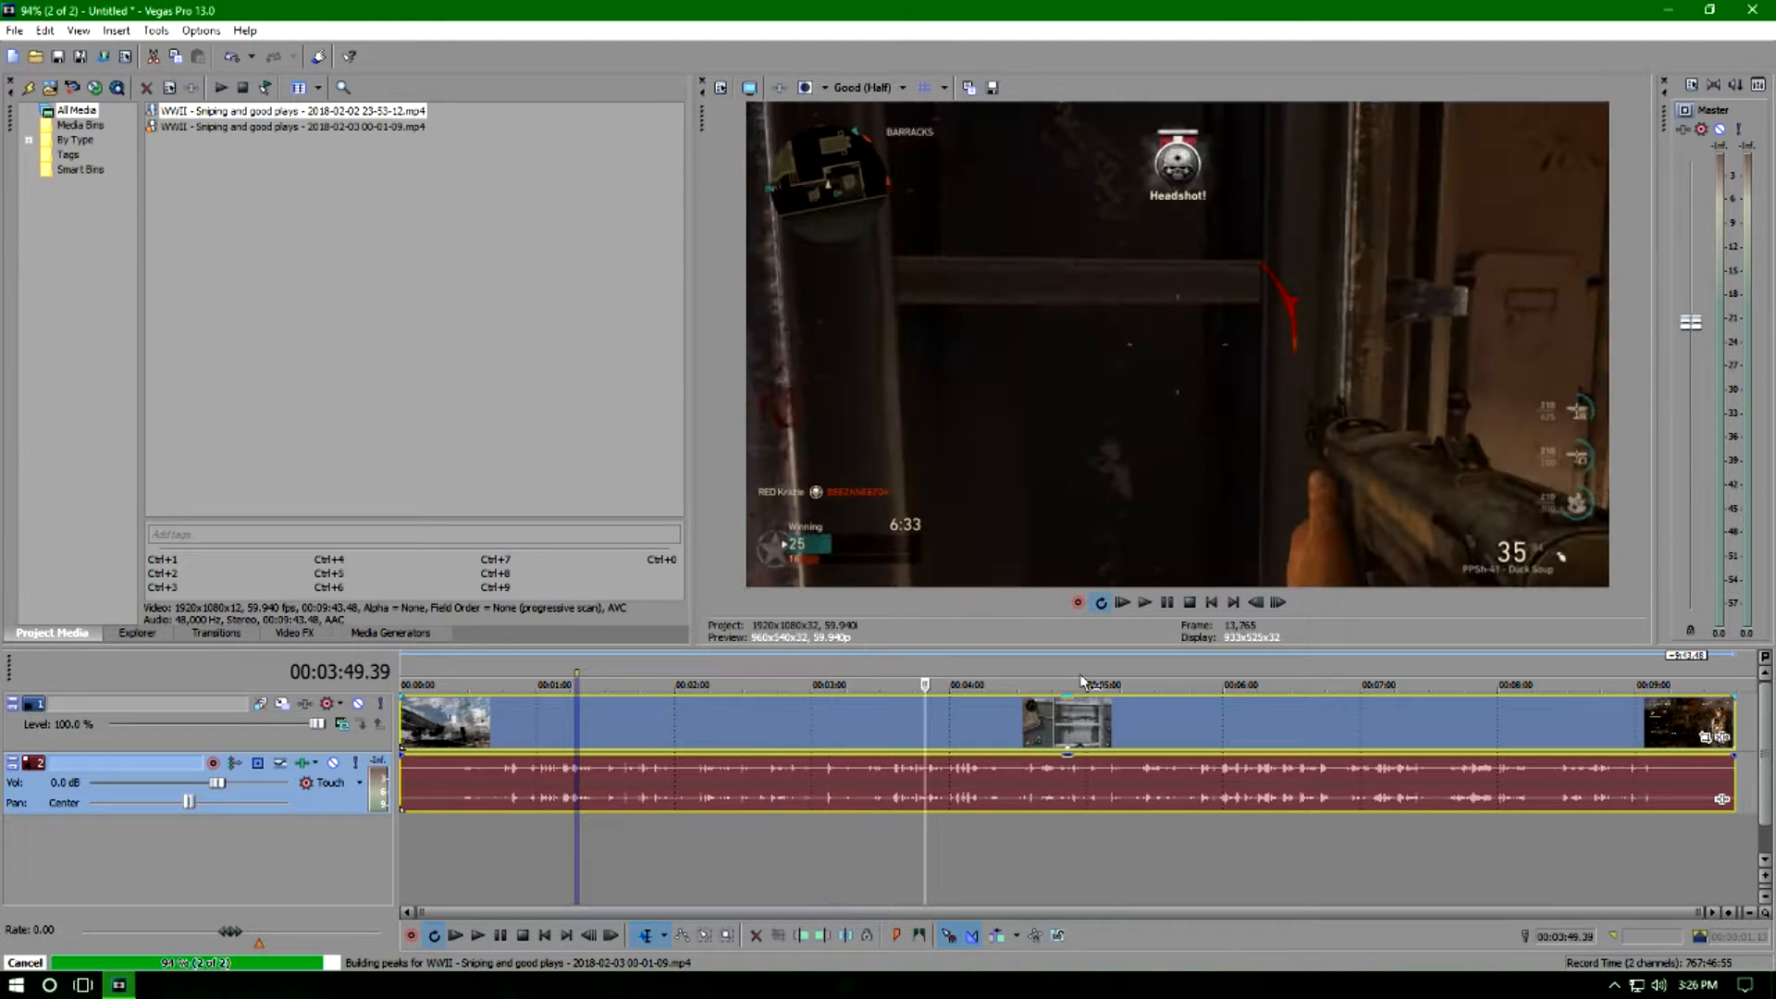
{"action": "left_click", "coordinate": [1078, 681]}
{"action": "left_click", "coordinate": [1204, 682]}
{"action": "left_click", "coordinate": [1294, 681]}
{"action": "left_click", "coordinate": [1387, 681]}
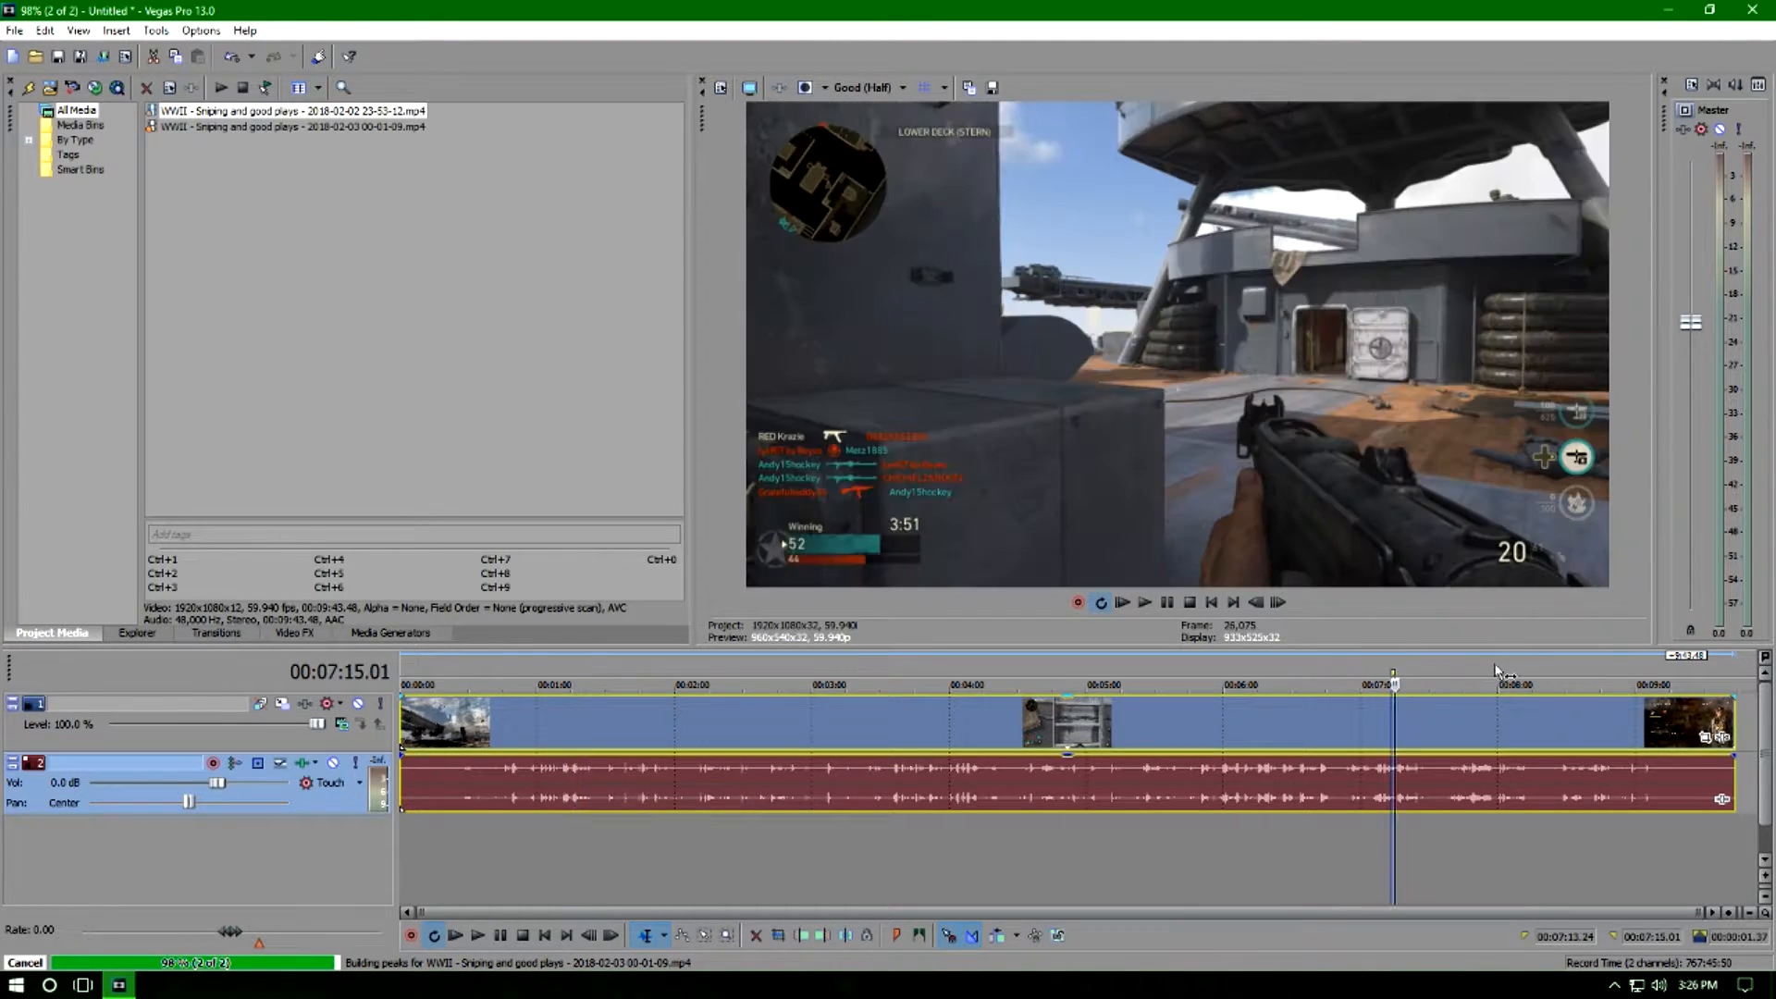
{"action": "left_click", "coordinate": [1502, 682]}
{"action": "left_click", "coordinate": [1570, 682]}
{"action": "left_click", "coordinate": [1640, 682]}
{"action": "left_click", "coordinate": [1367, 678]}
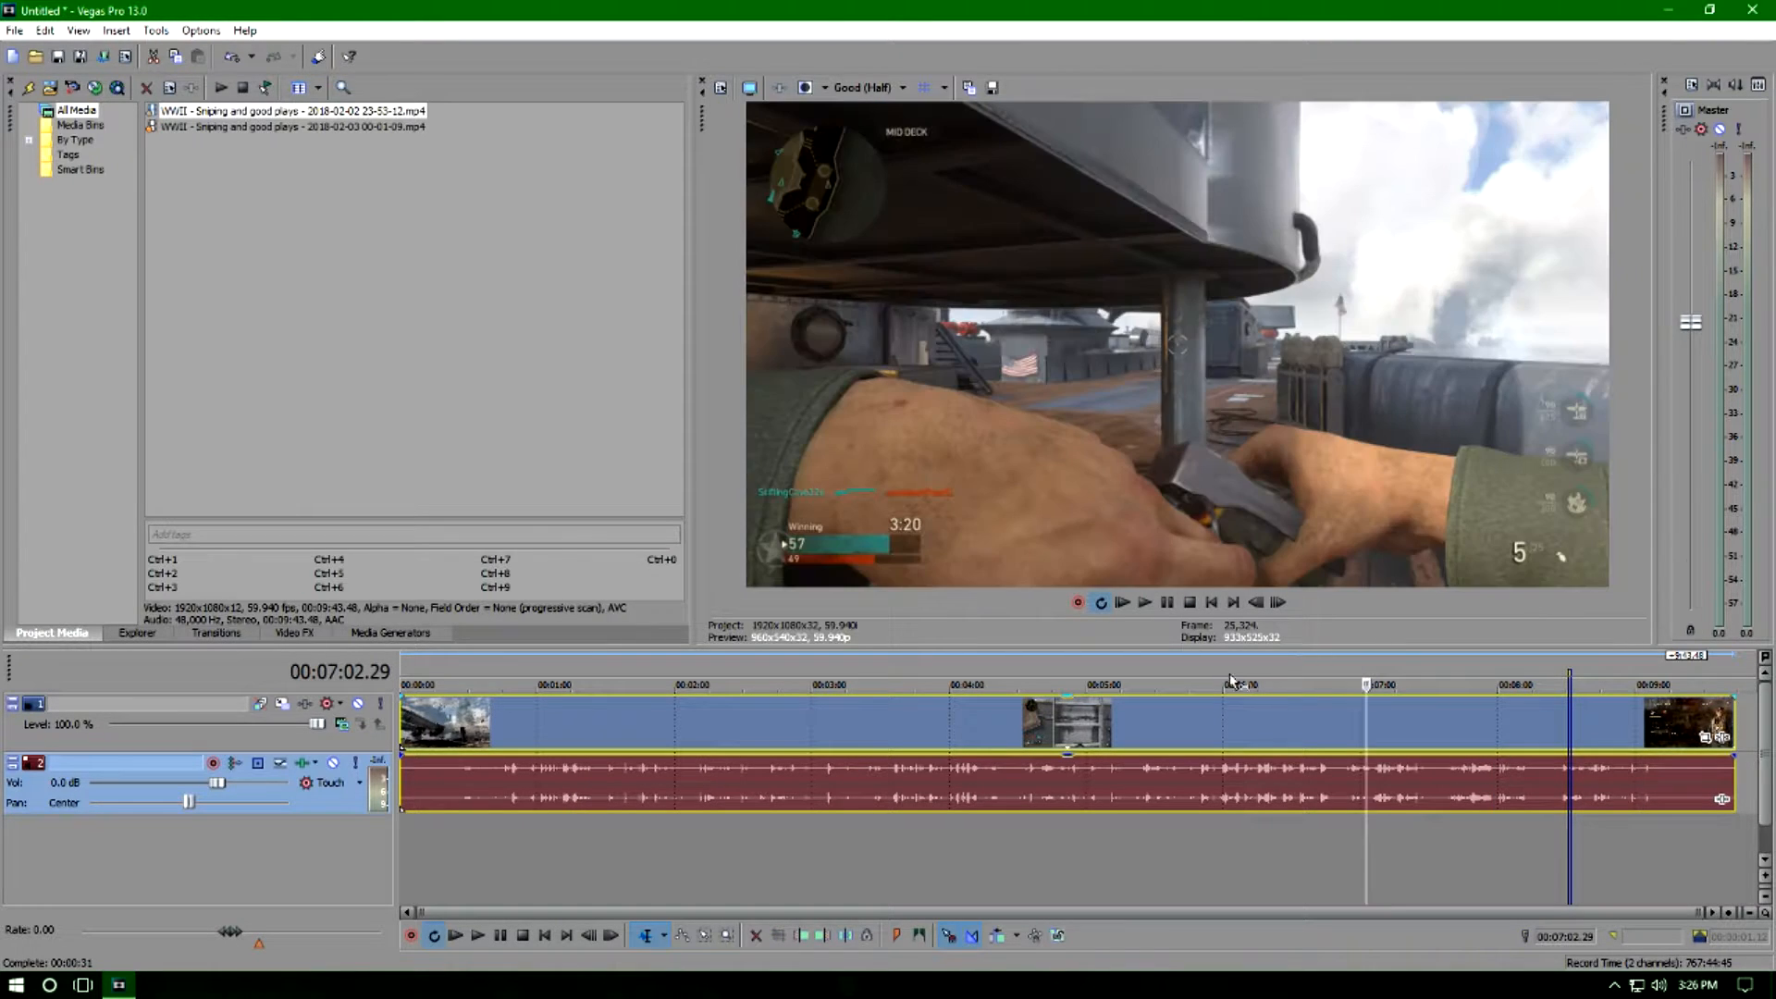
Mark a loop region from about 00:04:15 to 00:05:56 on the timeline and briefly play it back, then pause.
{"action": "left_click_drag", "start_coordinate": [1215, 676], "coordinate": [983, 674]}
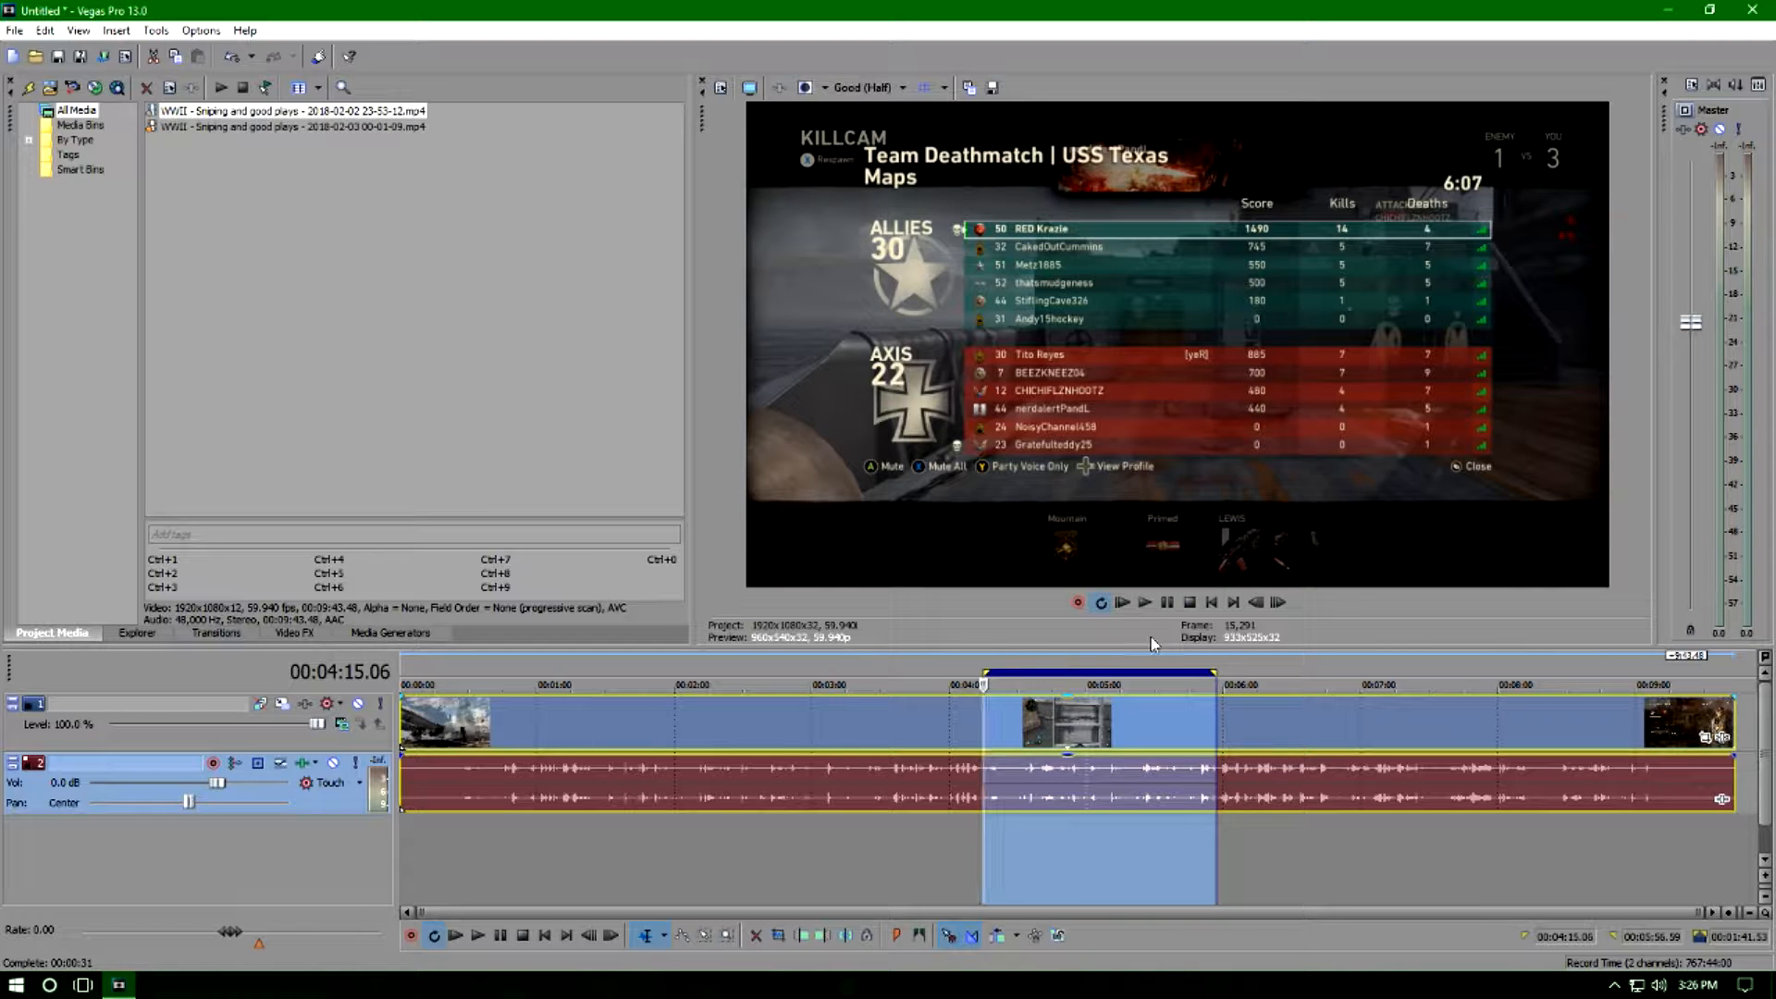
{"action": "left_click", "coordinate": [1145, 603]}
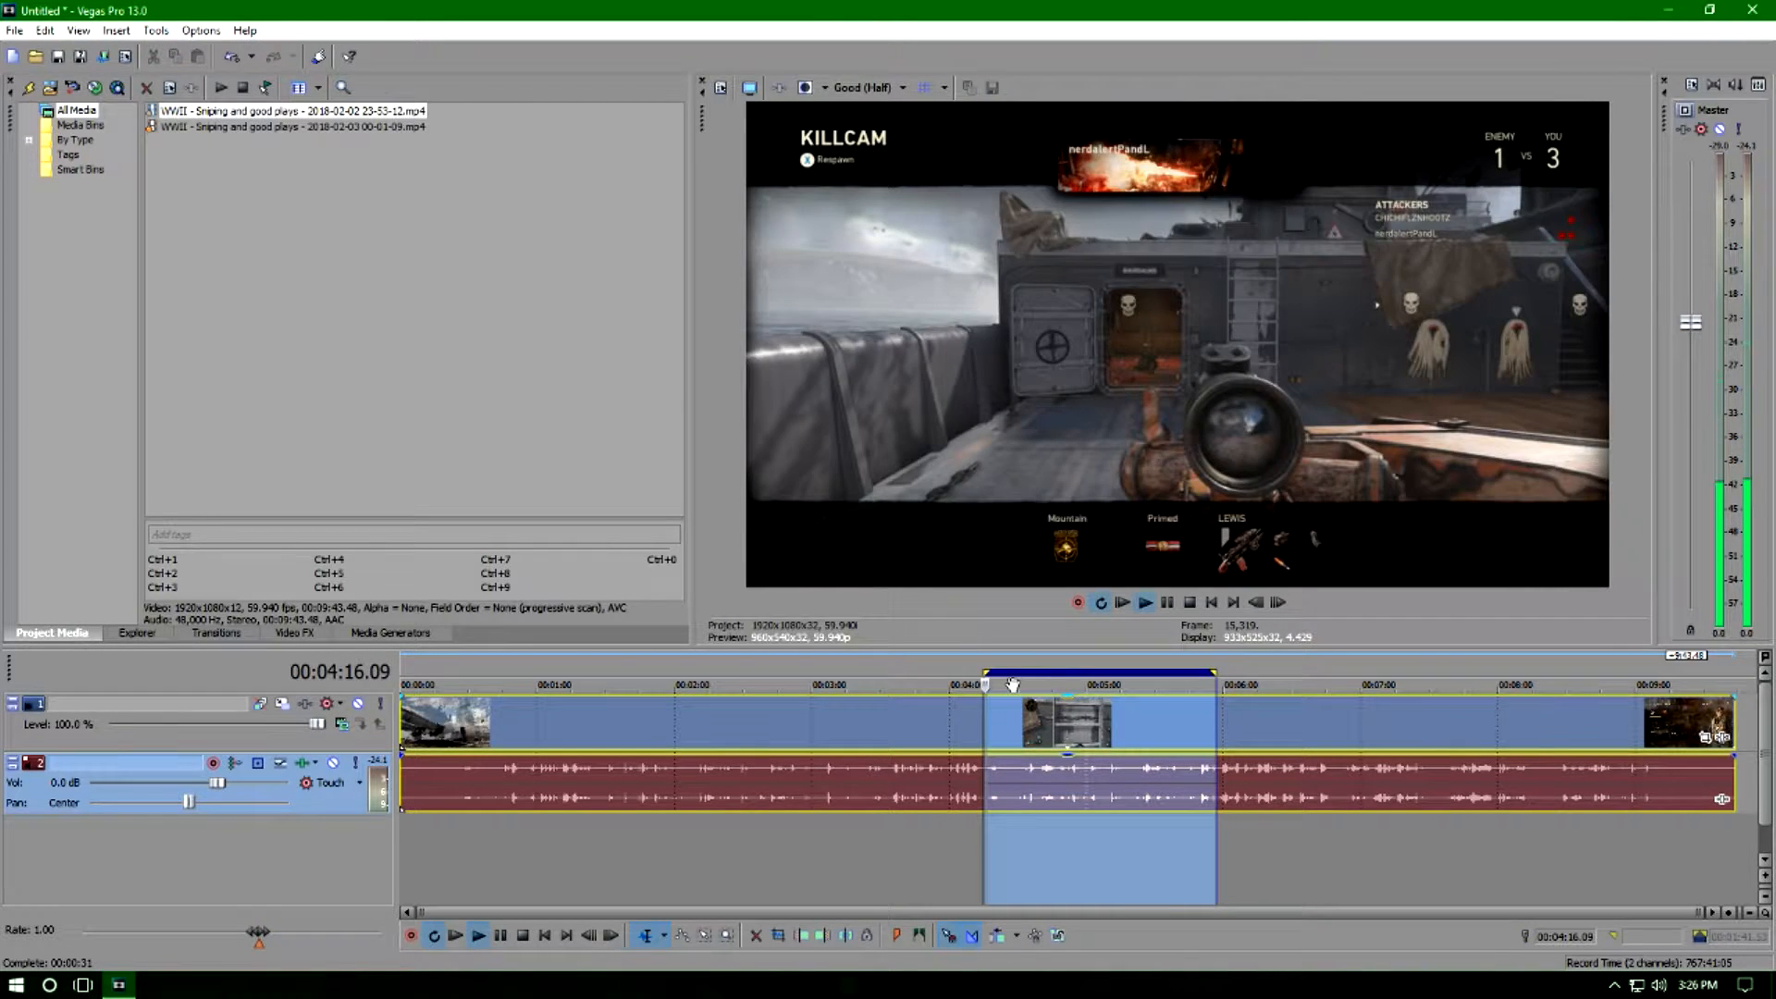
{"action": "left_click", "coordinate": [1167, 604]}
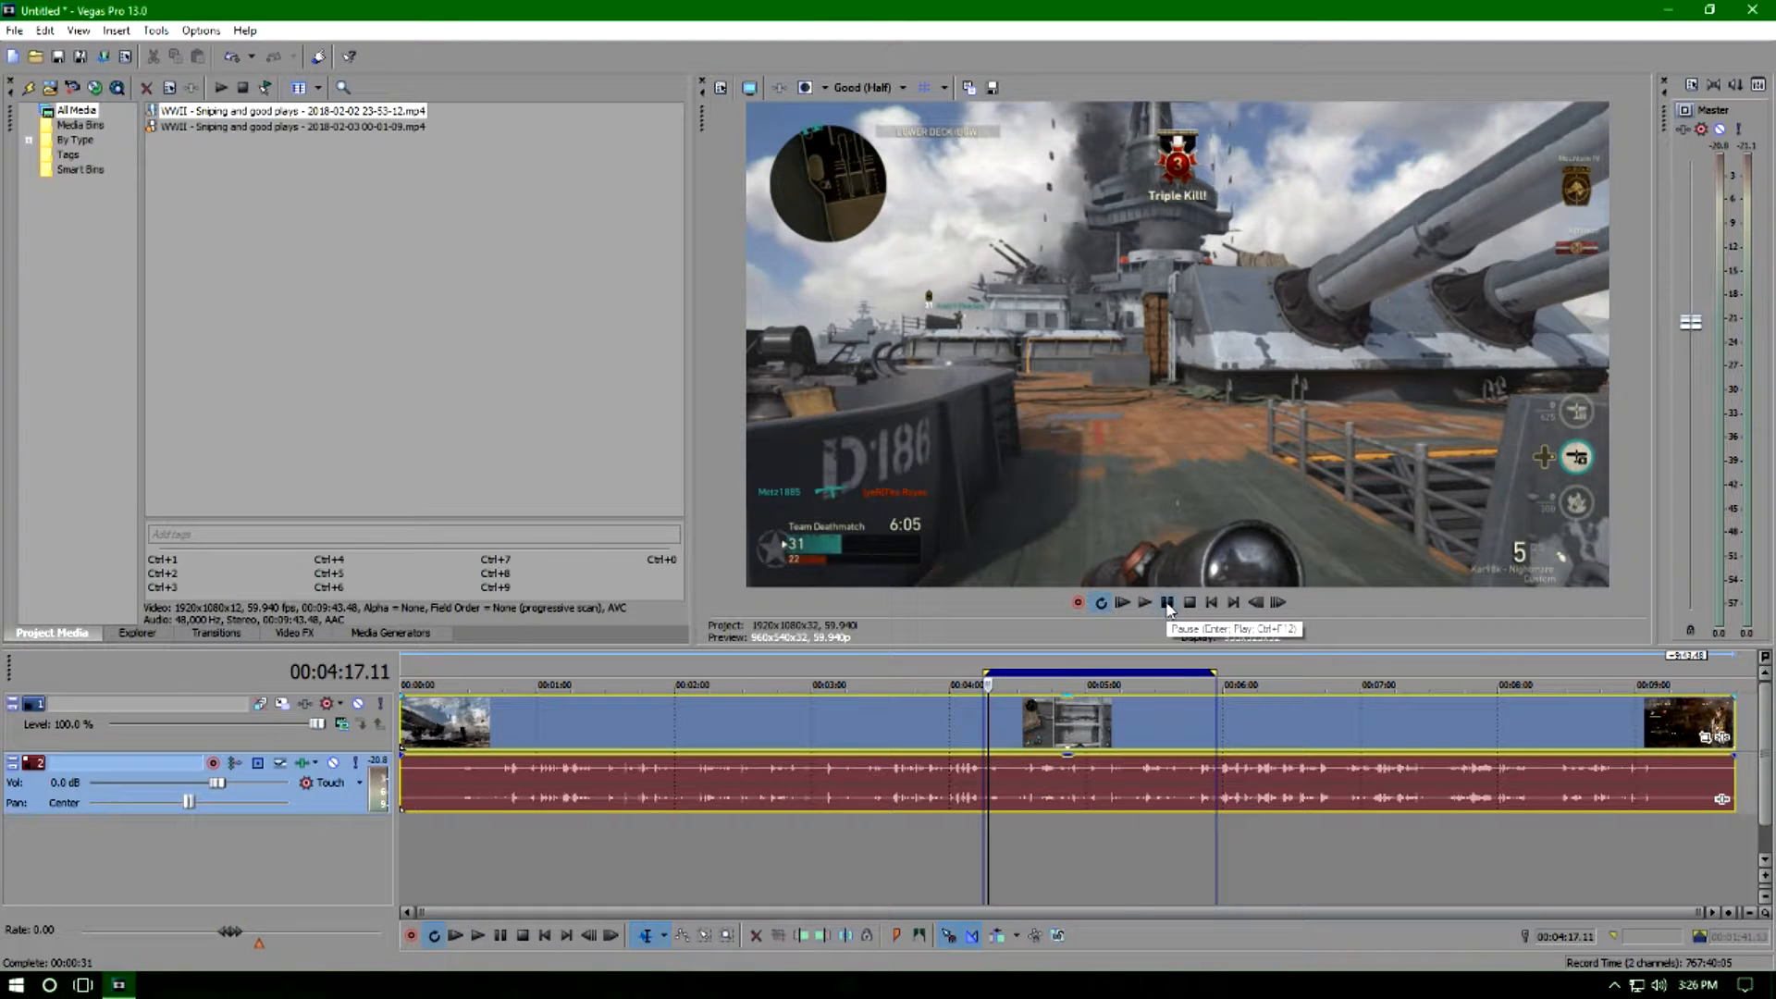
Set the video preview quality to Preview (Half).
{"action": "left_click", "coordinate": [902, 88]}
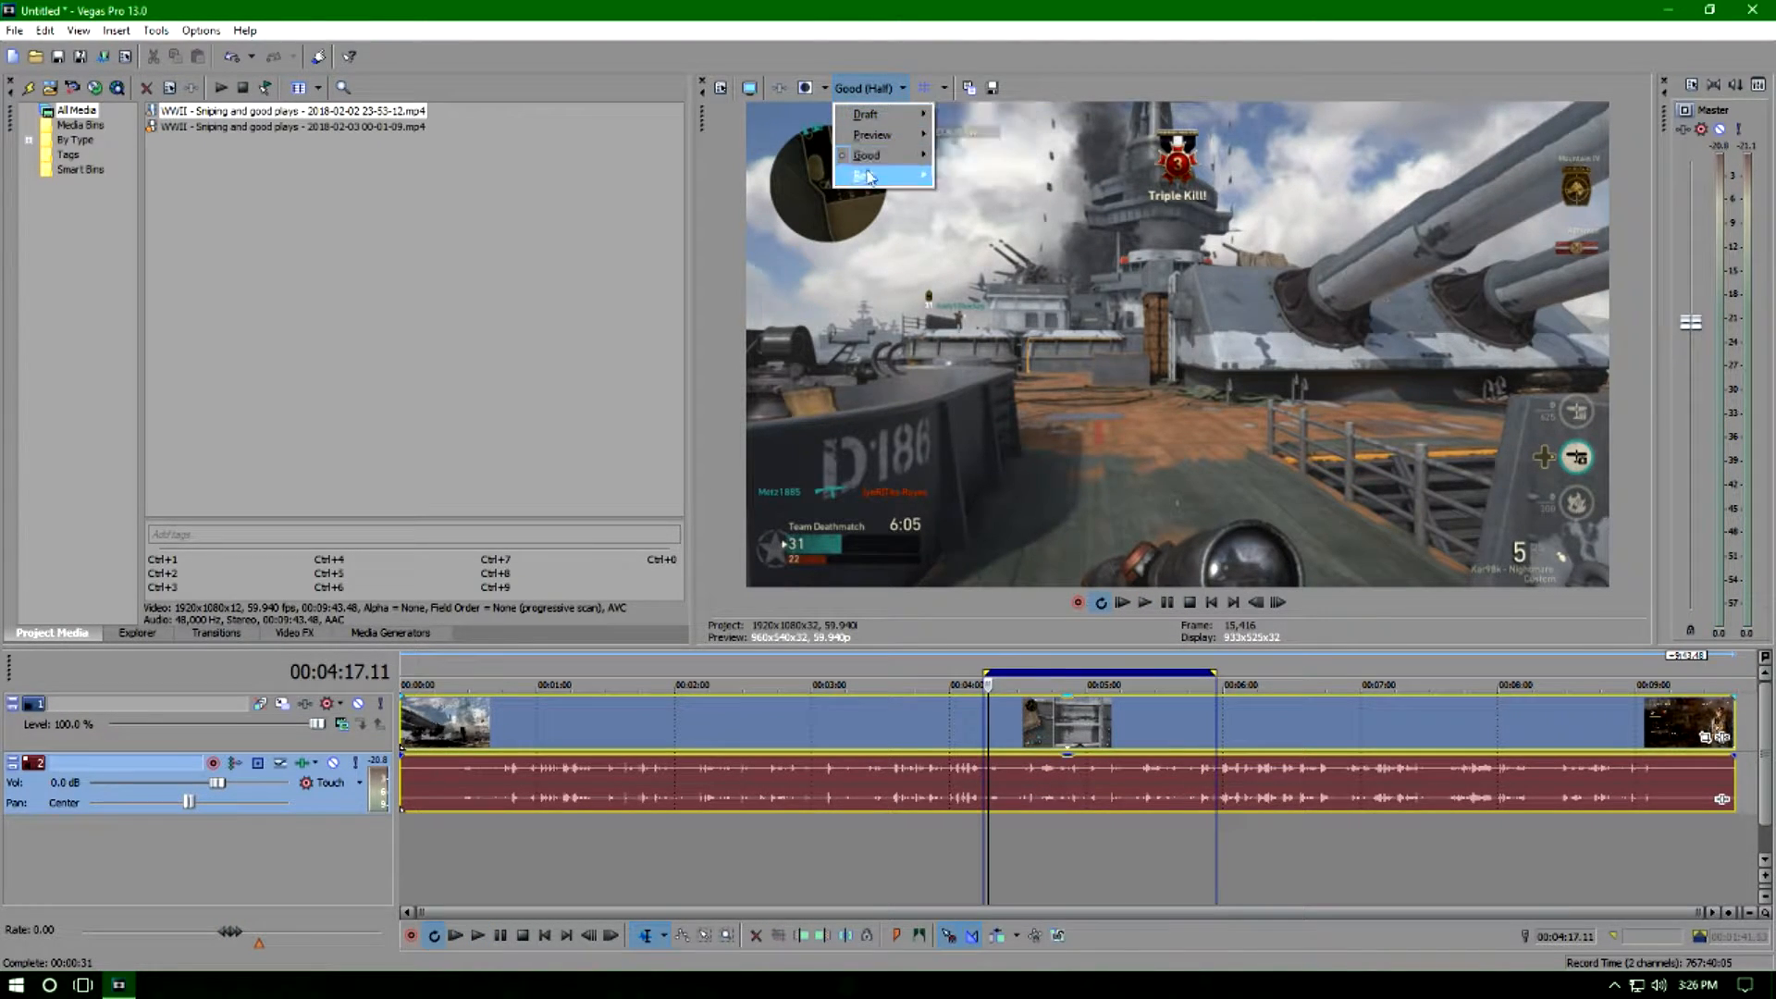
{"action": "mouse_move", "coordinate": [872, 135]}
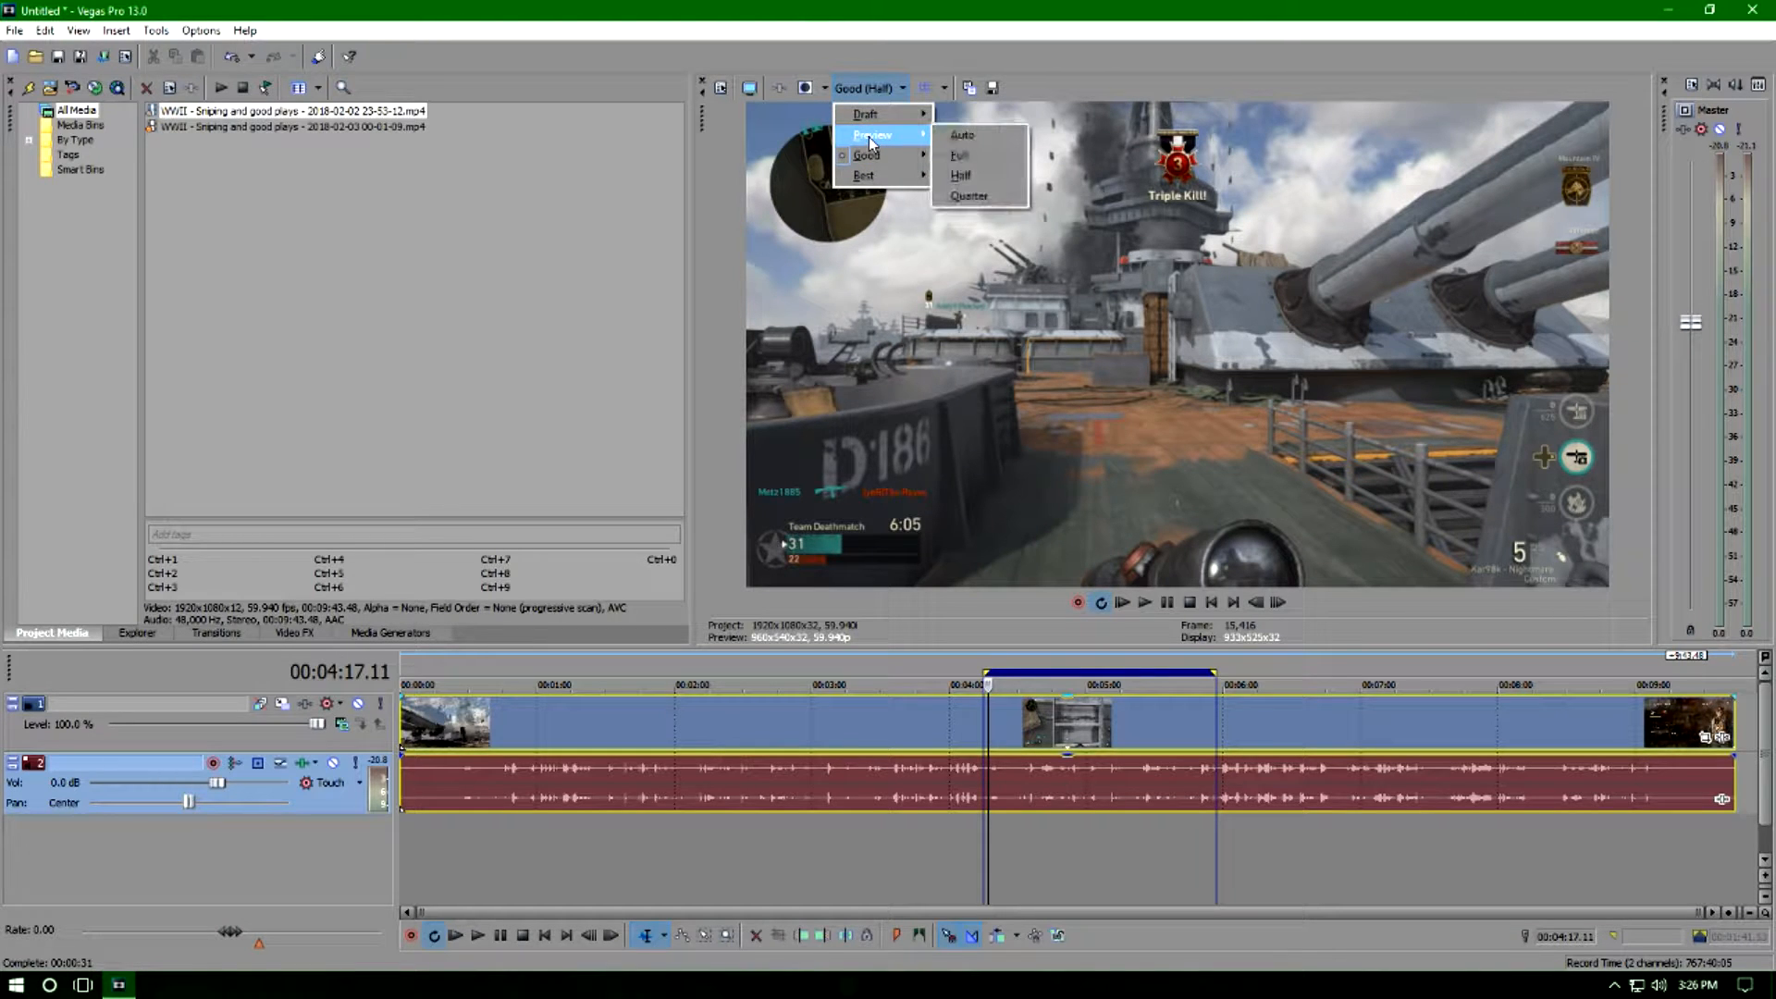
{"action": "left_click", "coordinate": [962, 177]}
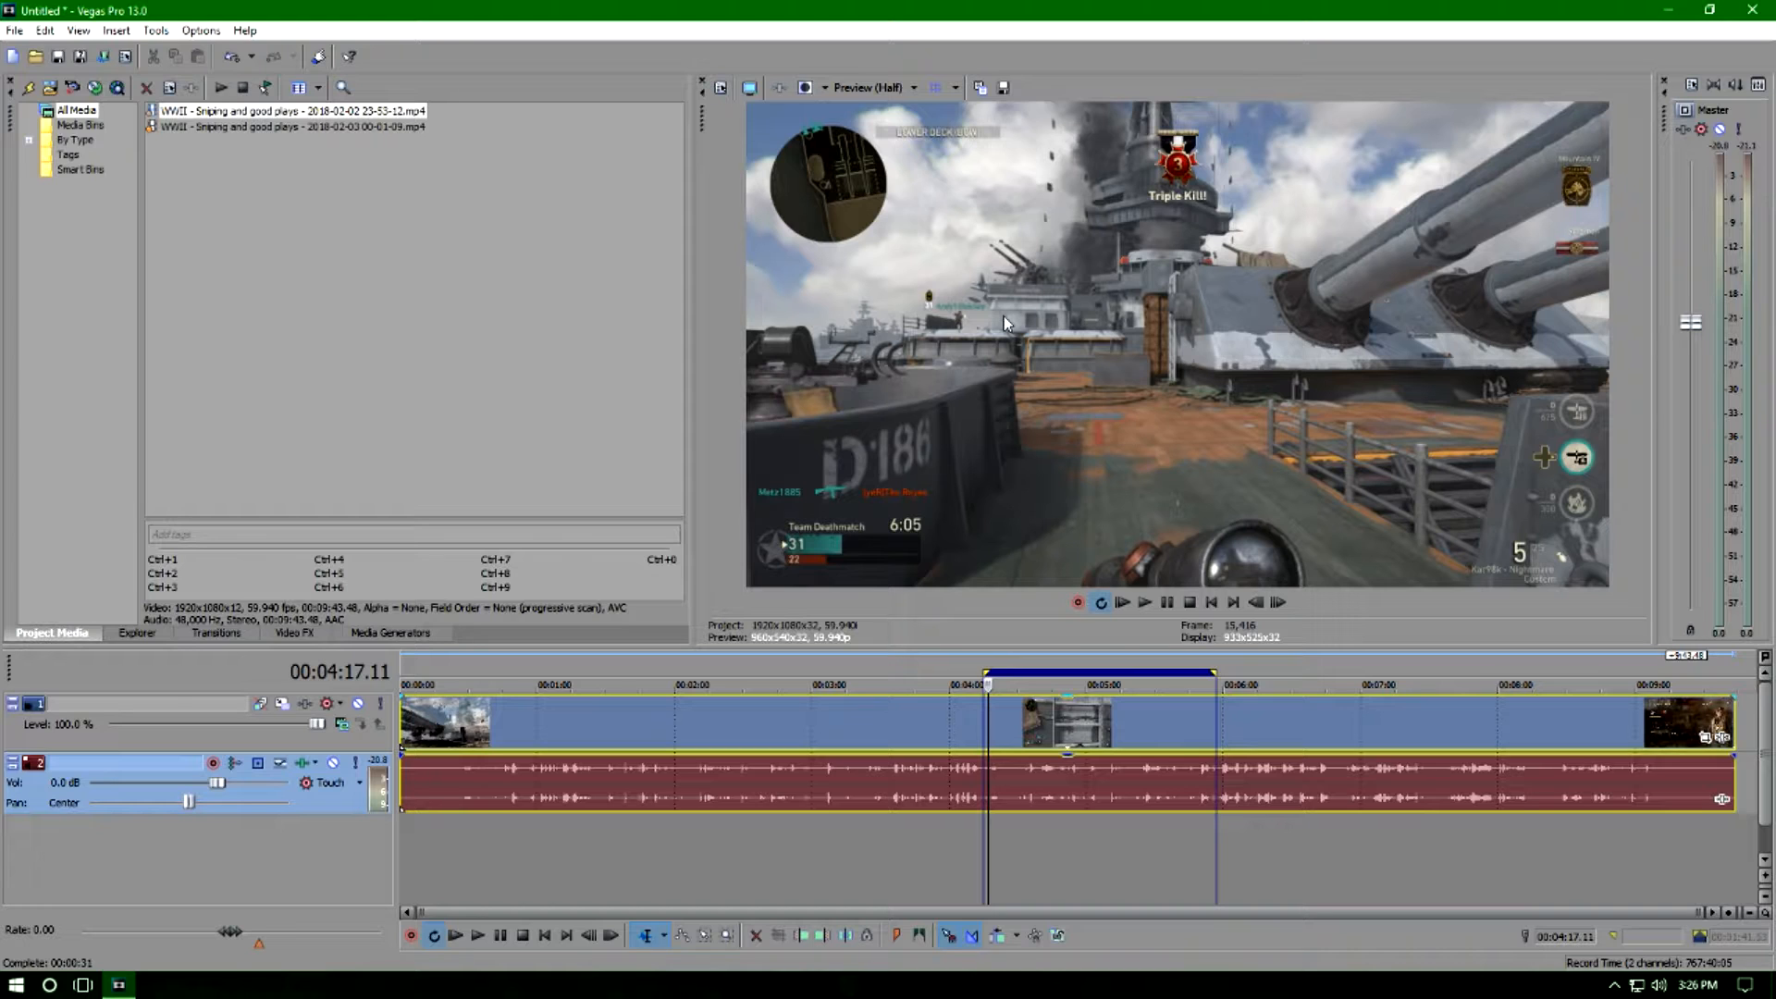
Briefly play the project from its start, pause it, and advance the preview several frames one at a time.
{"action": "left_click", "coordinate": [1120, 604]}
{"action": "left_click", "coordinate": [1171, 604]}
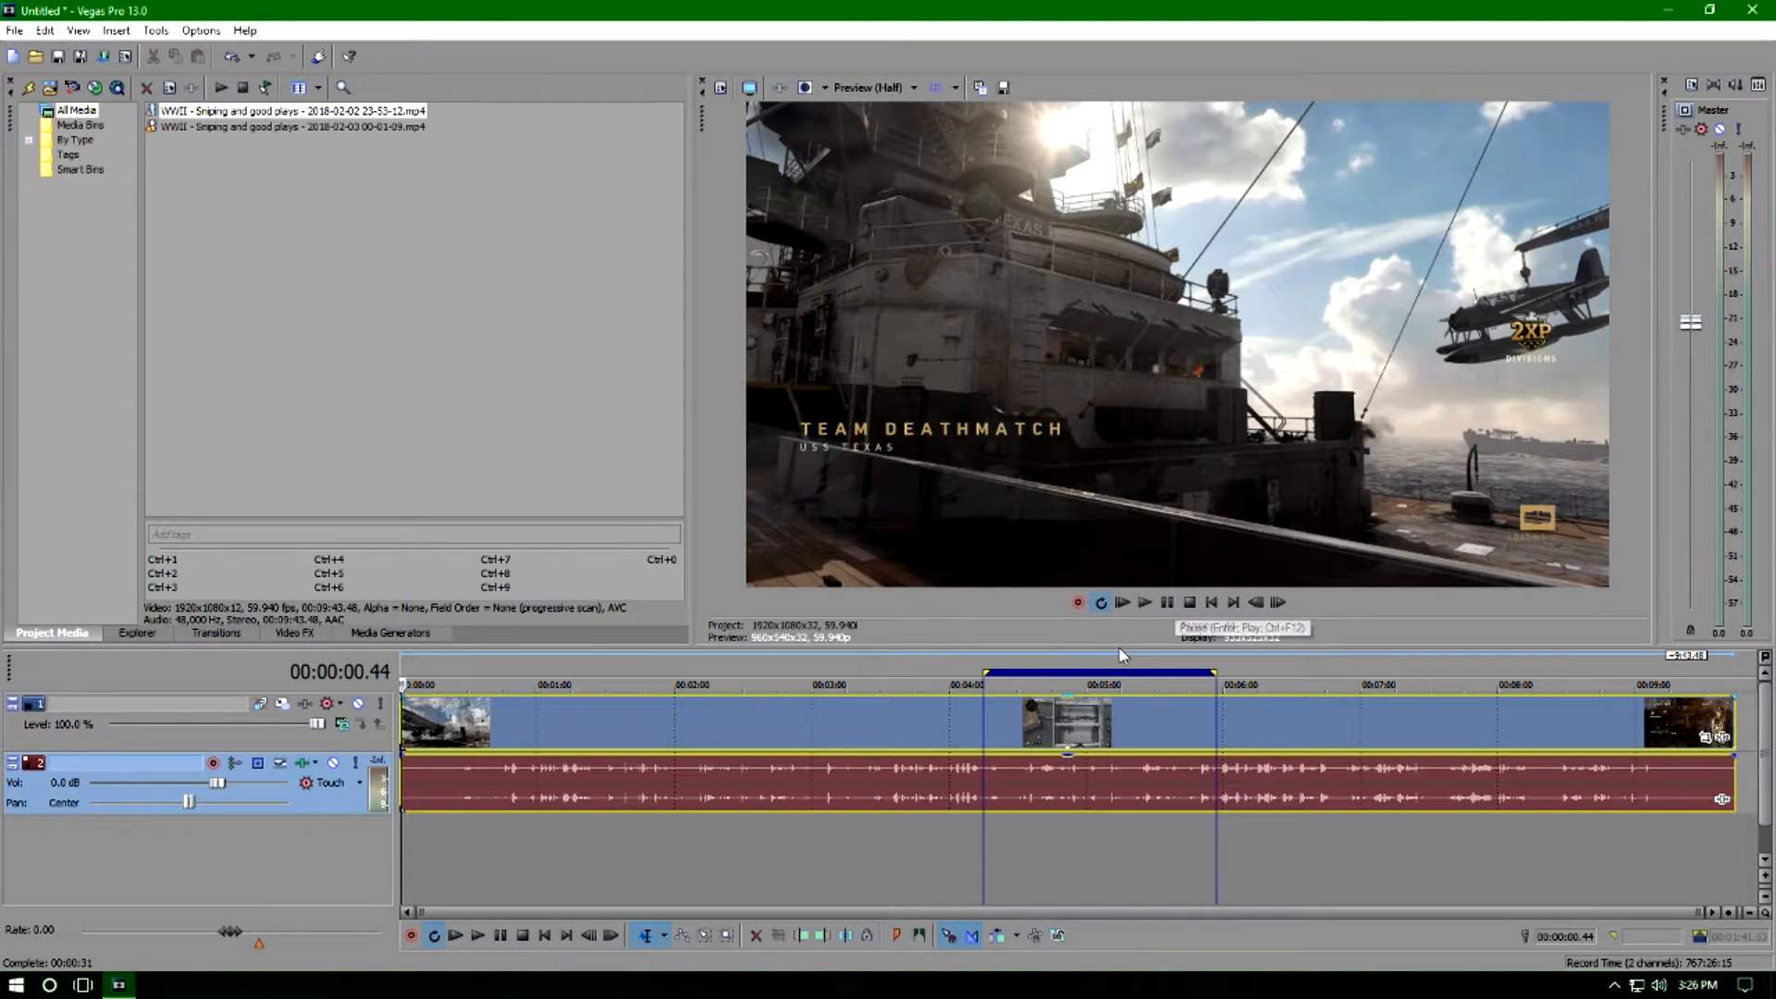
{"action": "left_click", "coordinate": [1277, 603]}
{"action": "left_click", "coordinate": [1277, 603]}
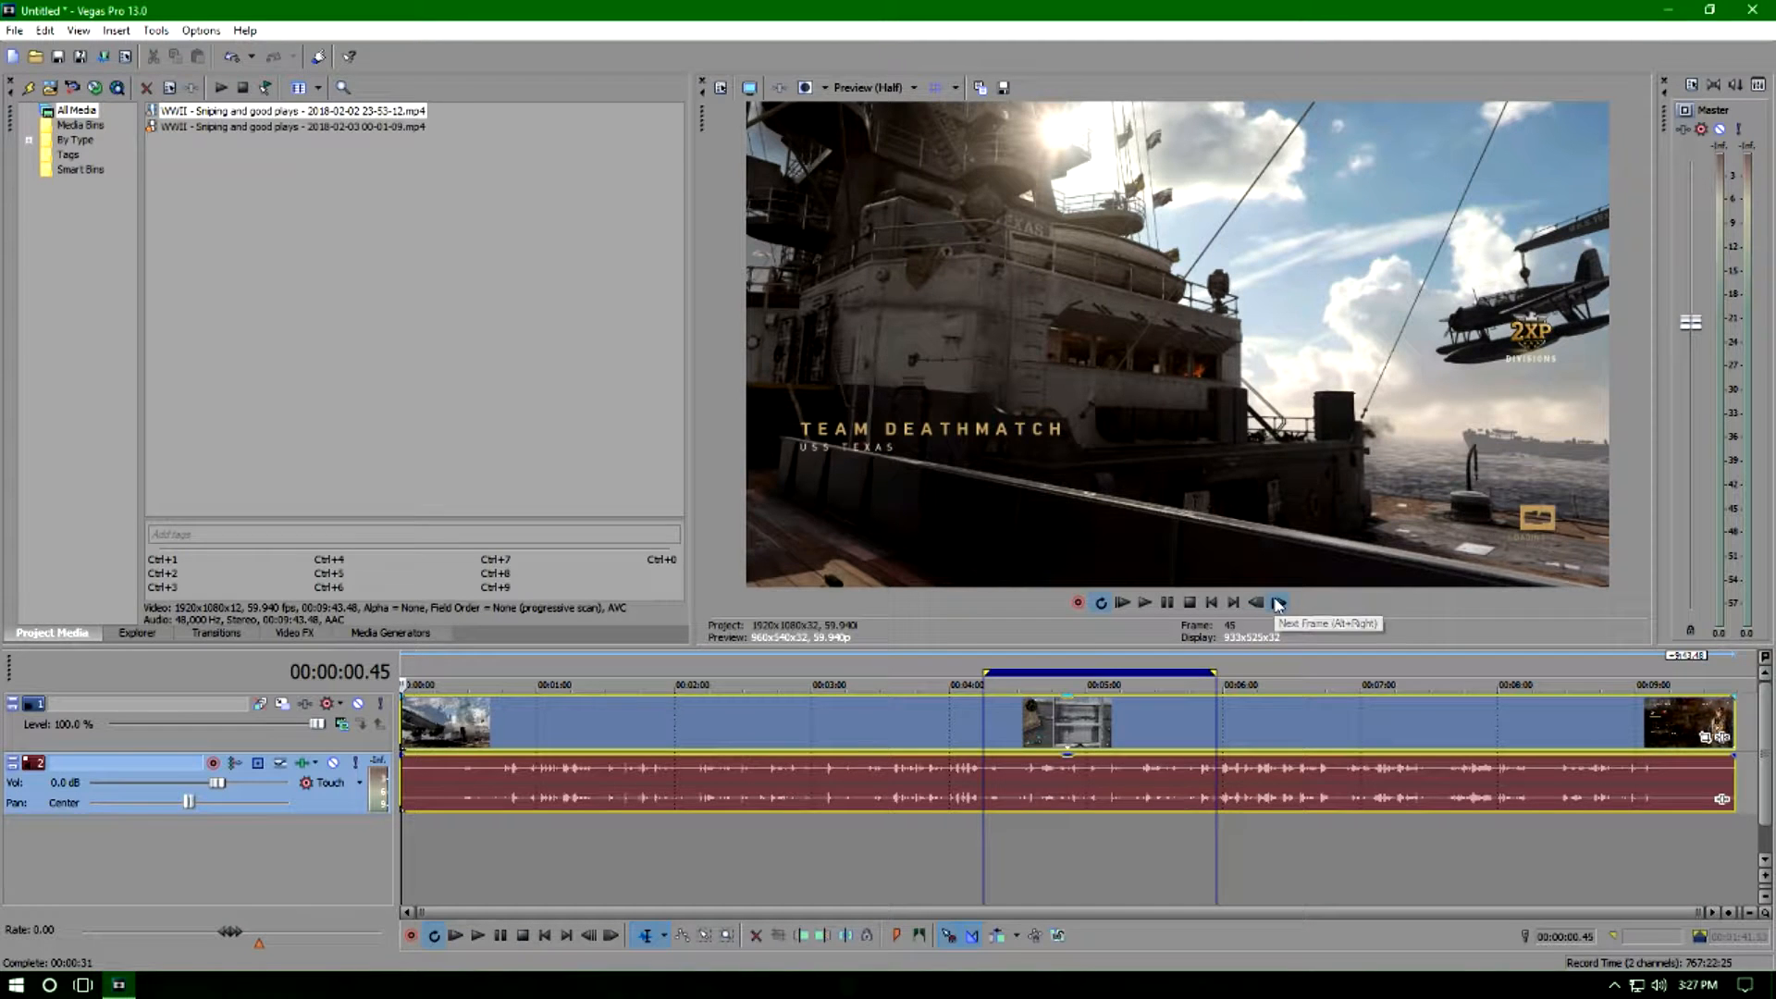
{"action": "left_click", "coordinate": [1277, 603]}
{"action": "left_click", "coordinate": [1278, 603]}
{"action": "left_click", "coordinate": [1279, 603]}
{"action": "left_click", "coordinate": [1278, 604]}
{"action": "left_click", "coordinate": [1278, 603]}
{"action": "left_click", "coordinate": [1278, 604]}
{"action": "left_click", "coordinate": [1278, 604]}
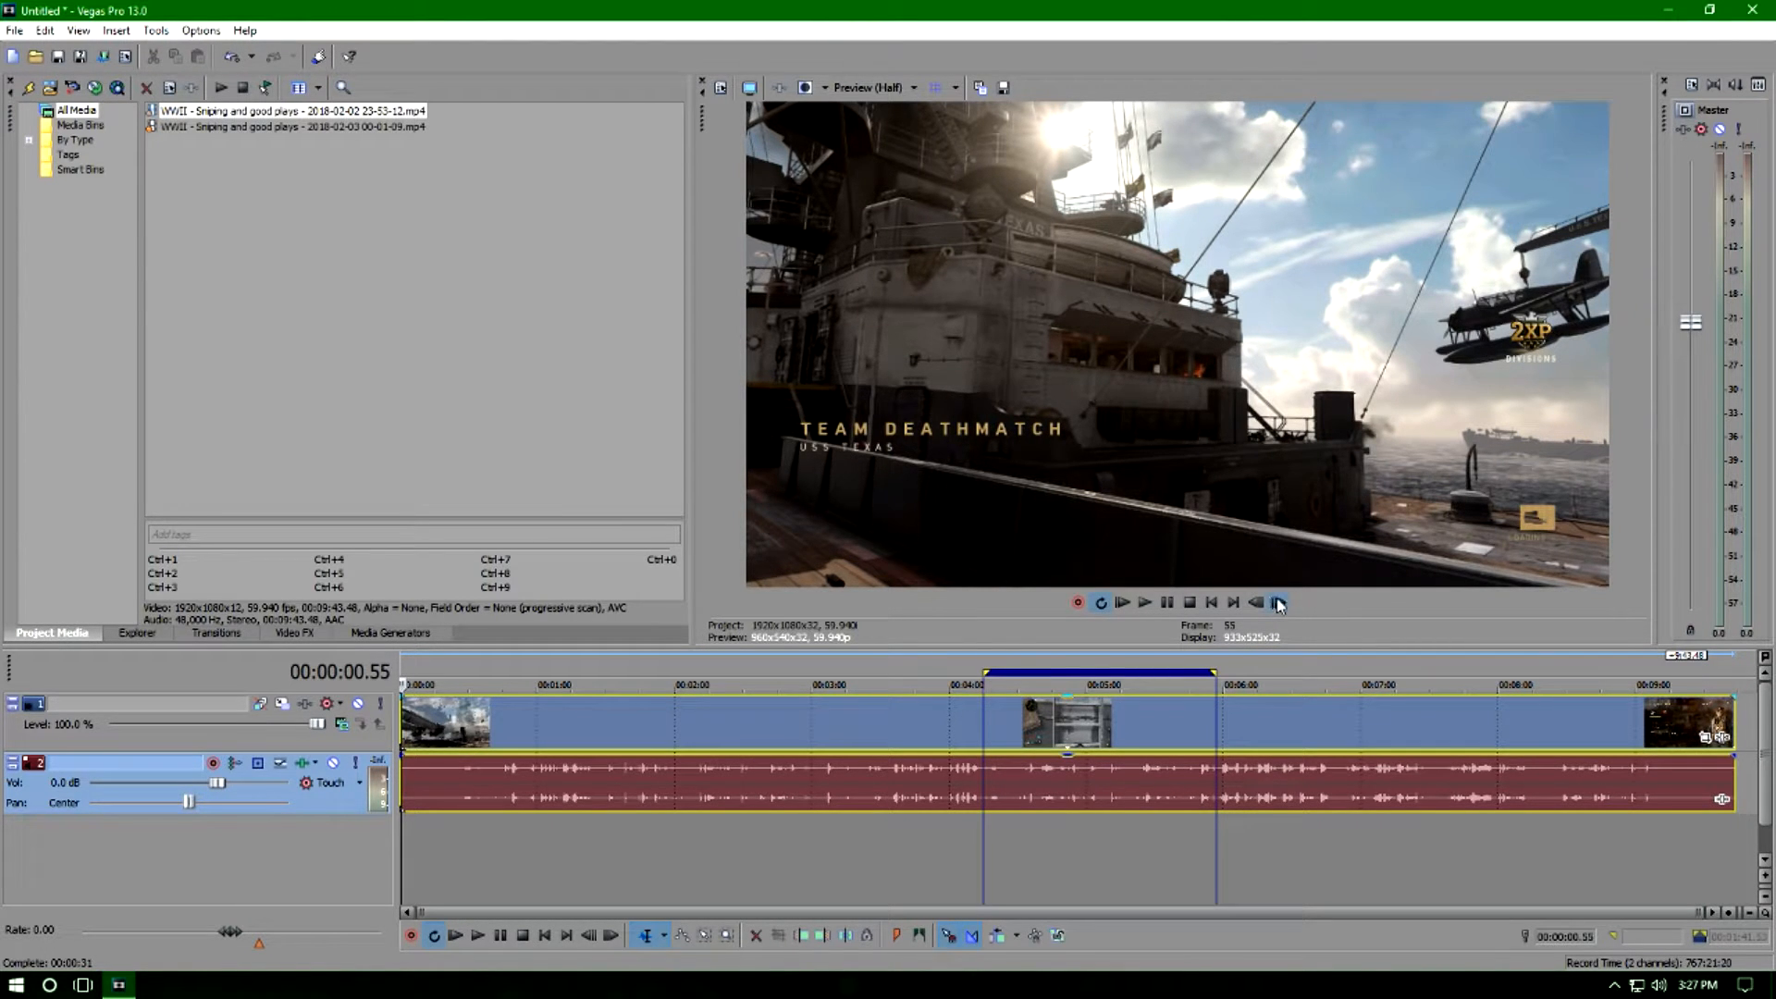
{"action": "left_click", "coordinate": [1277, 604]}
Step the preview back frame by frame to 00:00:00.43.
{"action": "left_click", "coordinate": [1256, 606]}
{"action": "left_click", "coordinate": [1255, 606]}
{"action": "left_click", "coordinate": [1255, 606]}
{"action": "left_click", "coordinate": [1255, 606]}
{"action": "left_click", "coordinate": [1255, 606]}
{"action": "left_click", "coordinate": [1255, 606]}
{"action": "left_click", "coordinate": [1255, 605]}
{"action": "left_click", "coordinate": [1255, 606]}
{"action": "left_click", "coordinate": [1255, 605]}
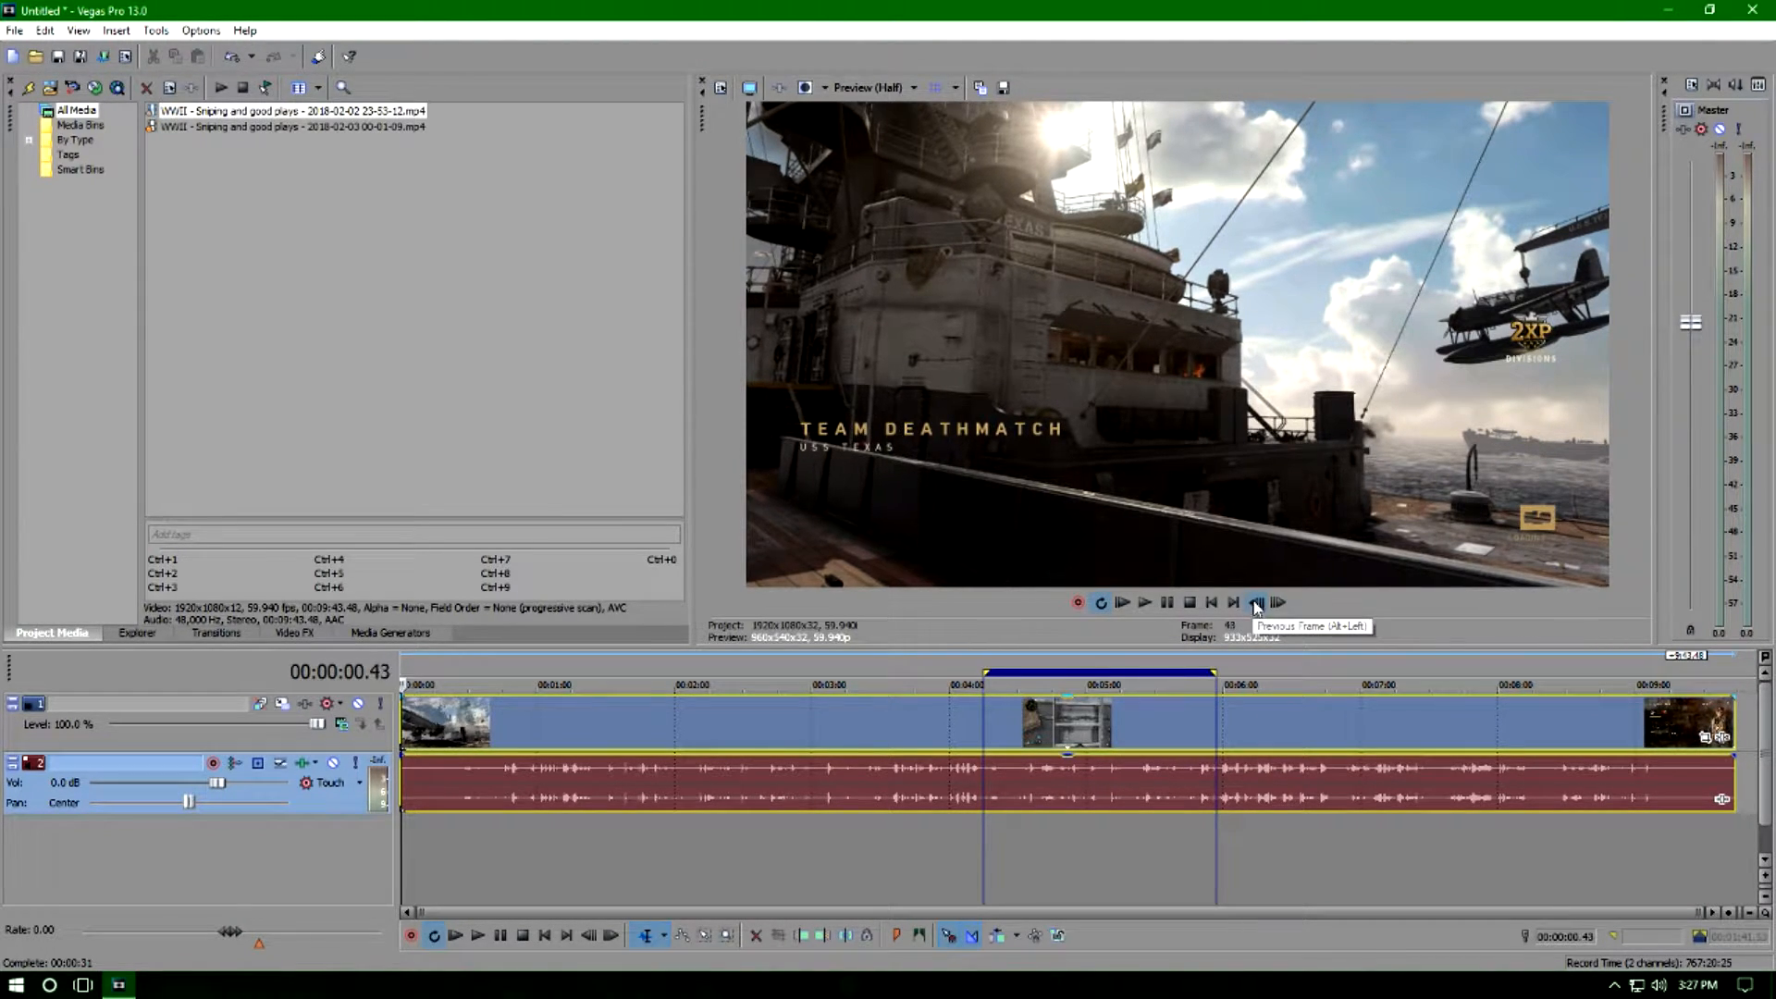
{"action": "left_click", "coordinate": [1255, 606]}
{"action": "left_click", "coordinate": [1255, 606]}
{"action": "left_click", "coordinate": [1255, 606]}
{"action": "left_click", "coordinate": [1255, 606]}
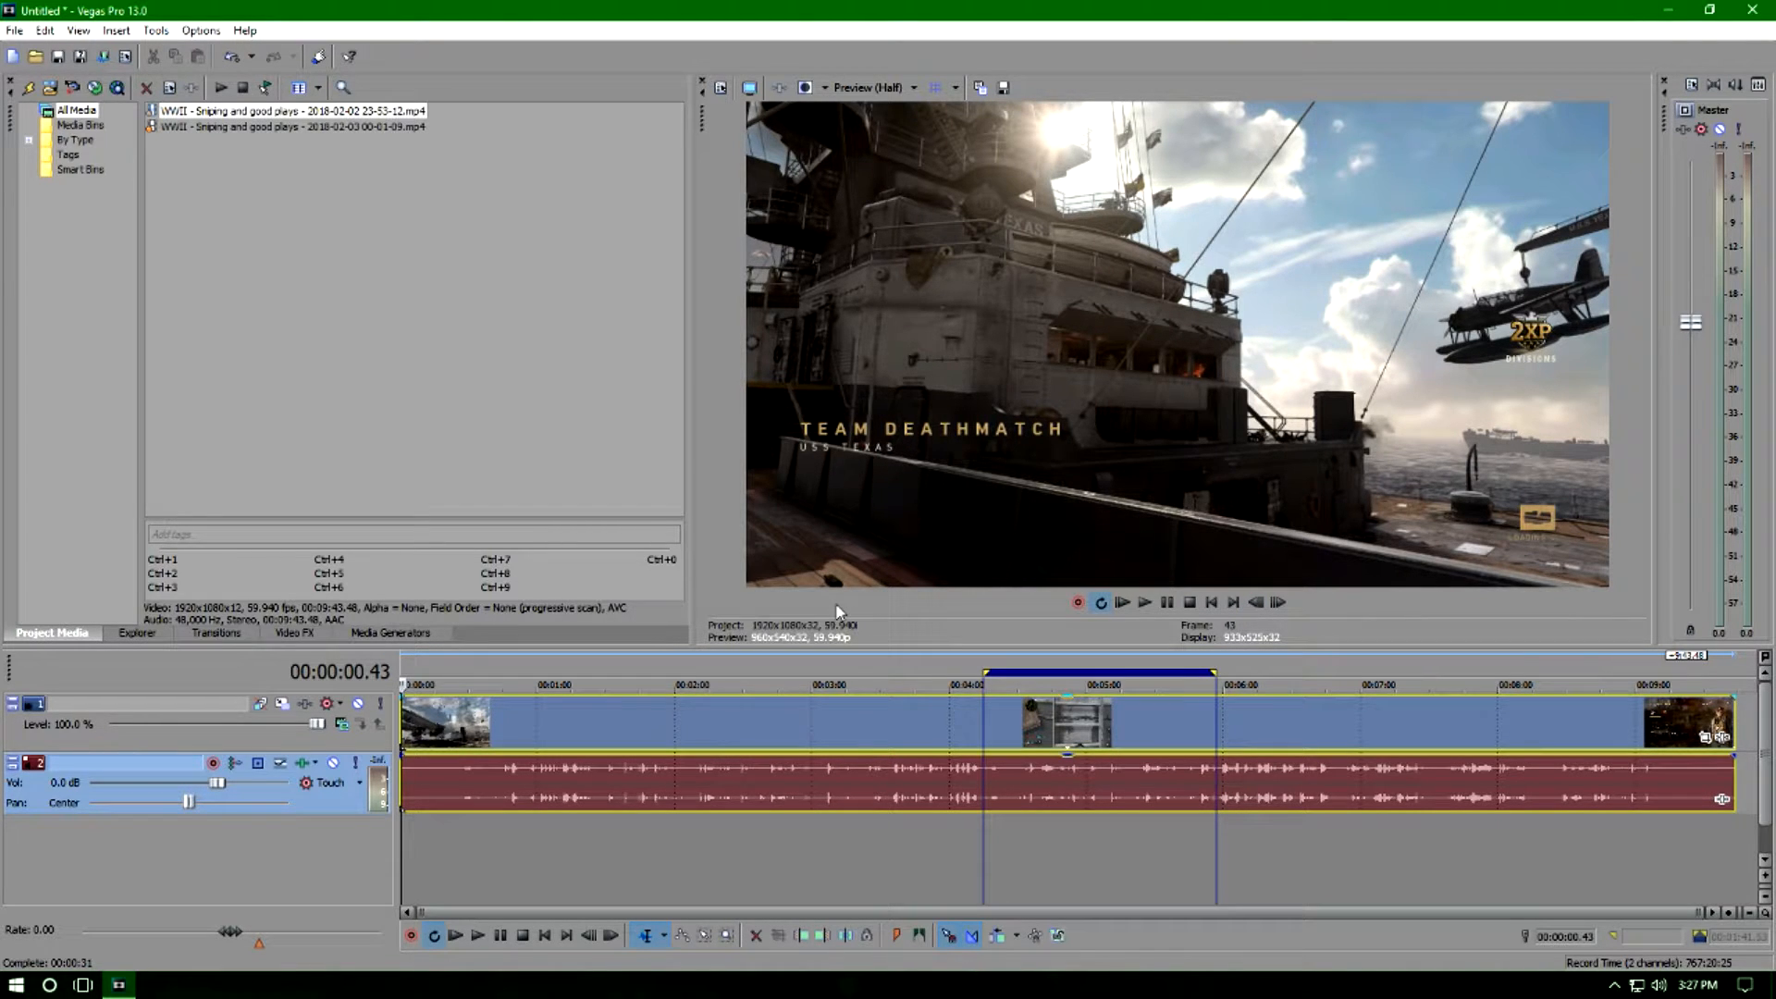
Split the timeline clip at 00:01:08.31, advancing frame by frame to find the cut, and delete everything after the split.
{"action": "left_click", "coordinate": [507, 712]}
{"action": "left_click", "coordinate": [529, 710]}
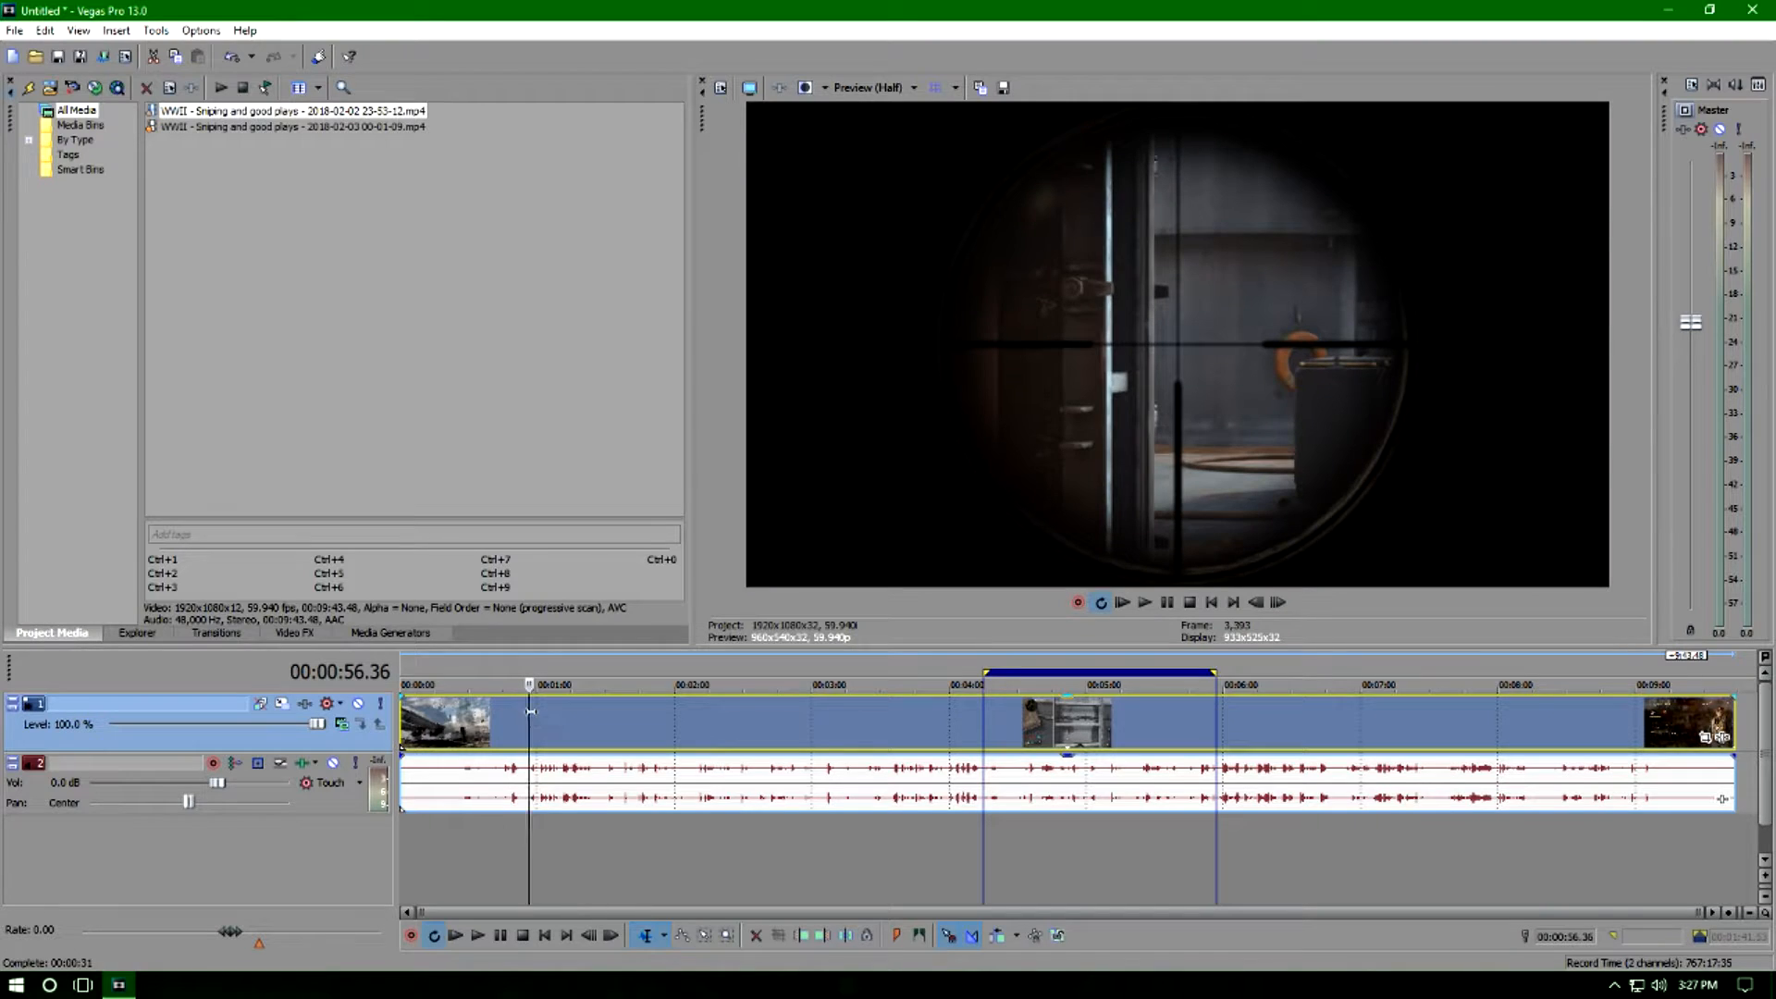
{"action": "left_click", "coordinate": [558, 718]}
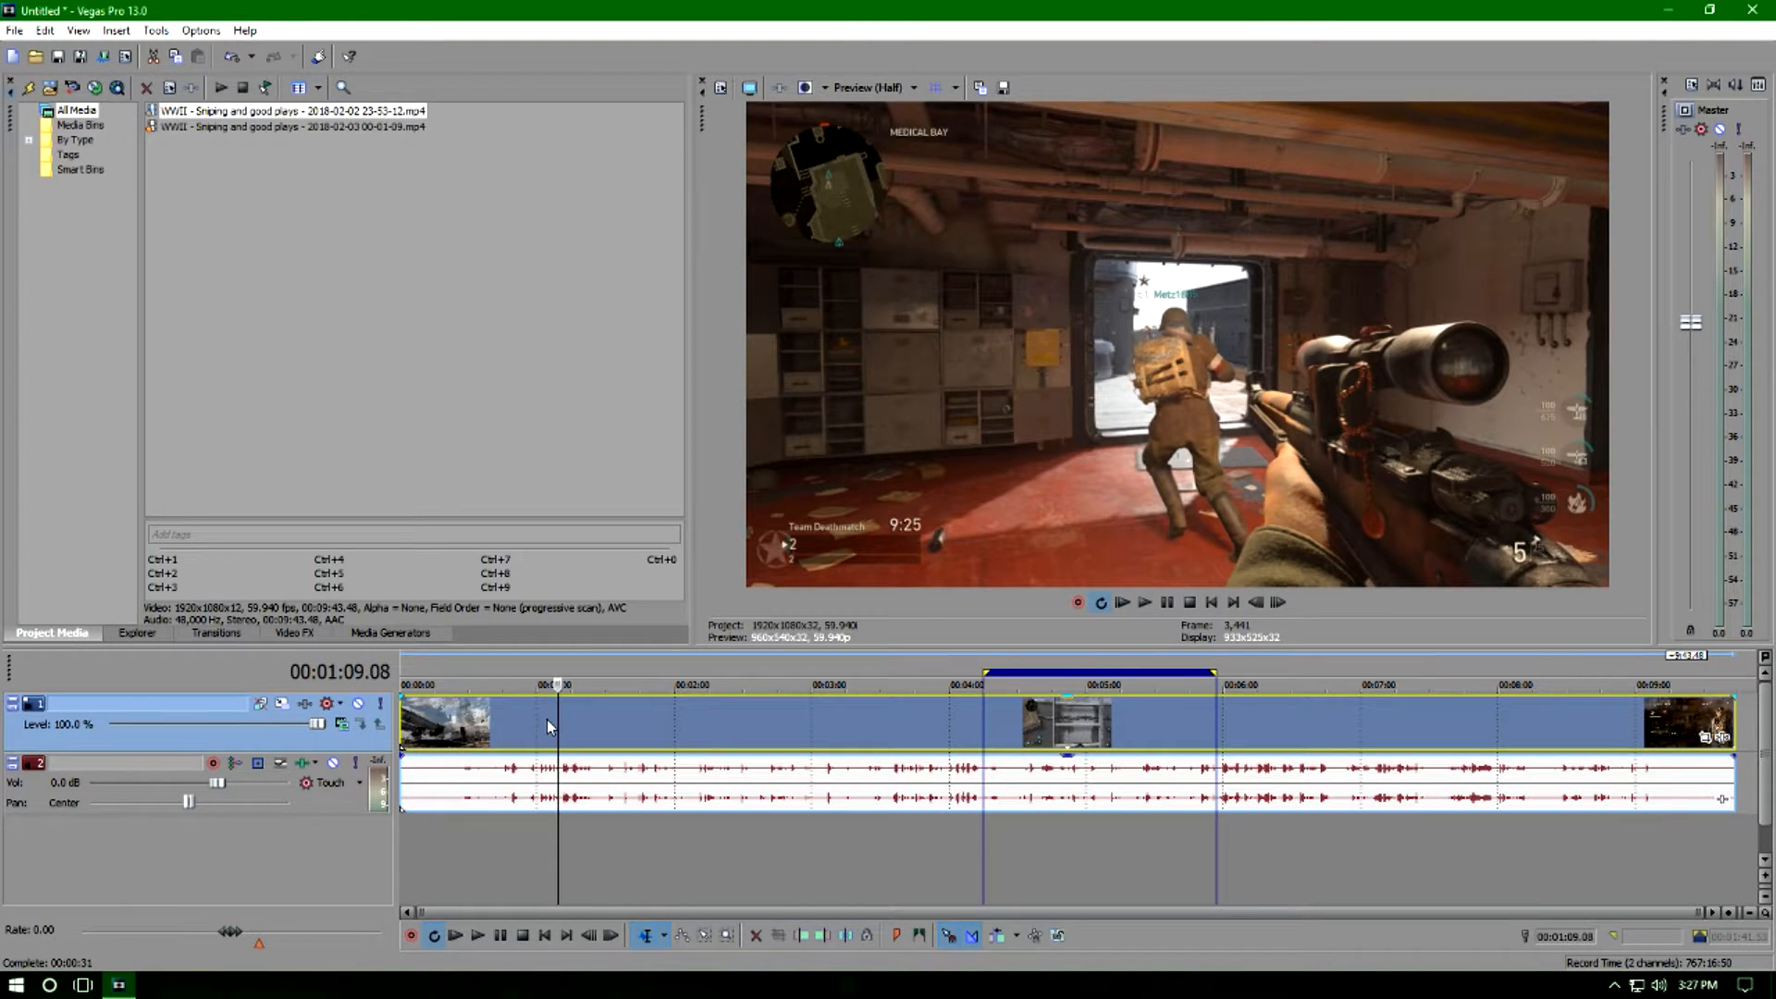
{"action": "left_click", "coordinate": [546, 720]}
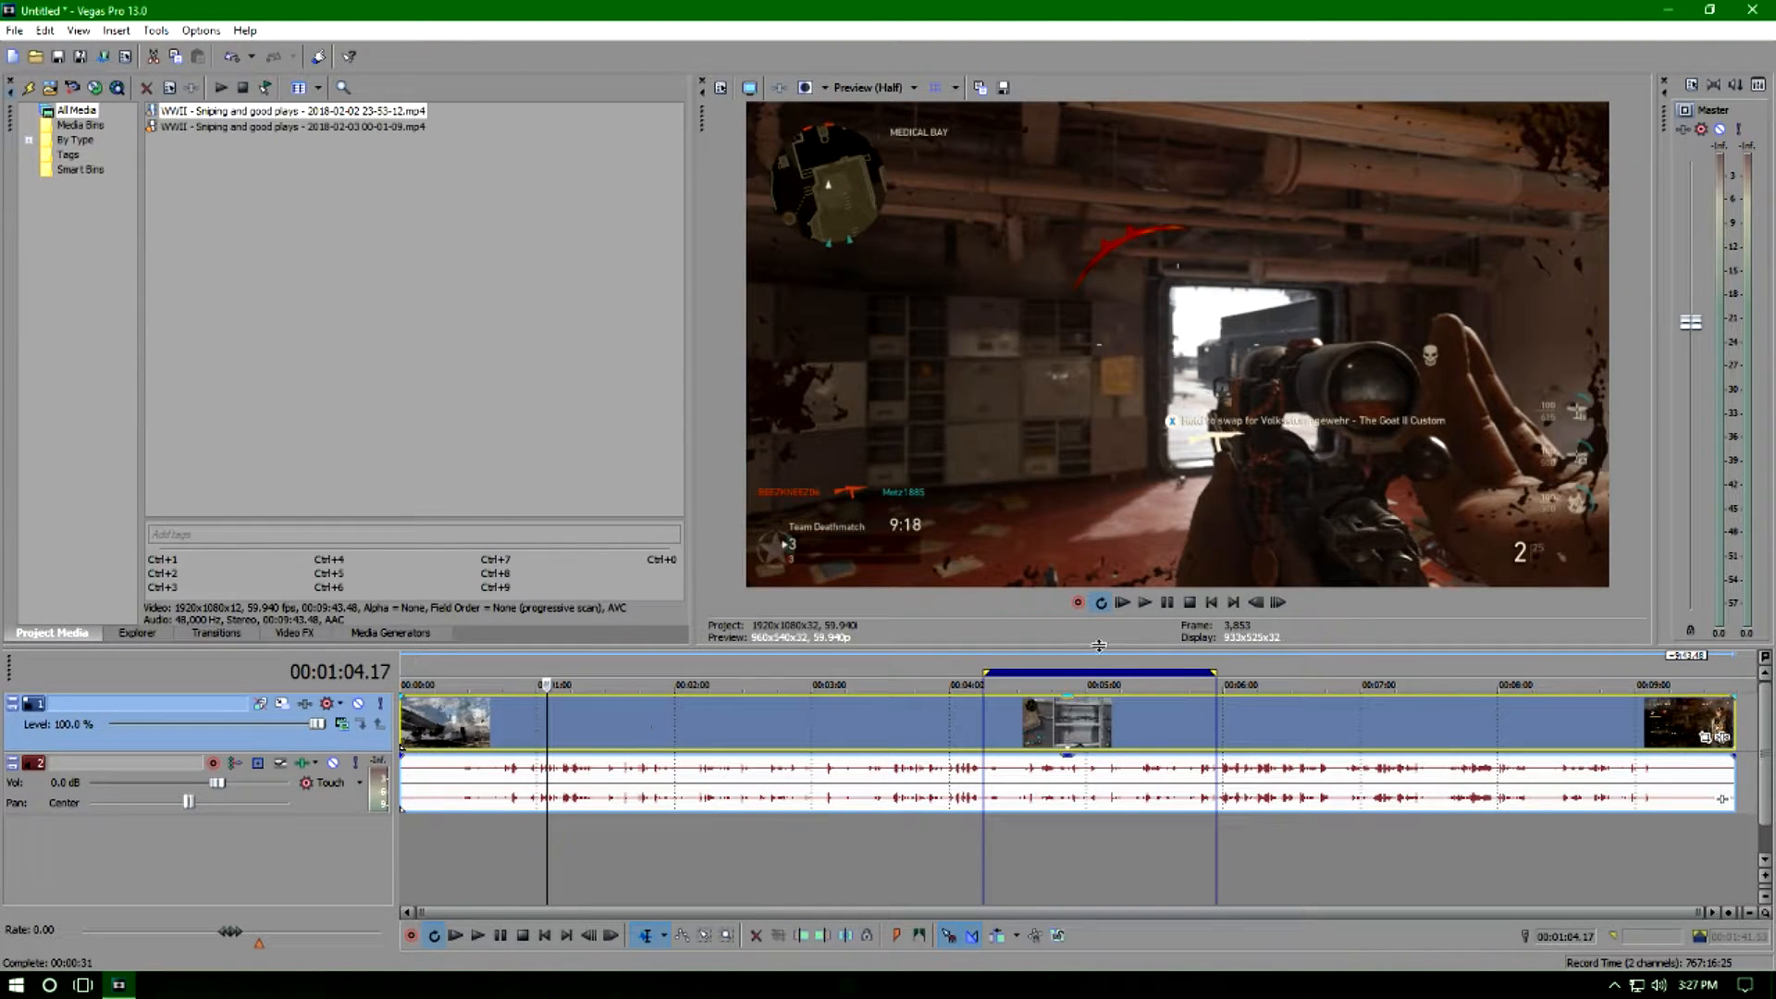
{"action": "left_click", "coordinate": [1277, 602]}
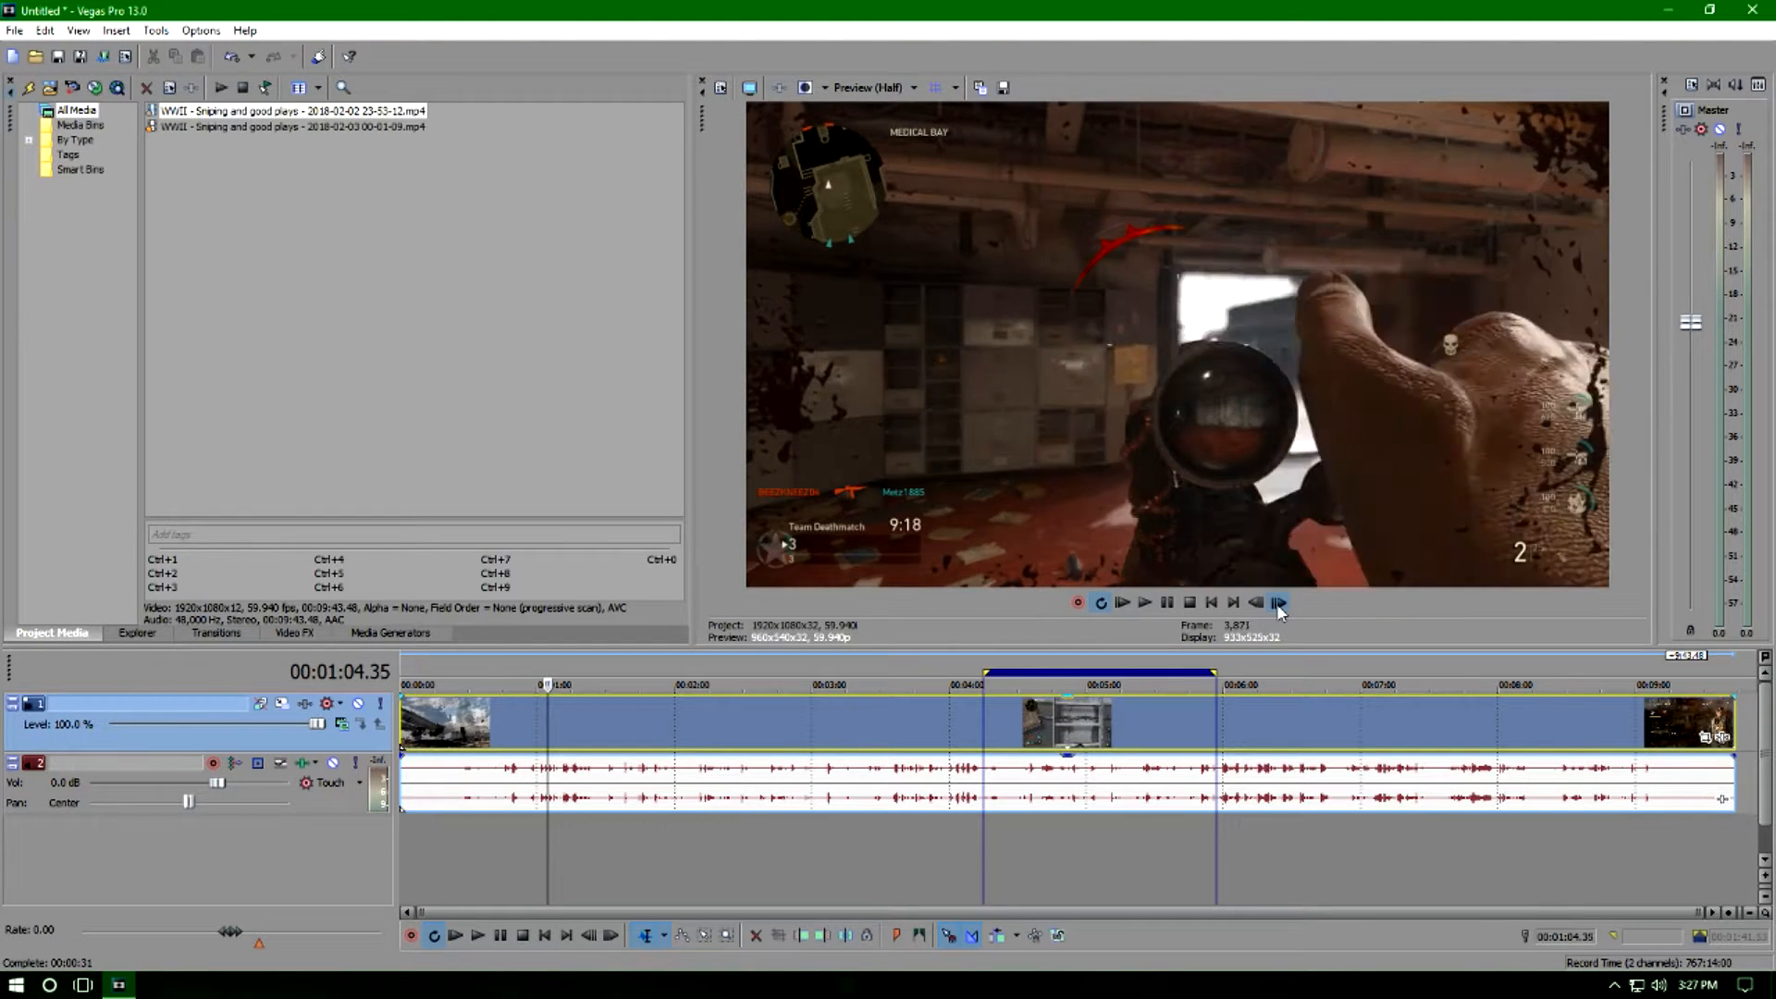
{"action": "left_click", "coordinate": [1277, 602]}
{"action": "left_click", "coordinate": [1278, 602]}
{"action": "left_click", "coordinate": [1278, 602]}
{"action": "left_click", "coordinate": [1277, 602]}
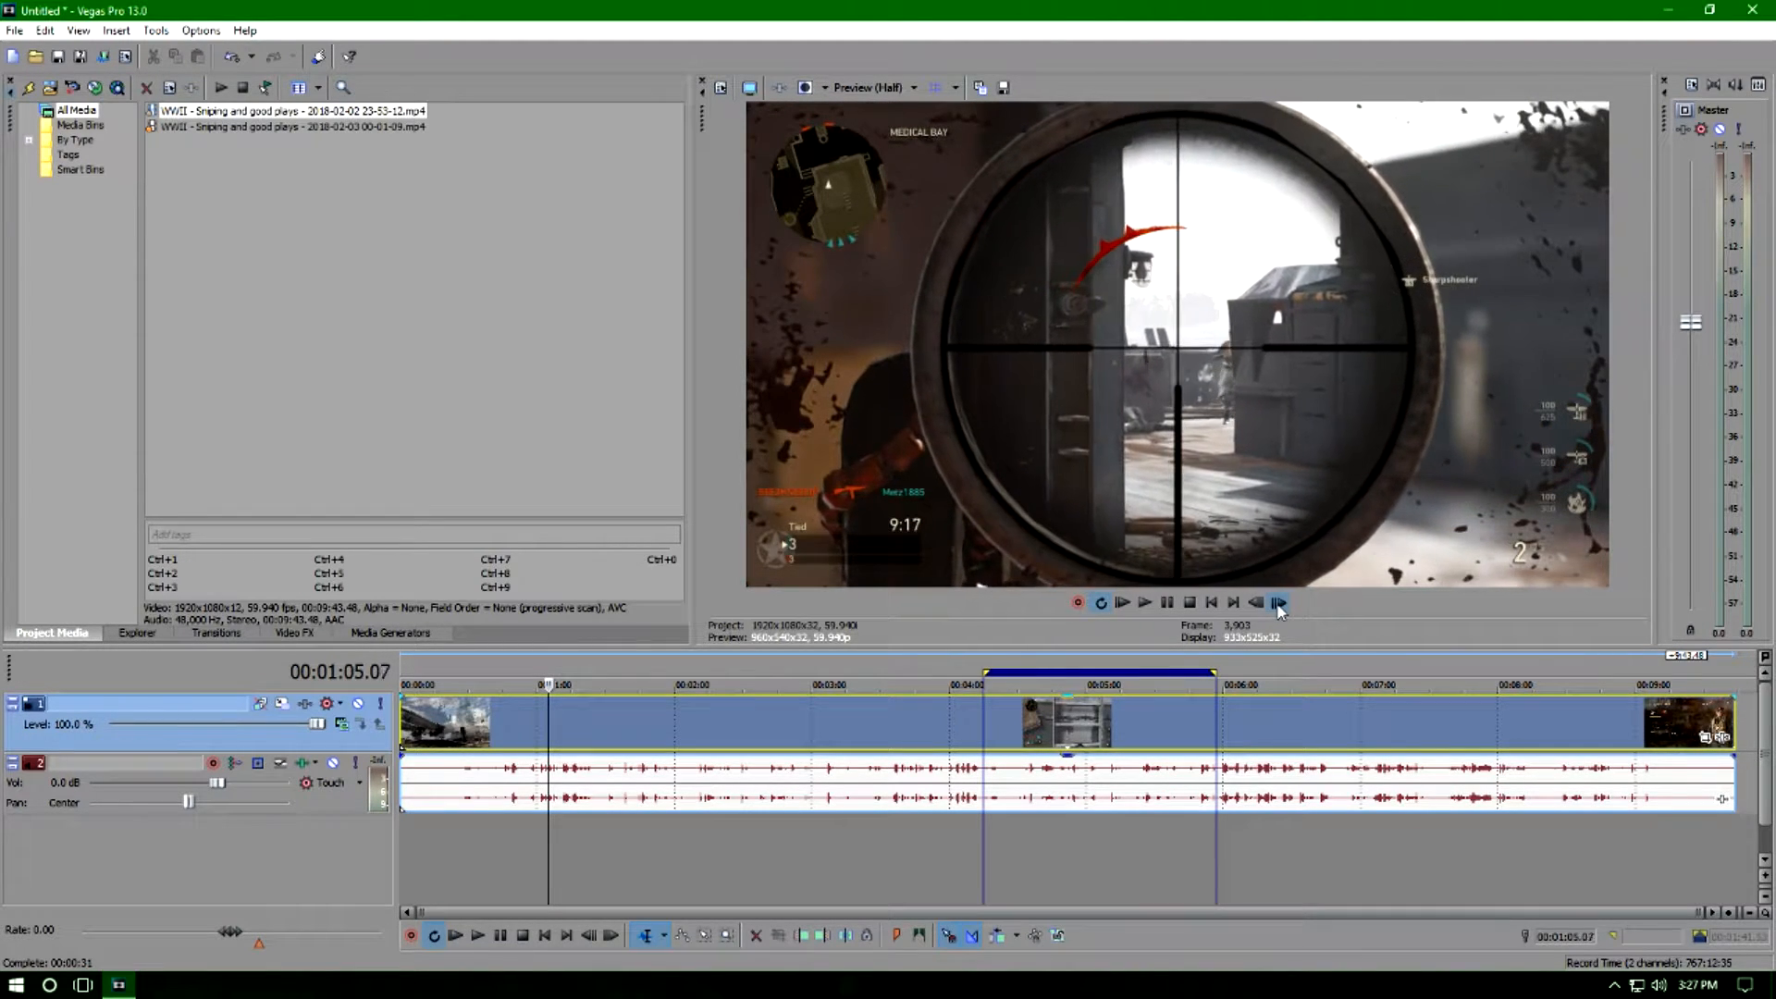
{"action": "left_click", "coordinate": [1277, 602]}
{"action": "left_click", "coordinate": [1277, 602]}
{"action": "left_click", "coordinate": [1277, 602]}
{"action": "left_click", "coordinate": [1278, 603]}
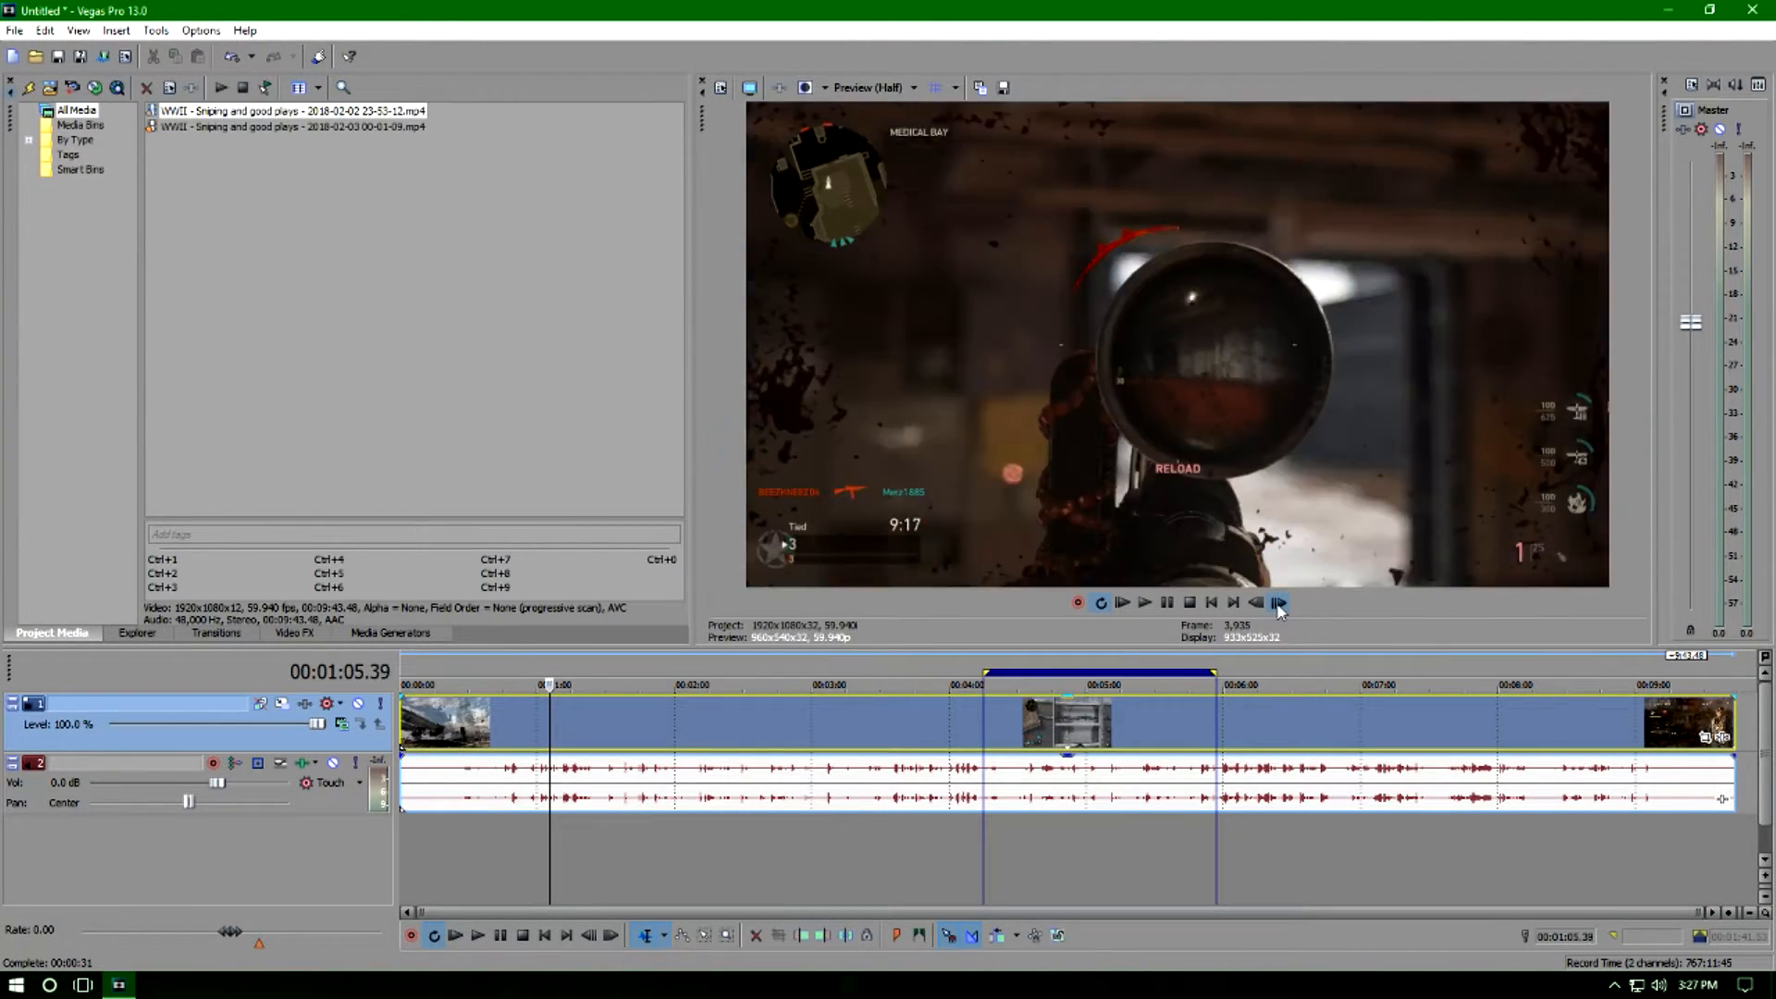
{"action": "left_click", "coordinate": [1277, 602]}
{"action": "left_click", "coordinate": [1278, 602]}
{"action": "left_click", "coordinate": [1277, 602]}
{"action": "left_click", "coordinate": [1277, 602]}
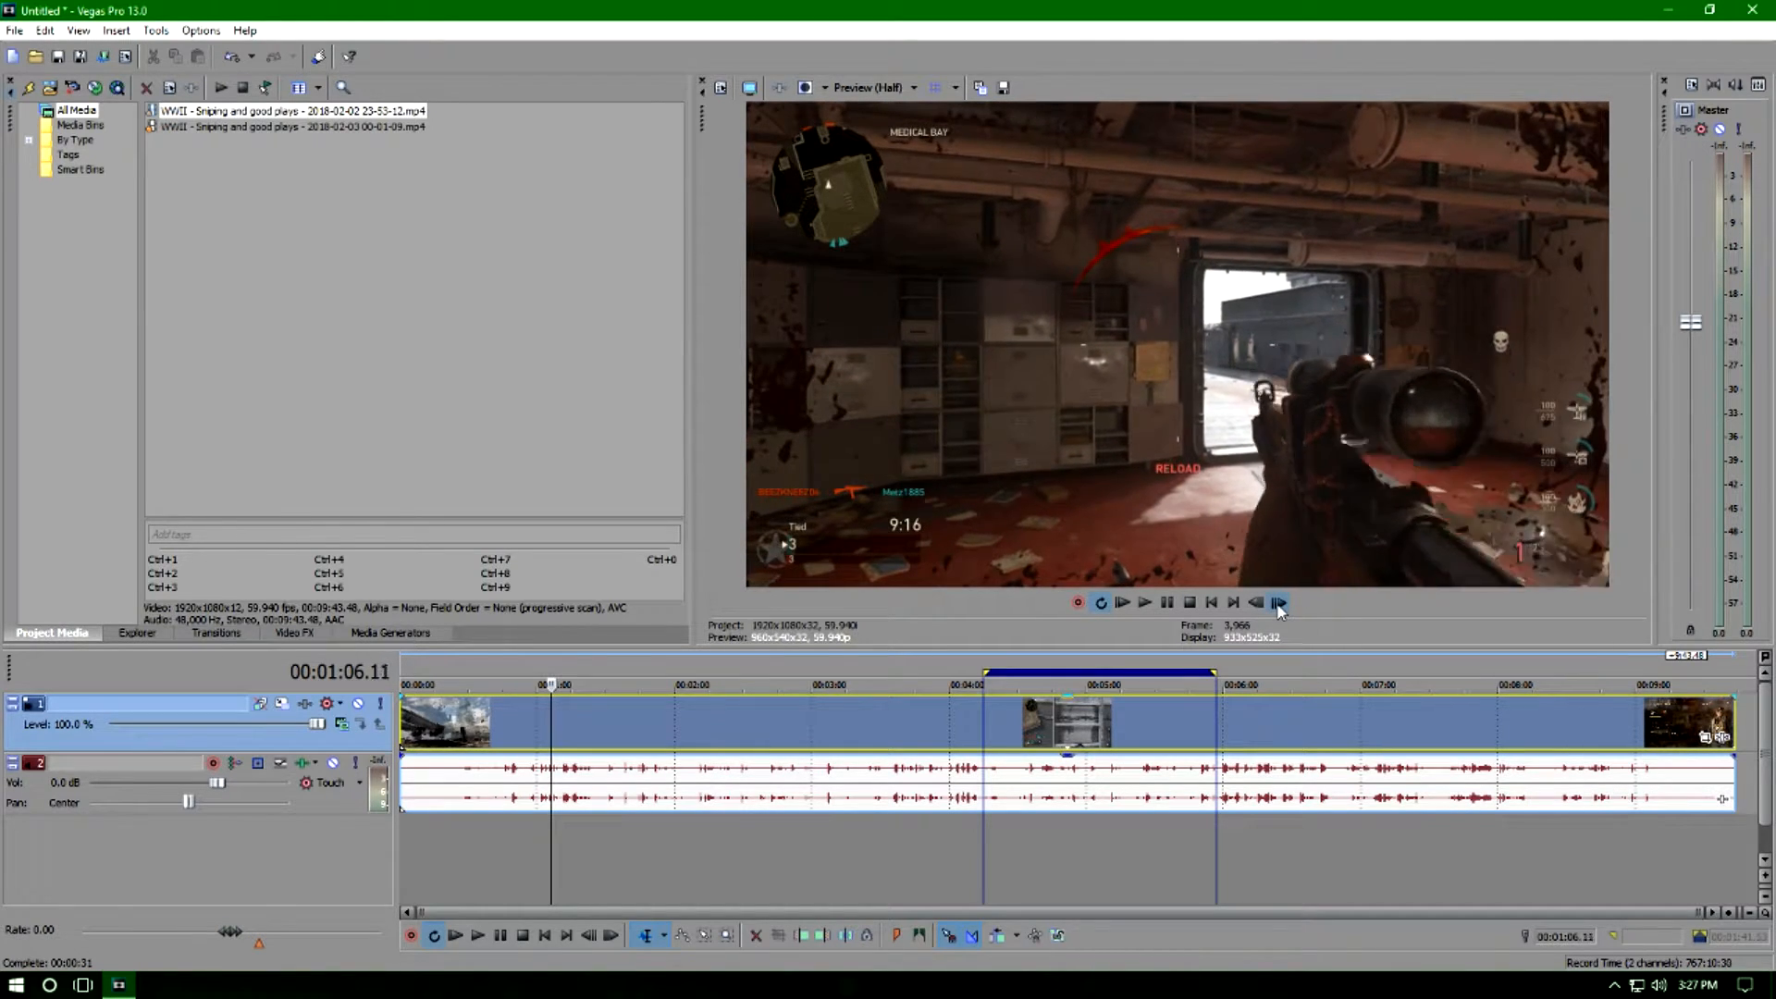
{"action": "left_click", "coordinate": [1277, 602]}
{"action": "left_click", "coordinate": [1277, 602]}
{"action": "left_click", "coordinate": [1278, 602]}
{"action": "left_click", "coordinate": [1277, 602]}
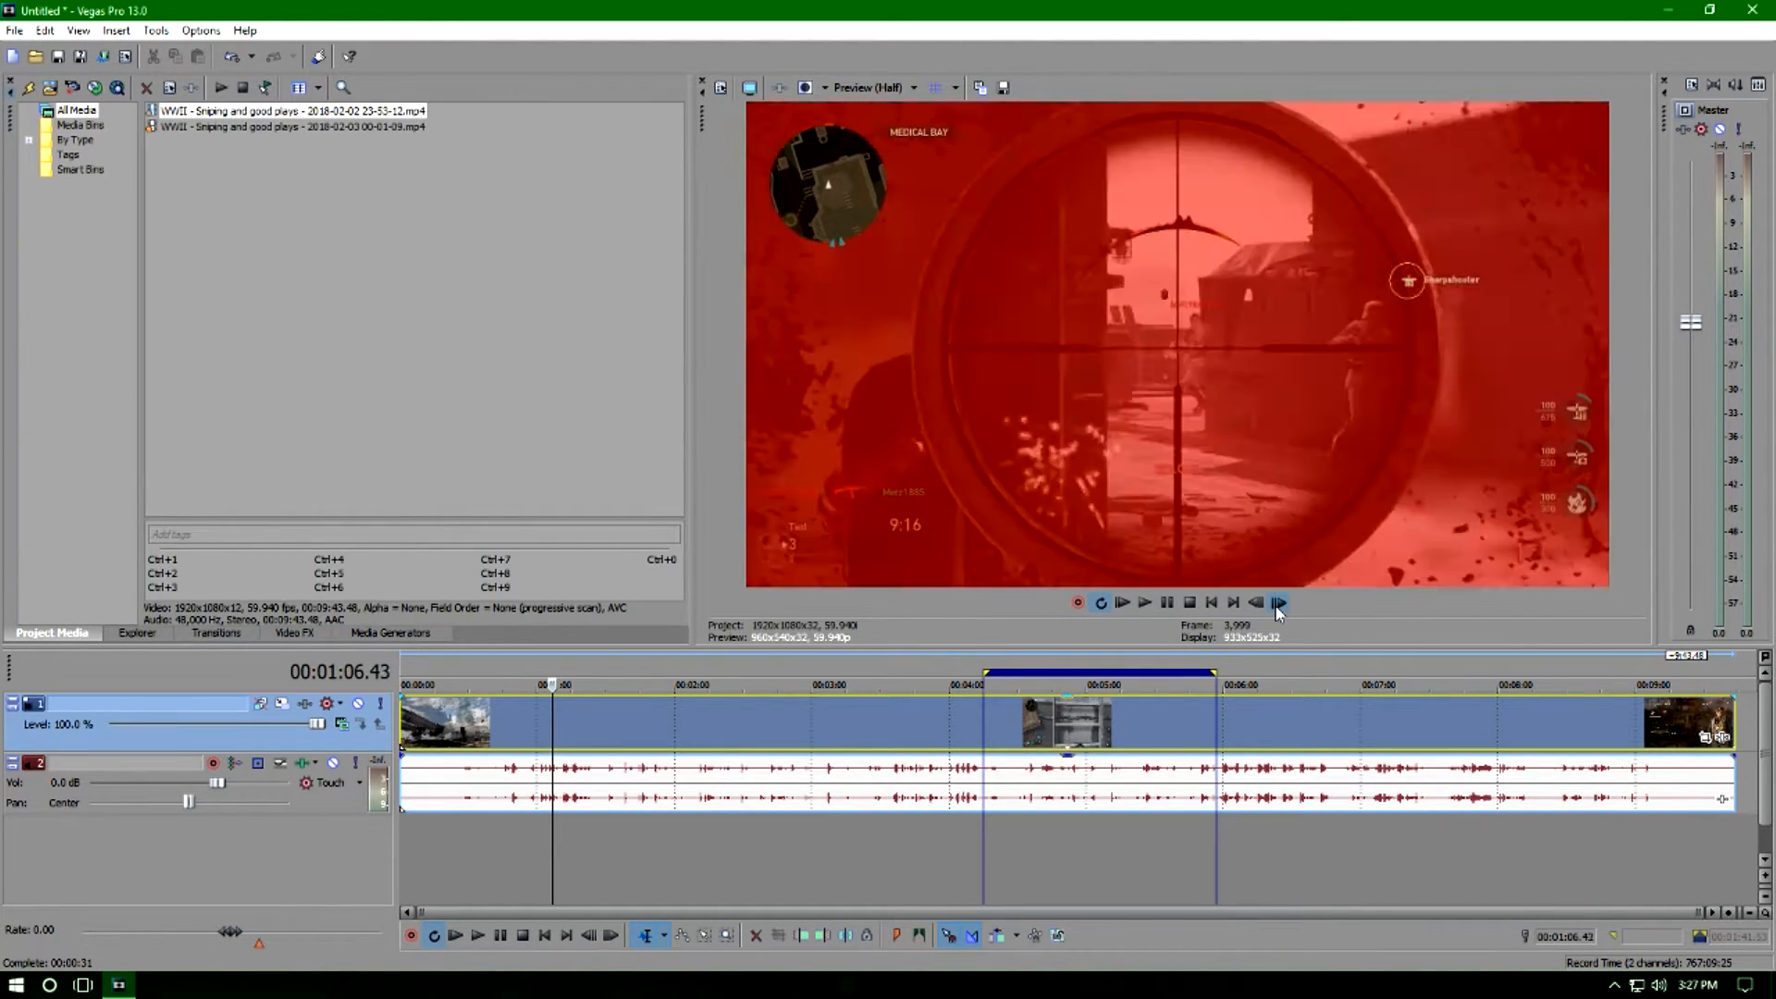
{"action": "left_click", "coordinate": [1277, 602]}
{"action": "left_click", "coordinate": [1277, 602]}
{"action": "left_click", "coordinate": [1278, 602]}
{"action": "left_click", "coordinate": [1278, 602]}
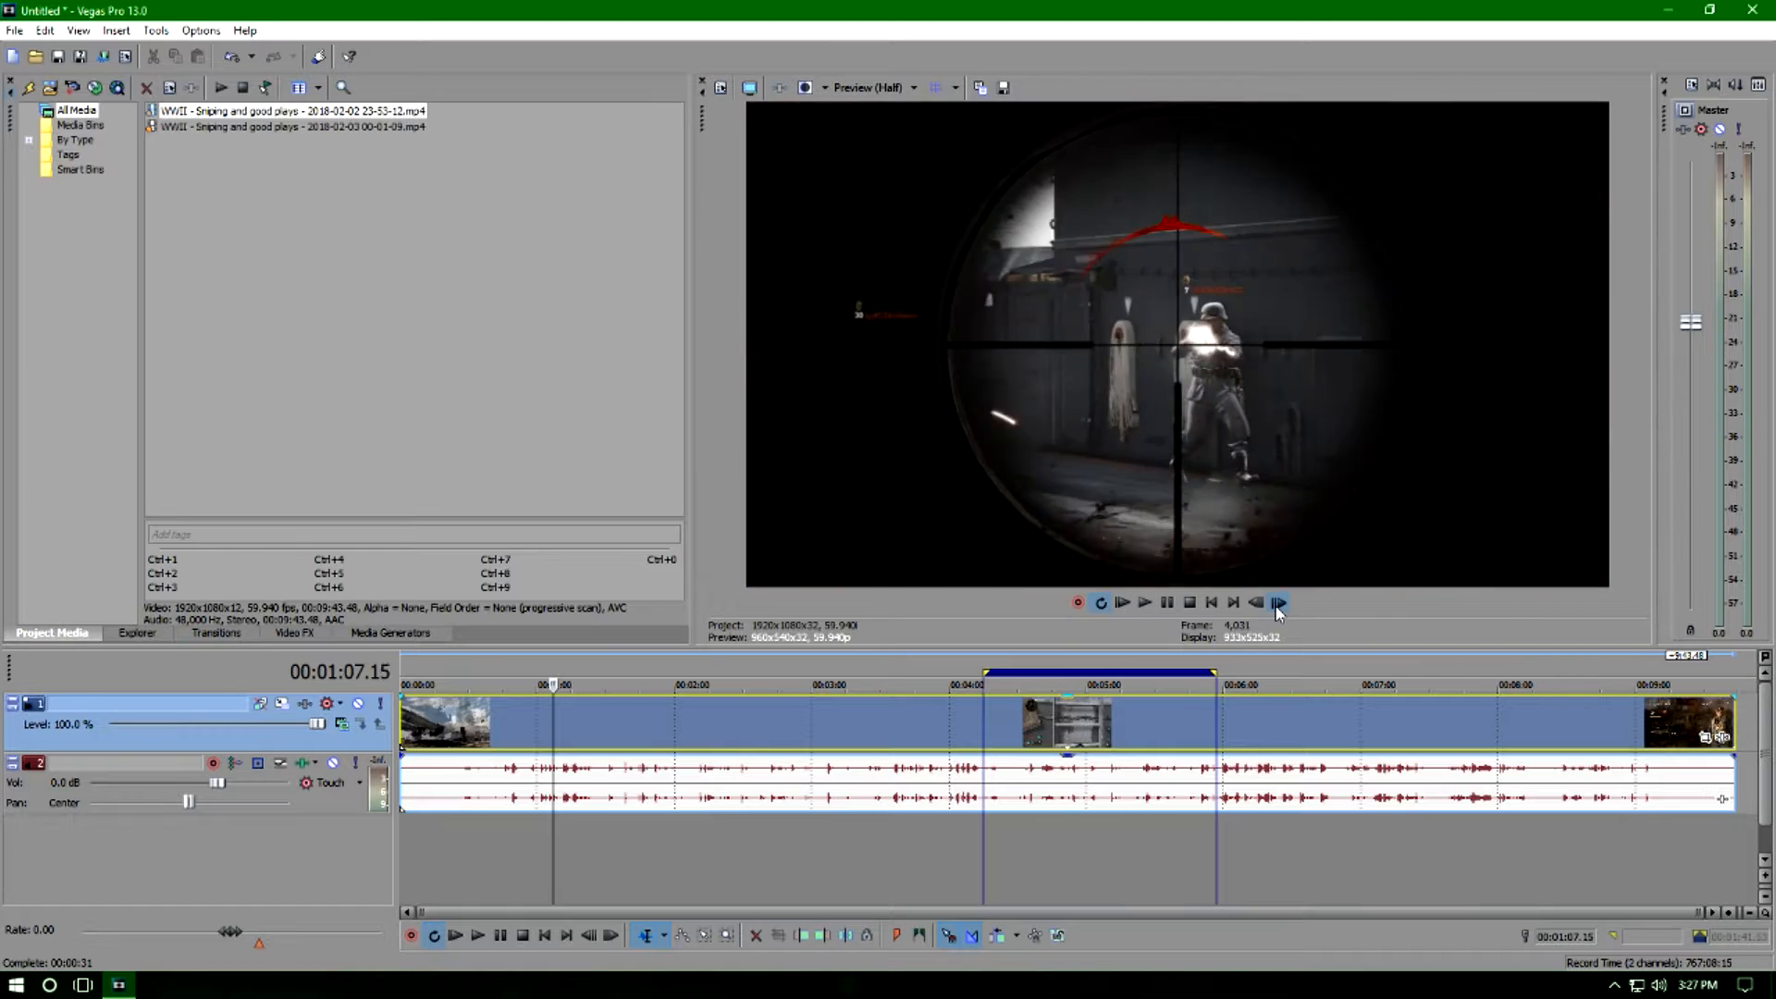
{"action": "left_click", "coordinate": [1278, 602]}
{"action": "left_click", "coordinate": [1278, 602]}
{"action": "left_click", "coordinate": [1277, 602]}
{"action": "left_click", "coordinate": [1277, 603]}
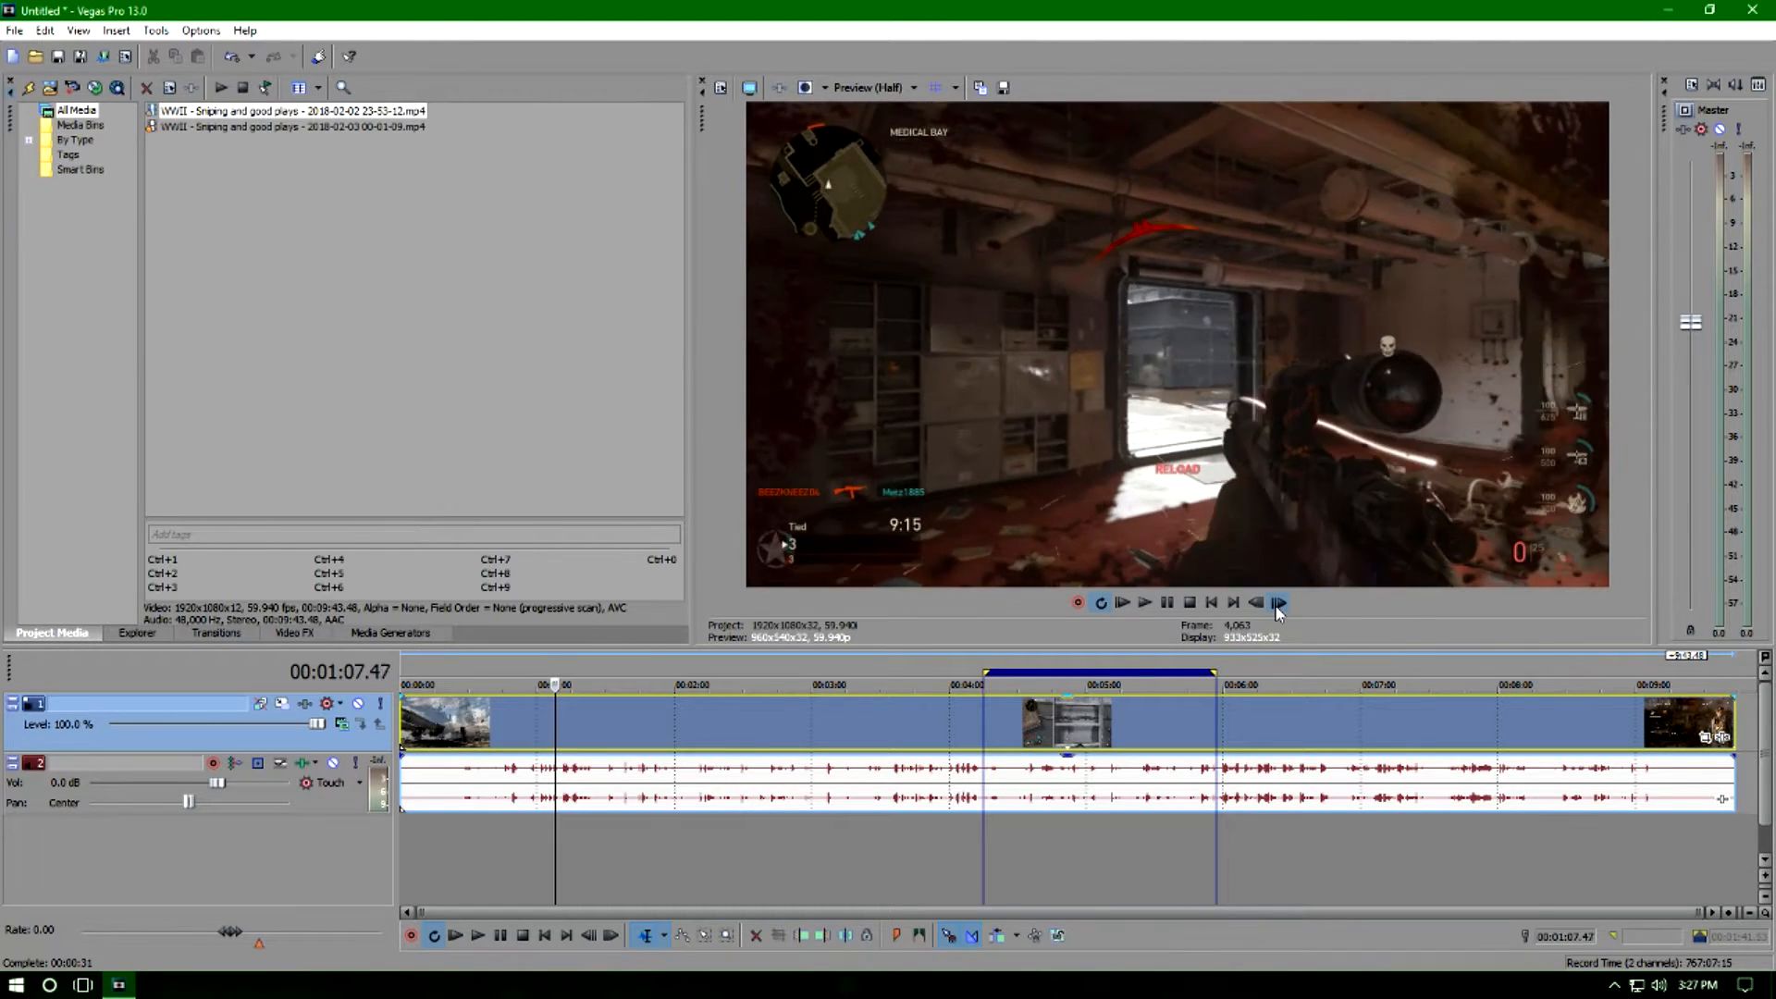
{"action": "left_click", "coordinate": [1278, 602]}
{"action": "left_click", "coordinate": [1277, 602]}
{"action": "left_click", "coordinate": [1277, 602]}
{"action": "left_click", "coordinate": [1277, 602]}
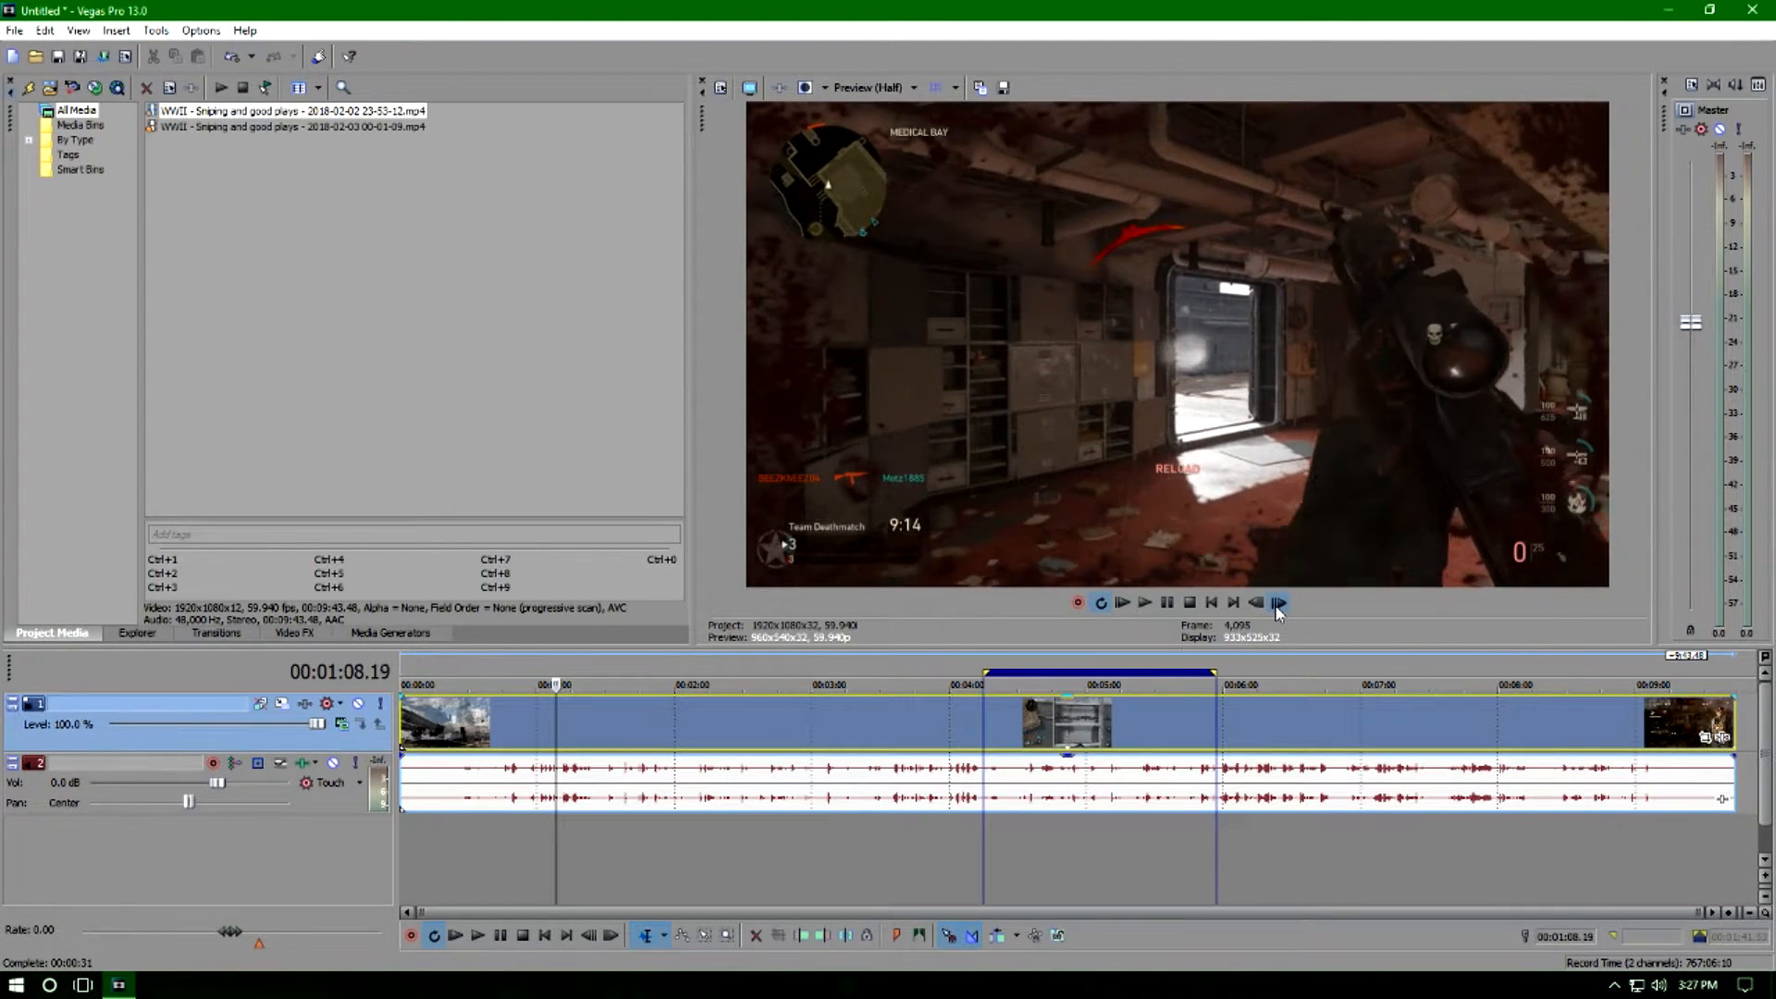
{"action": "left_click", "coordinate": [1278, 602]}
{"action": "left_click", "coordinate": [1277, 602]}
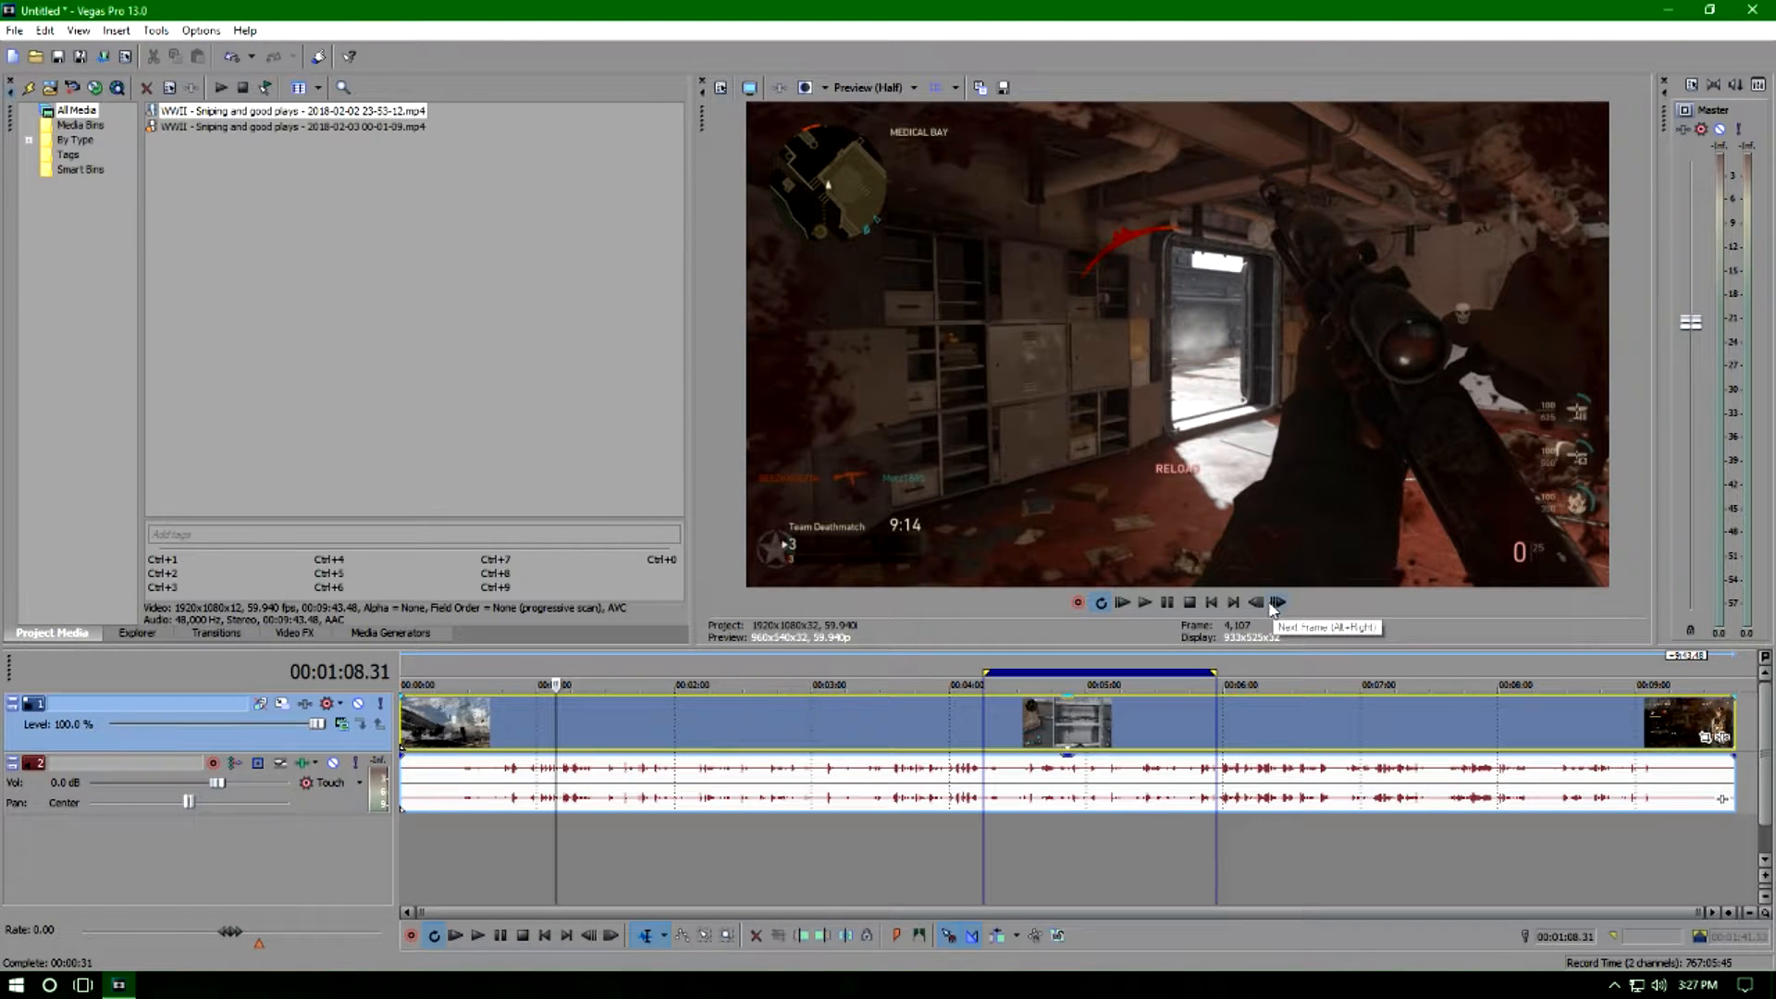
{"action": "key", "text": "s"}
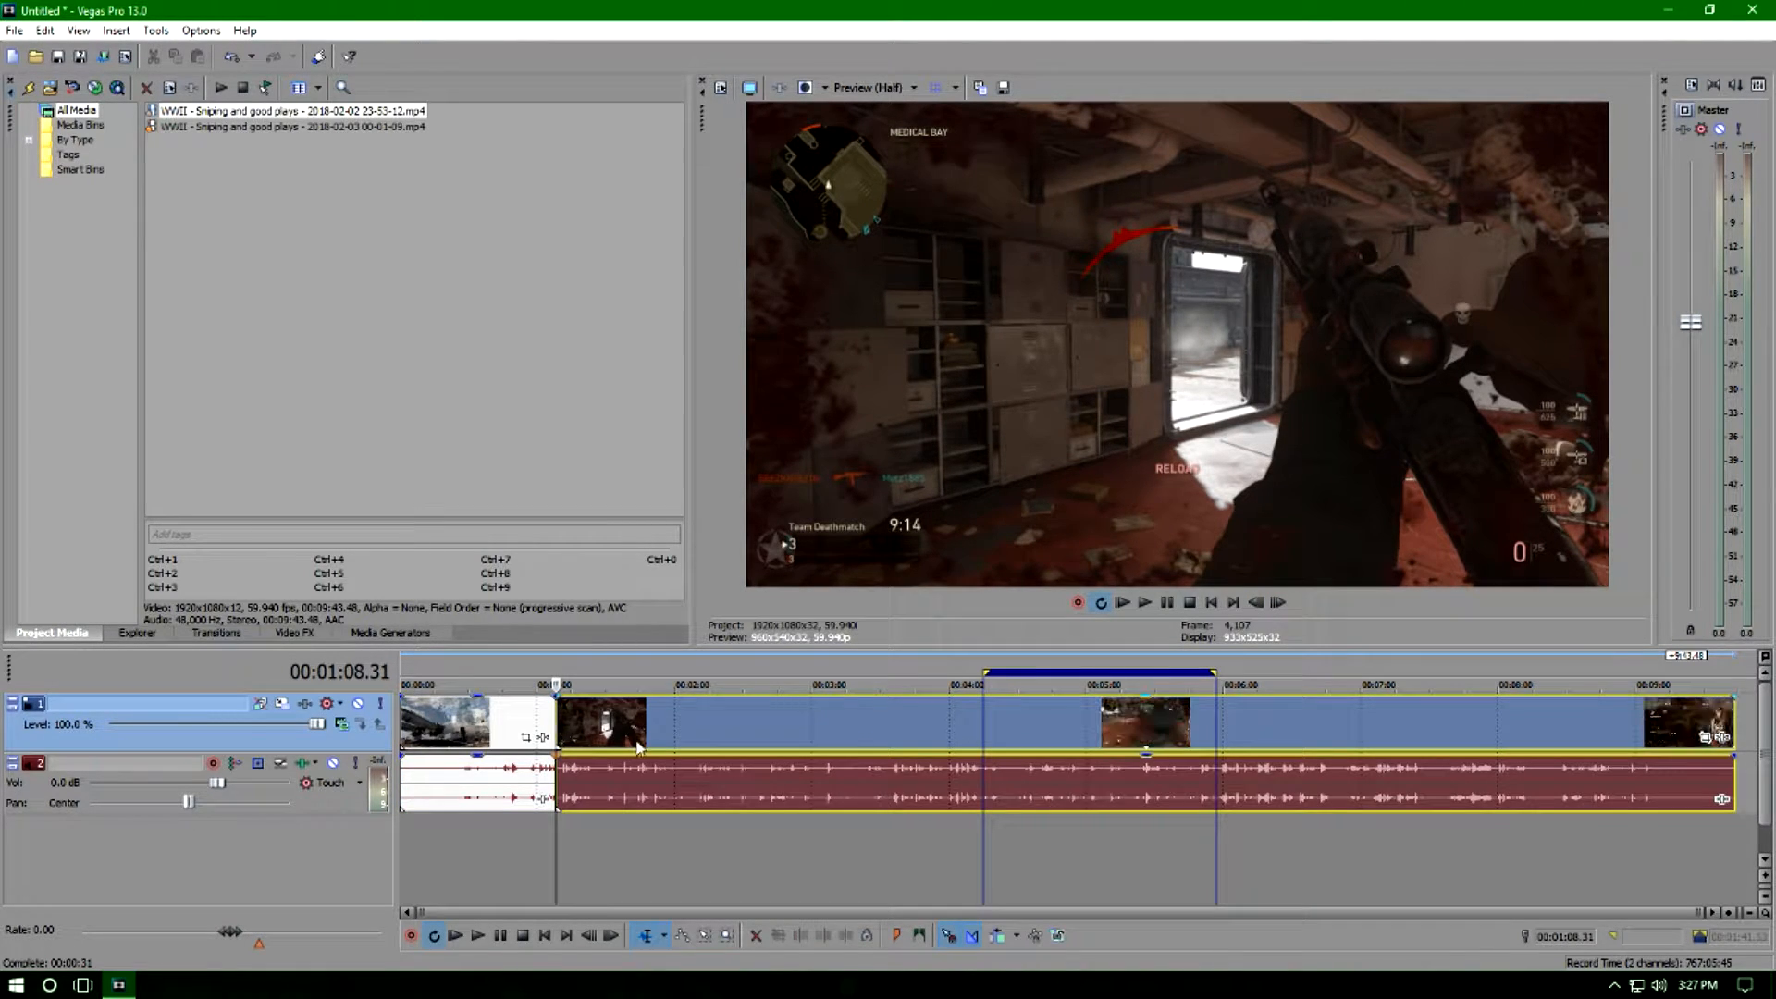
{"action": "left_click", "coordinate": [637, 747]}
{"action": "key", "text": "Delete"}
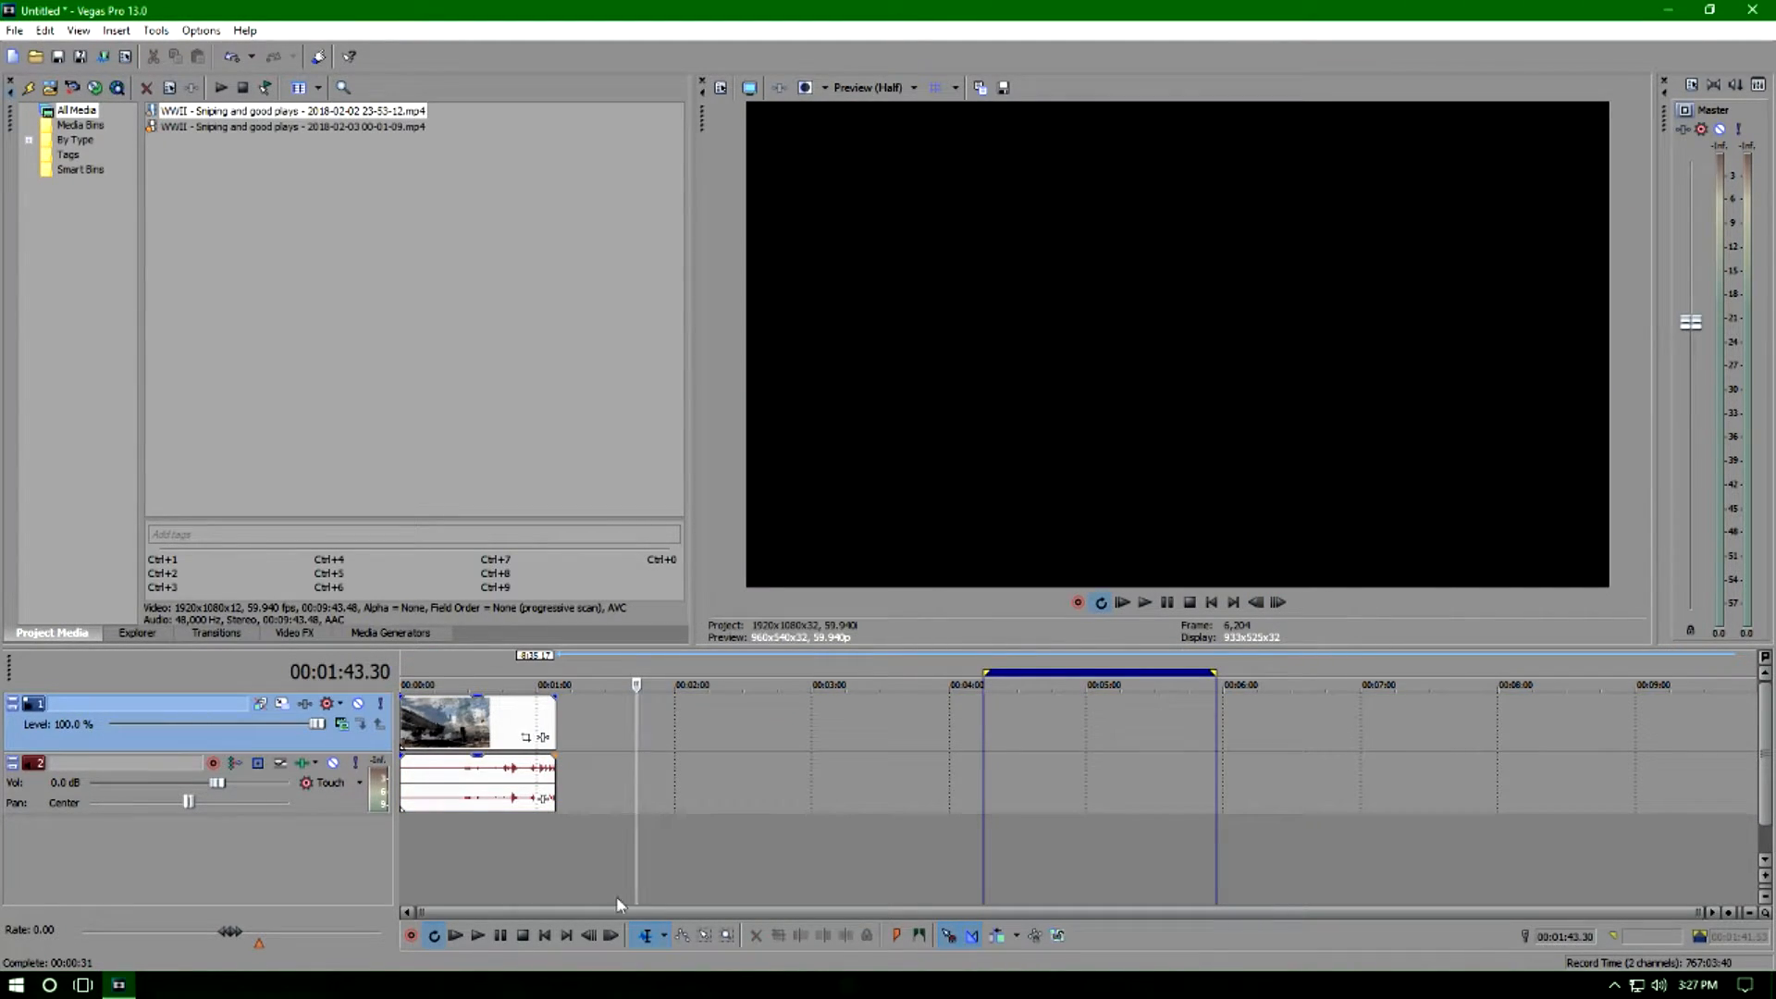
{"action": "left_click_drag", "start_coordinate": [681, 912], "coordinate": [436, 788]}
{"action": "left_click_drag", "start_coordinate": [189, 126], "coordinate": [672, 742]}
{"action": "left_click", "coordinate": [1119, 728]}
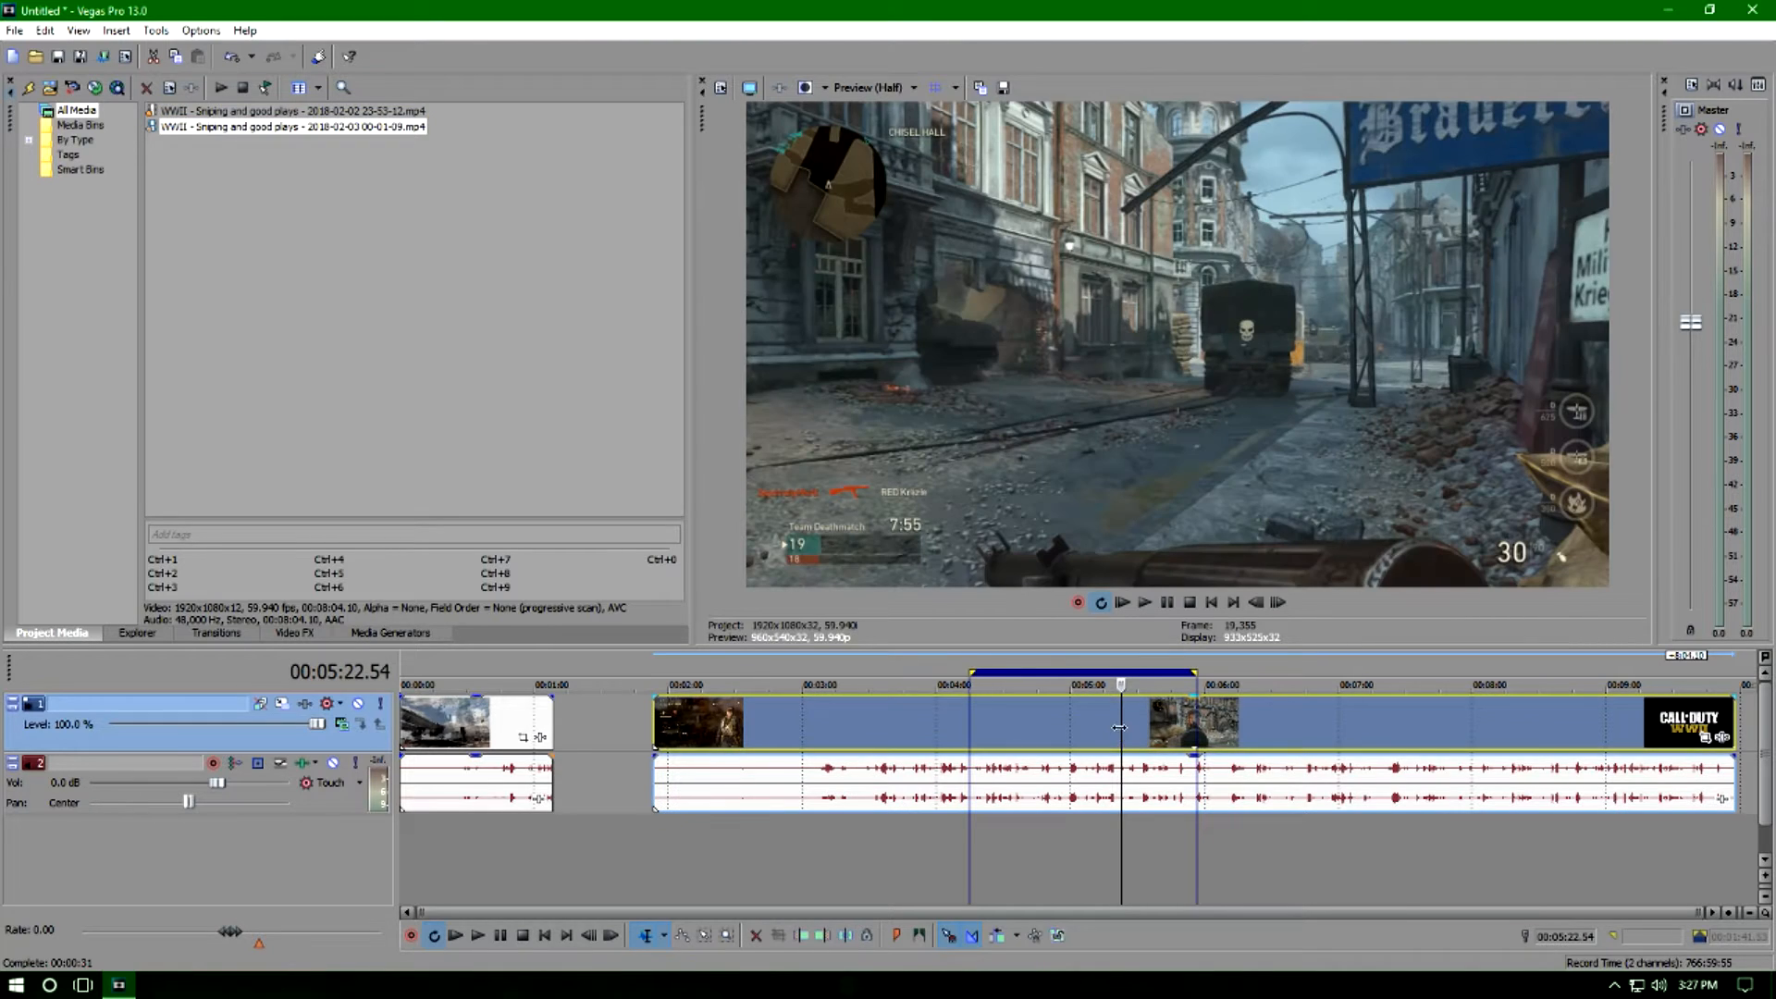
{"action": "key", "text": "s"}
{"action": "left_click", "coordinate": [1332, 728]}
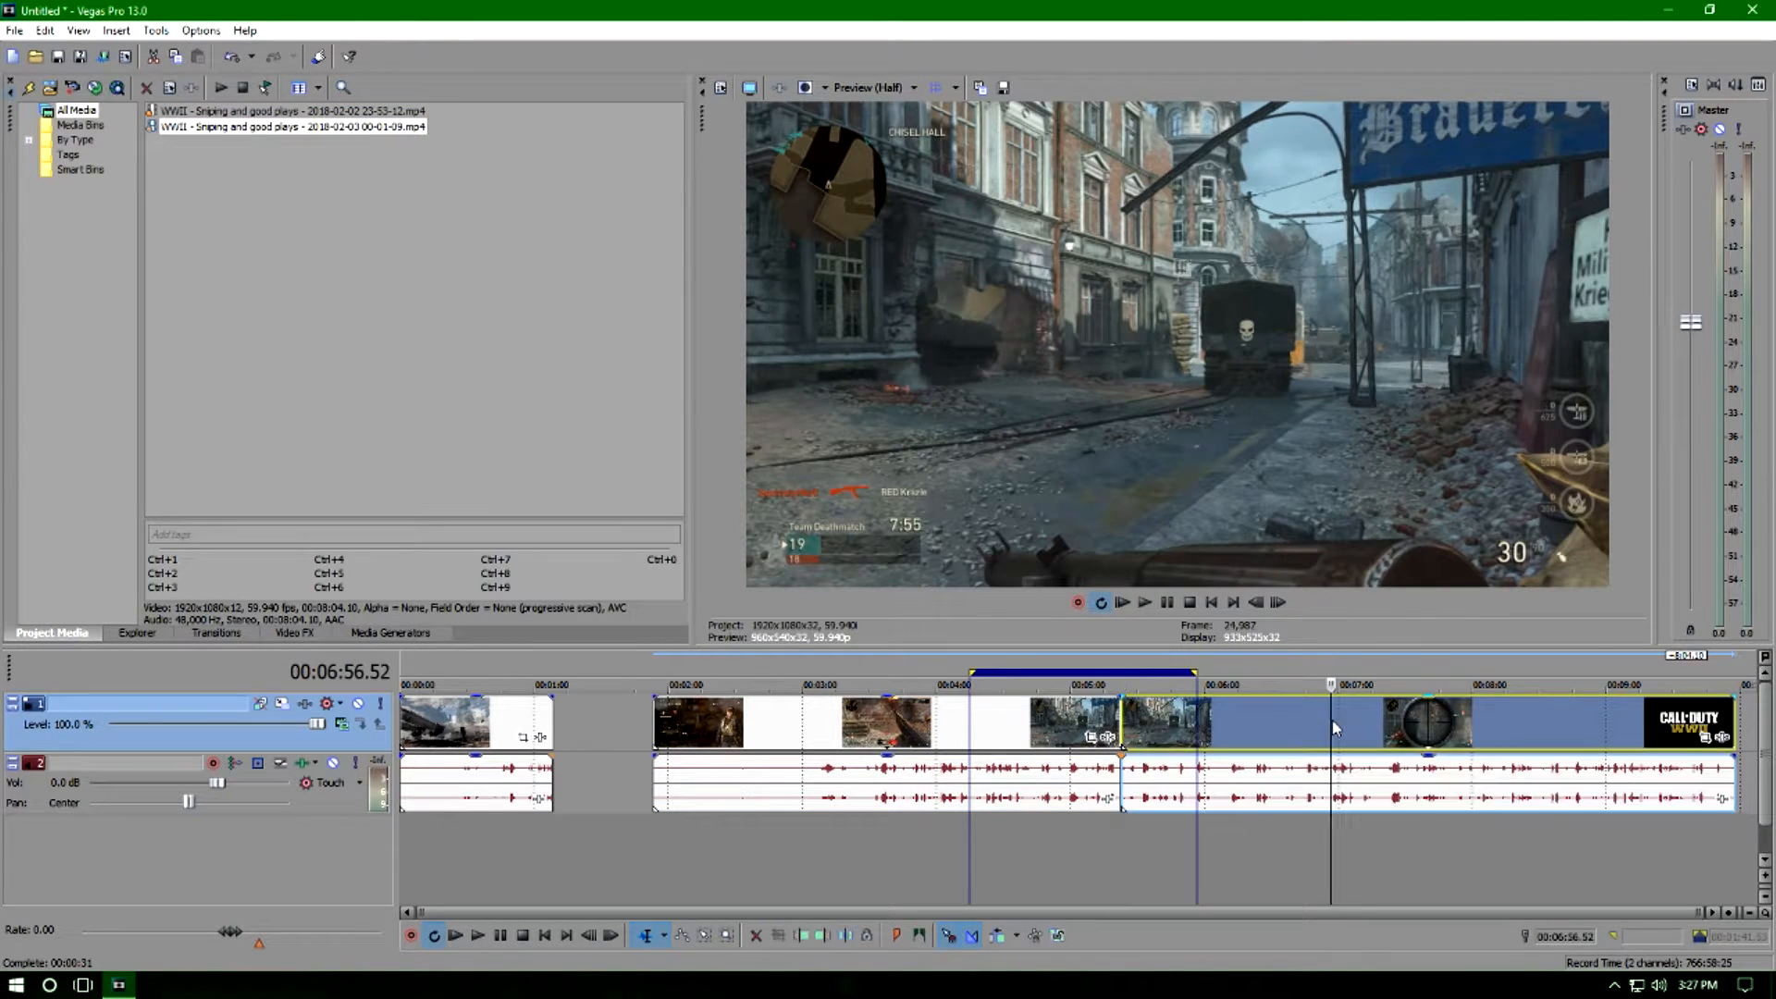
{"action": "key", "text": "s"}
Delete the first and last pieces of the second clip, keeping only its middle piece.
{"action": "left_click", "coordinate": [895, 716]}
{"action": "key", "text": "Delete"}
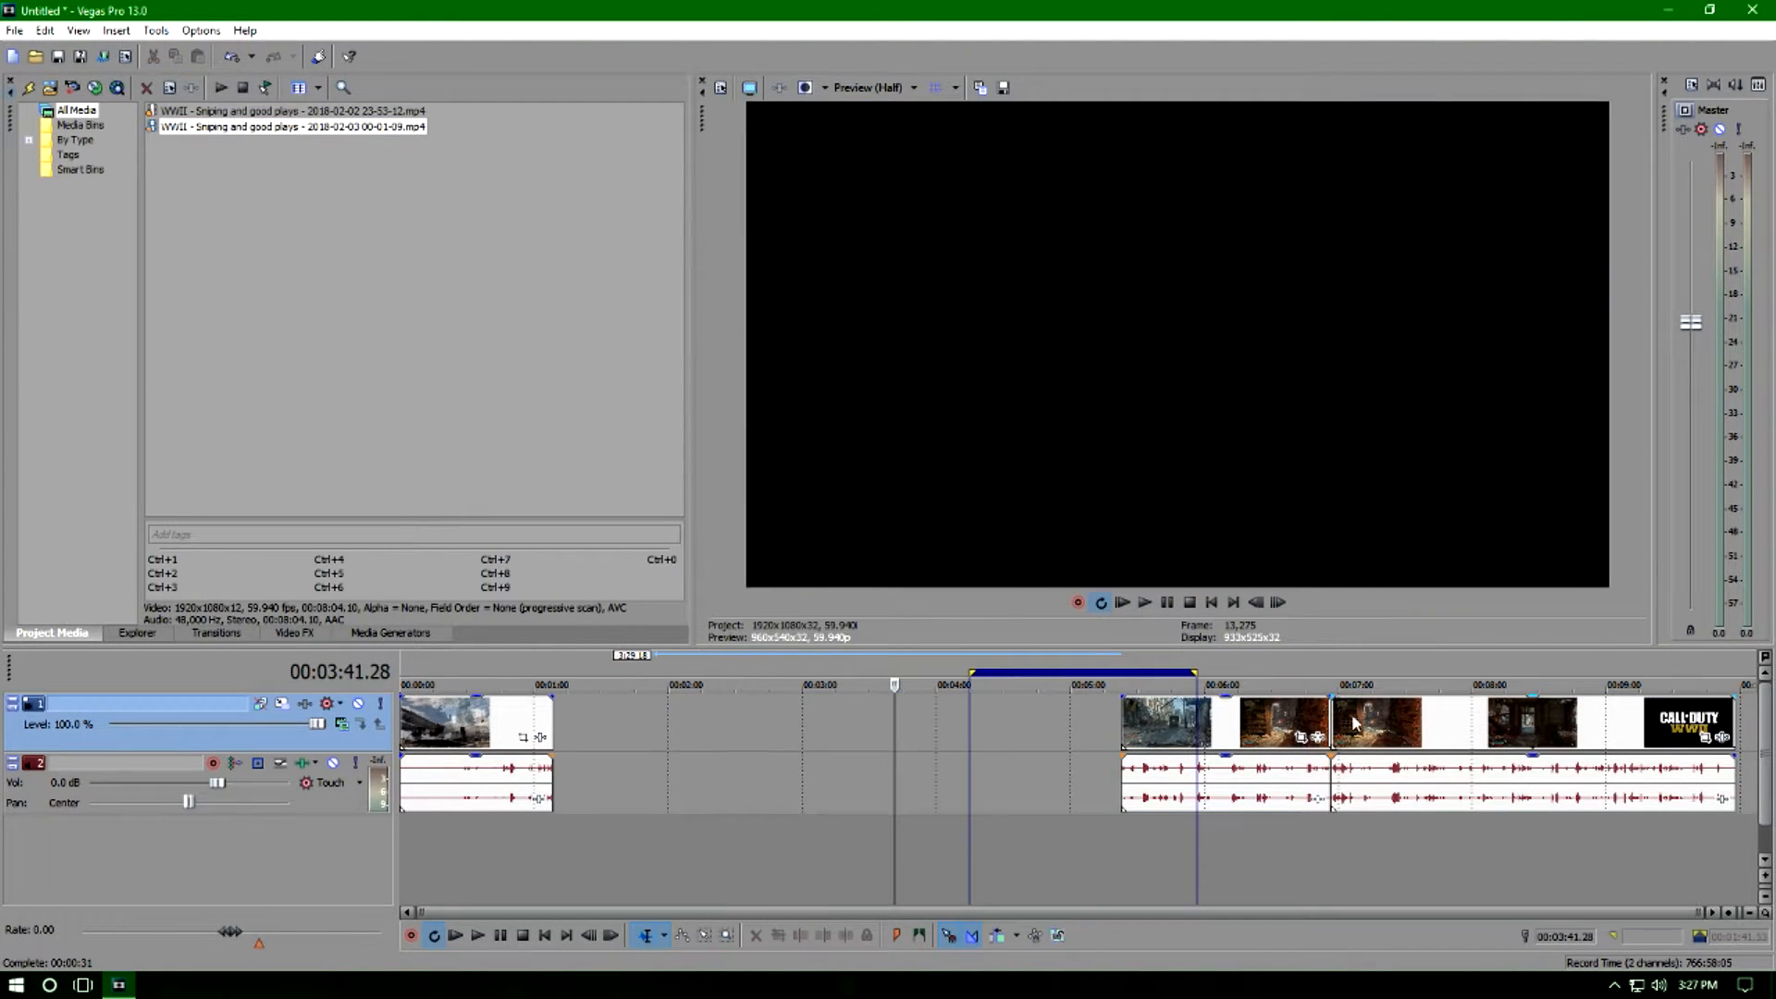
{"action": "left_click", "coordinate": [1414, 726]}
{"action": "key", "text": "Delete"}
Move the remaining middle piece onto the end of the first clip with a crossfade of about 1 second, and set the playhead at the crossfade's start.
{"action": "left_click_drag", "start_coordinate": [1240, 709], "coordinate": [597, 740]}
{"action": "left_click", "coordinate": [530, 686]}
{"action": "scroll", "coordinate": [596, 740], "scroll_direction": "up", "scroll_amount": 5}
{"action": "scroll", "coordinate": [557, 681], "scroll_direction": "down", "scroll_amount": 1}
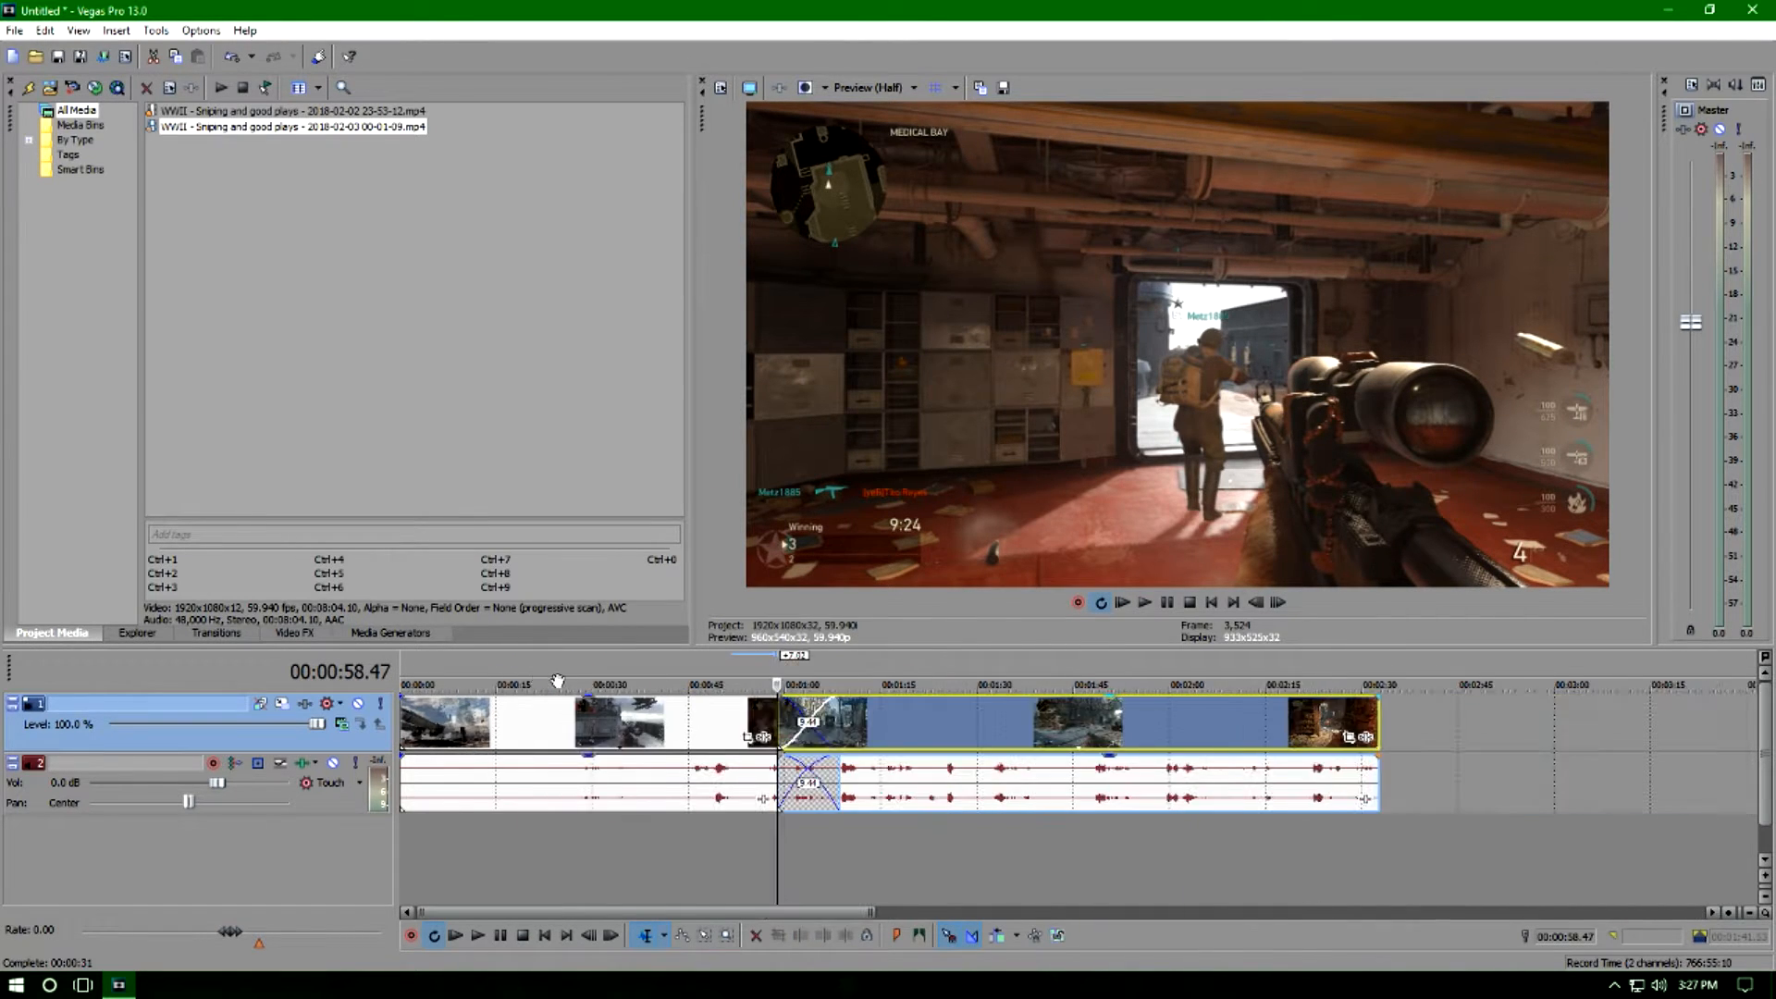
{"action": "scroll", "coordinate": [557, 681], "scroll_direction": "up", "scroll_amount": 4}
{"action": "left_click_drag", "start_coordinate": [1396, 712], "coordinate": [1622, 719]}
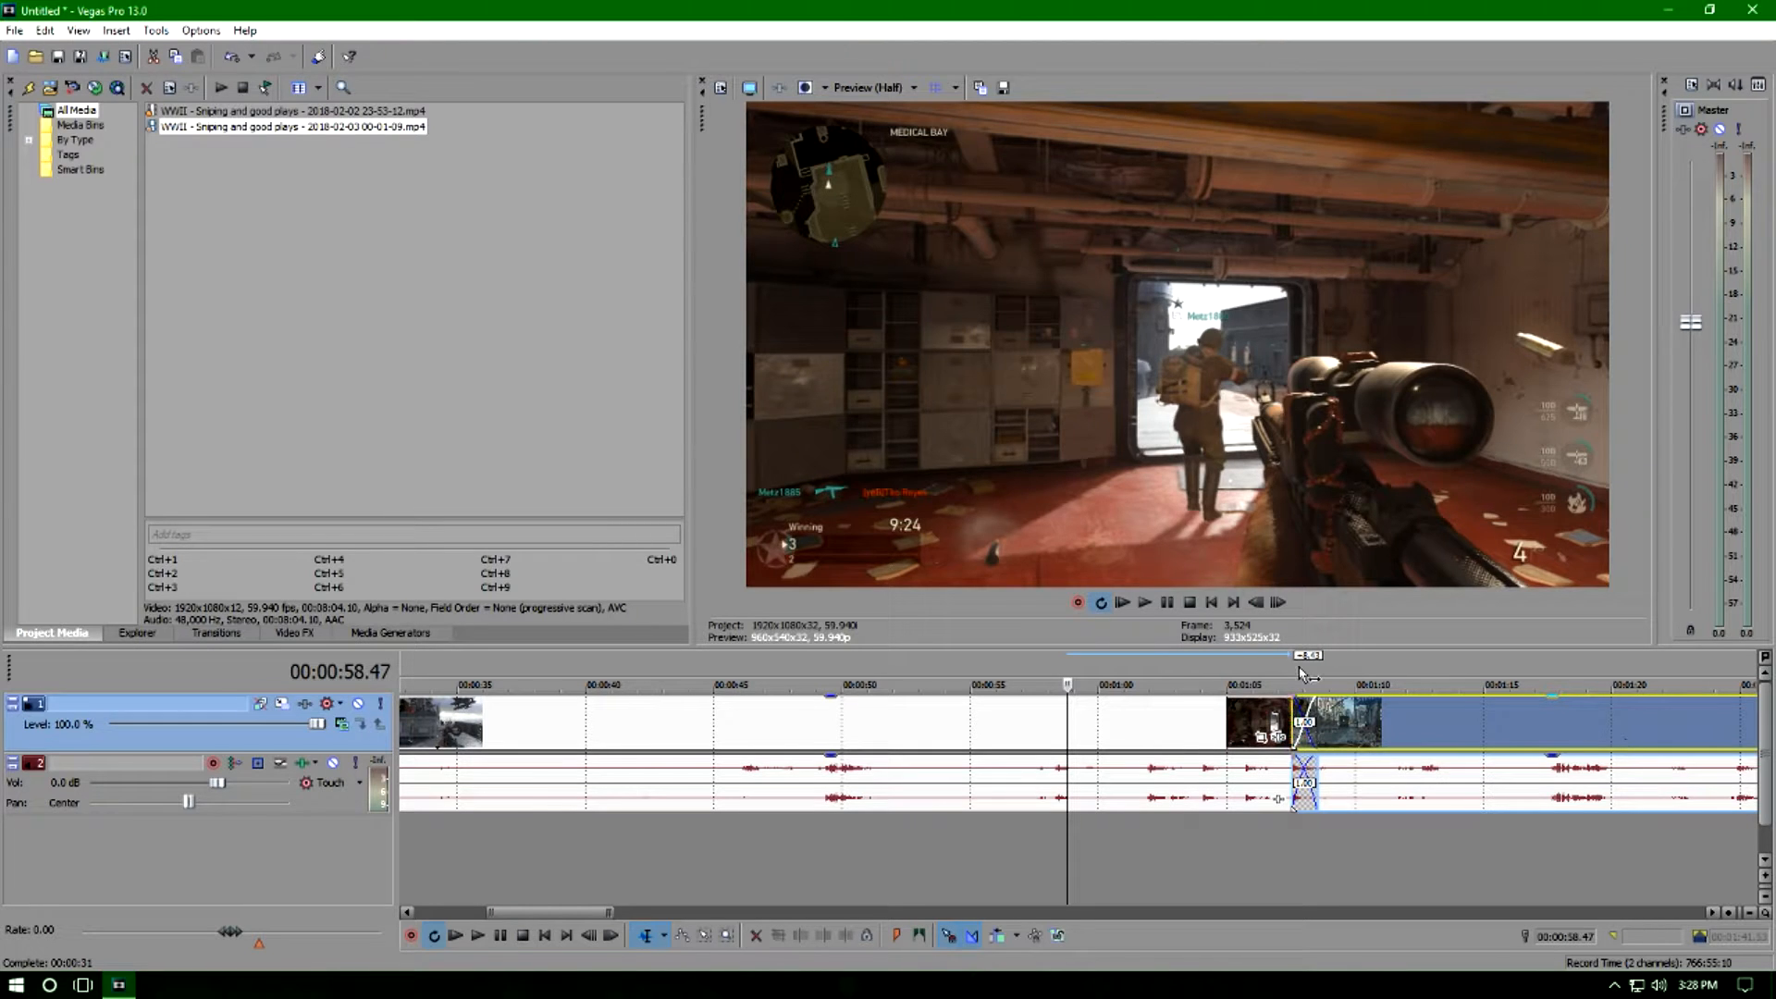
{"action": "left_click", "coordinate": [1293, 674]}
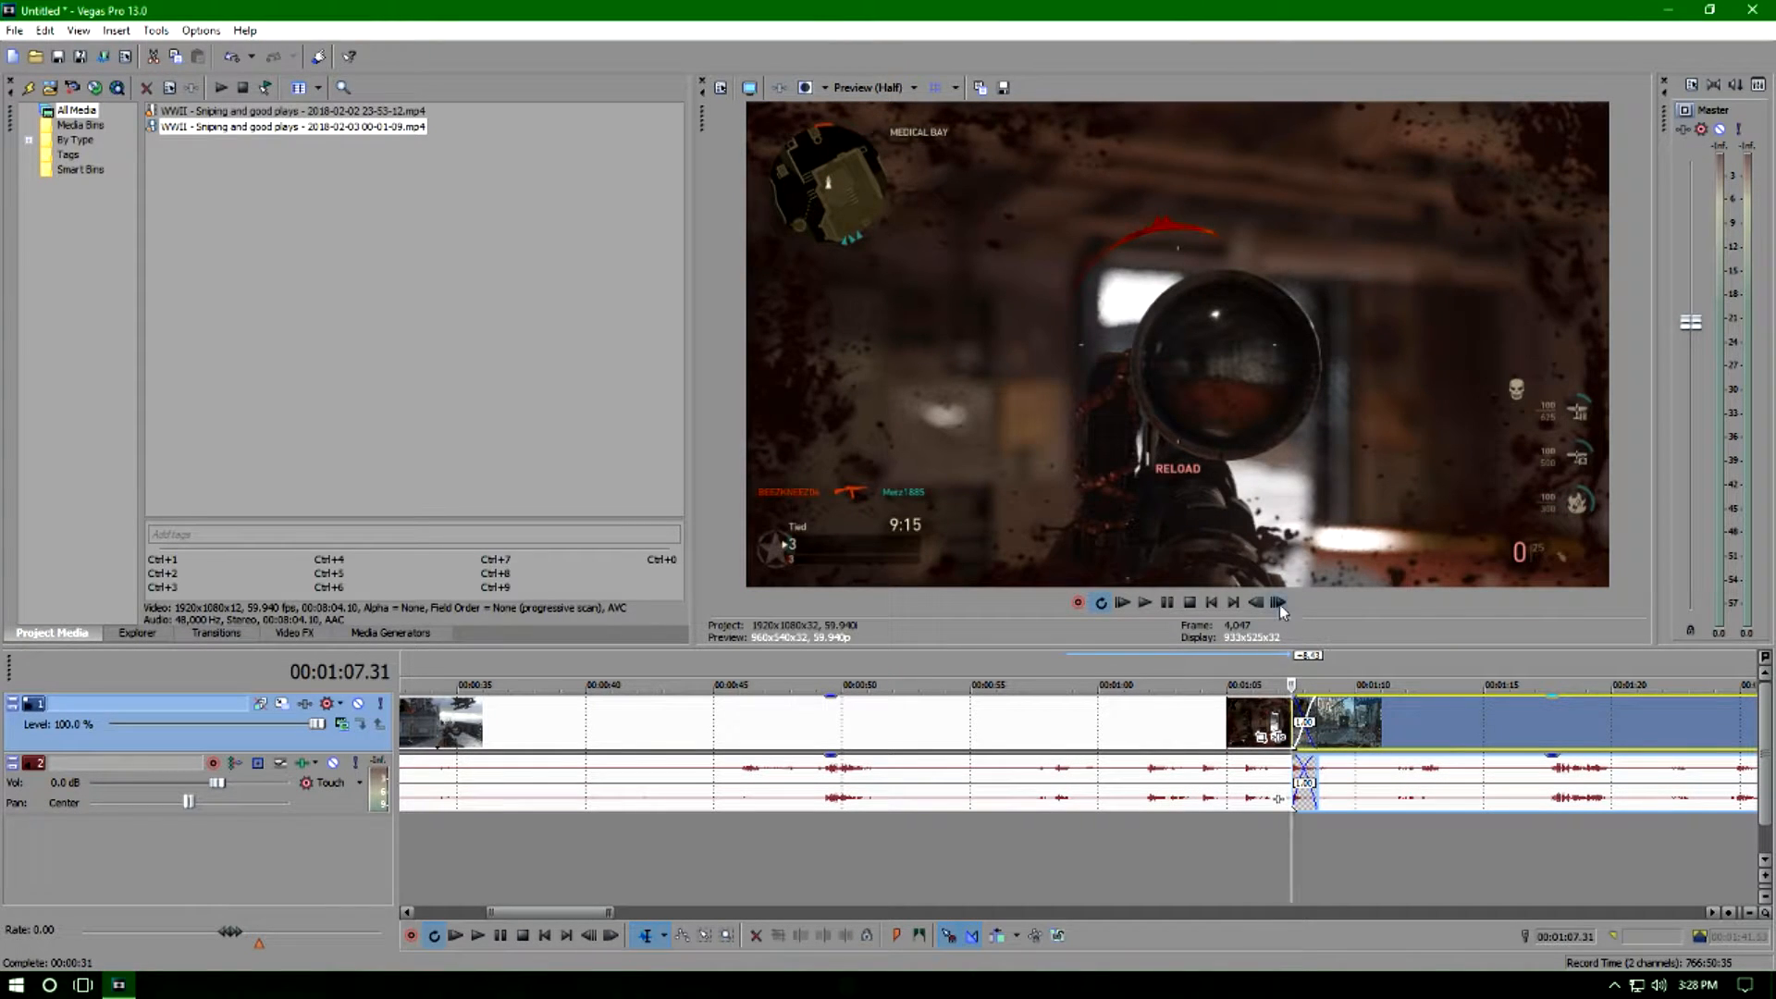
Advance frame by frame through the crossfade between the first and second clips to examine the transition.
{"action": "left_click", "coordinate": [1279, 603]}
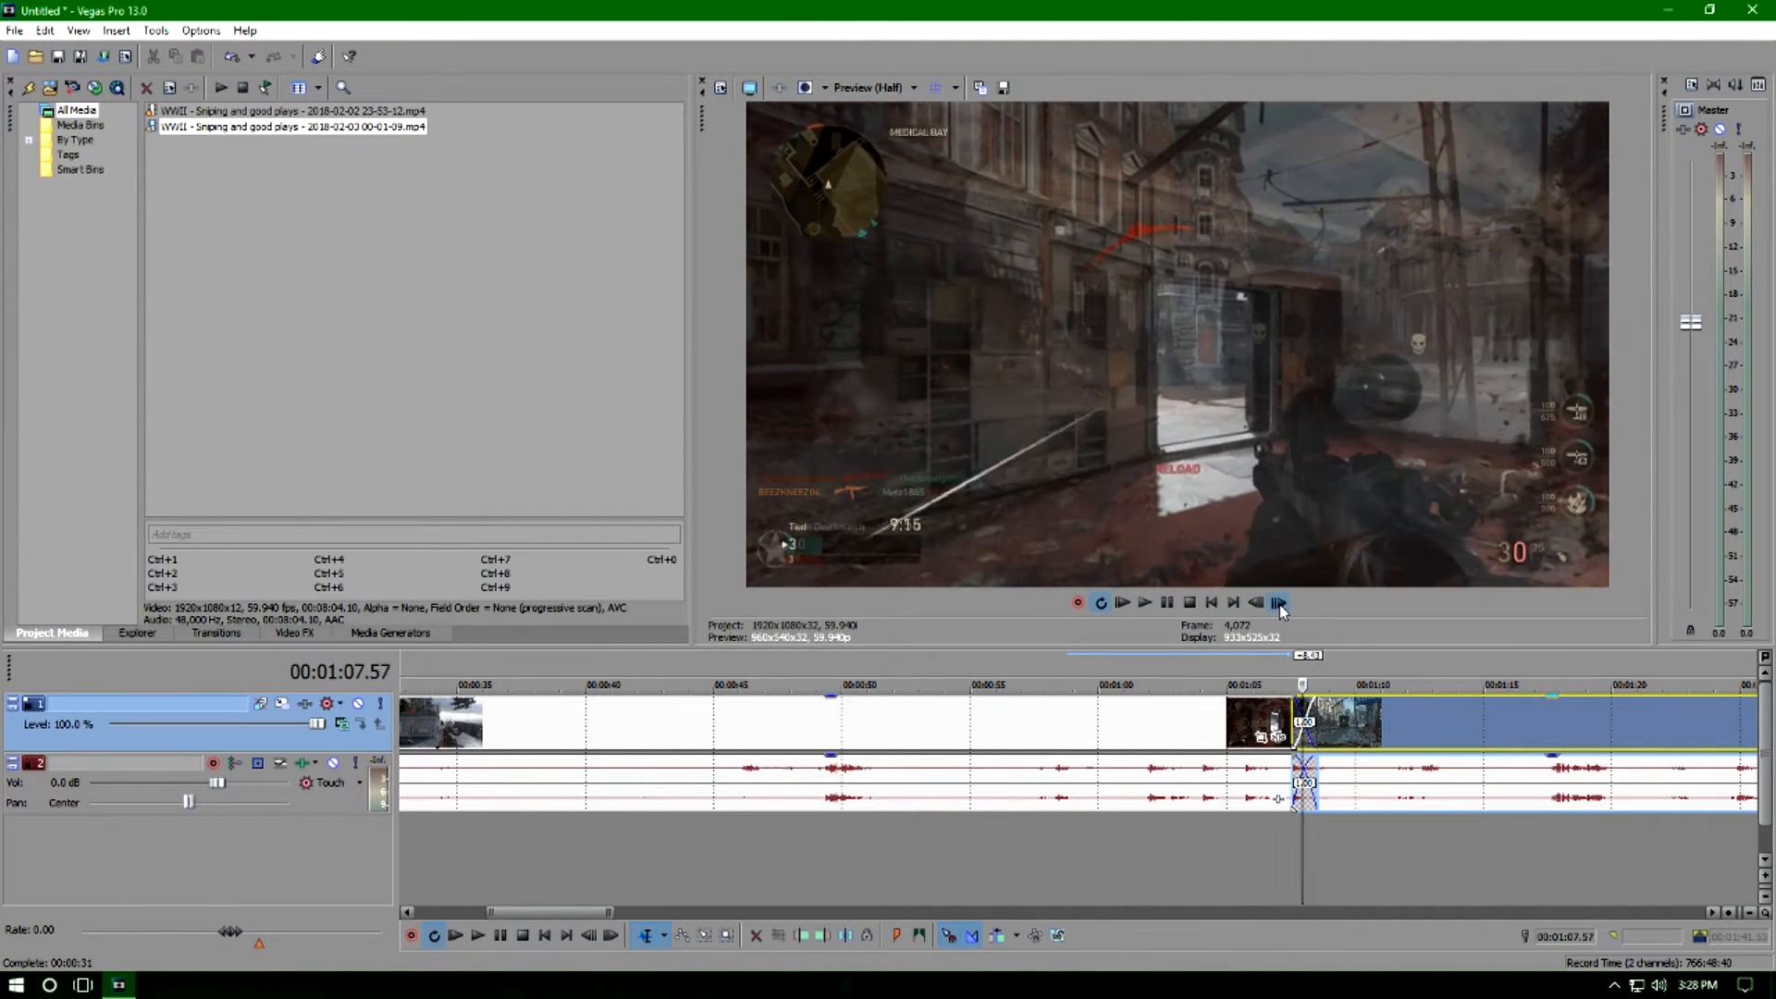
{"action": "left_click_drag", "start_coordinate": [1279, 603], "coordinate": [1279, 603]}
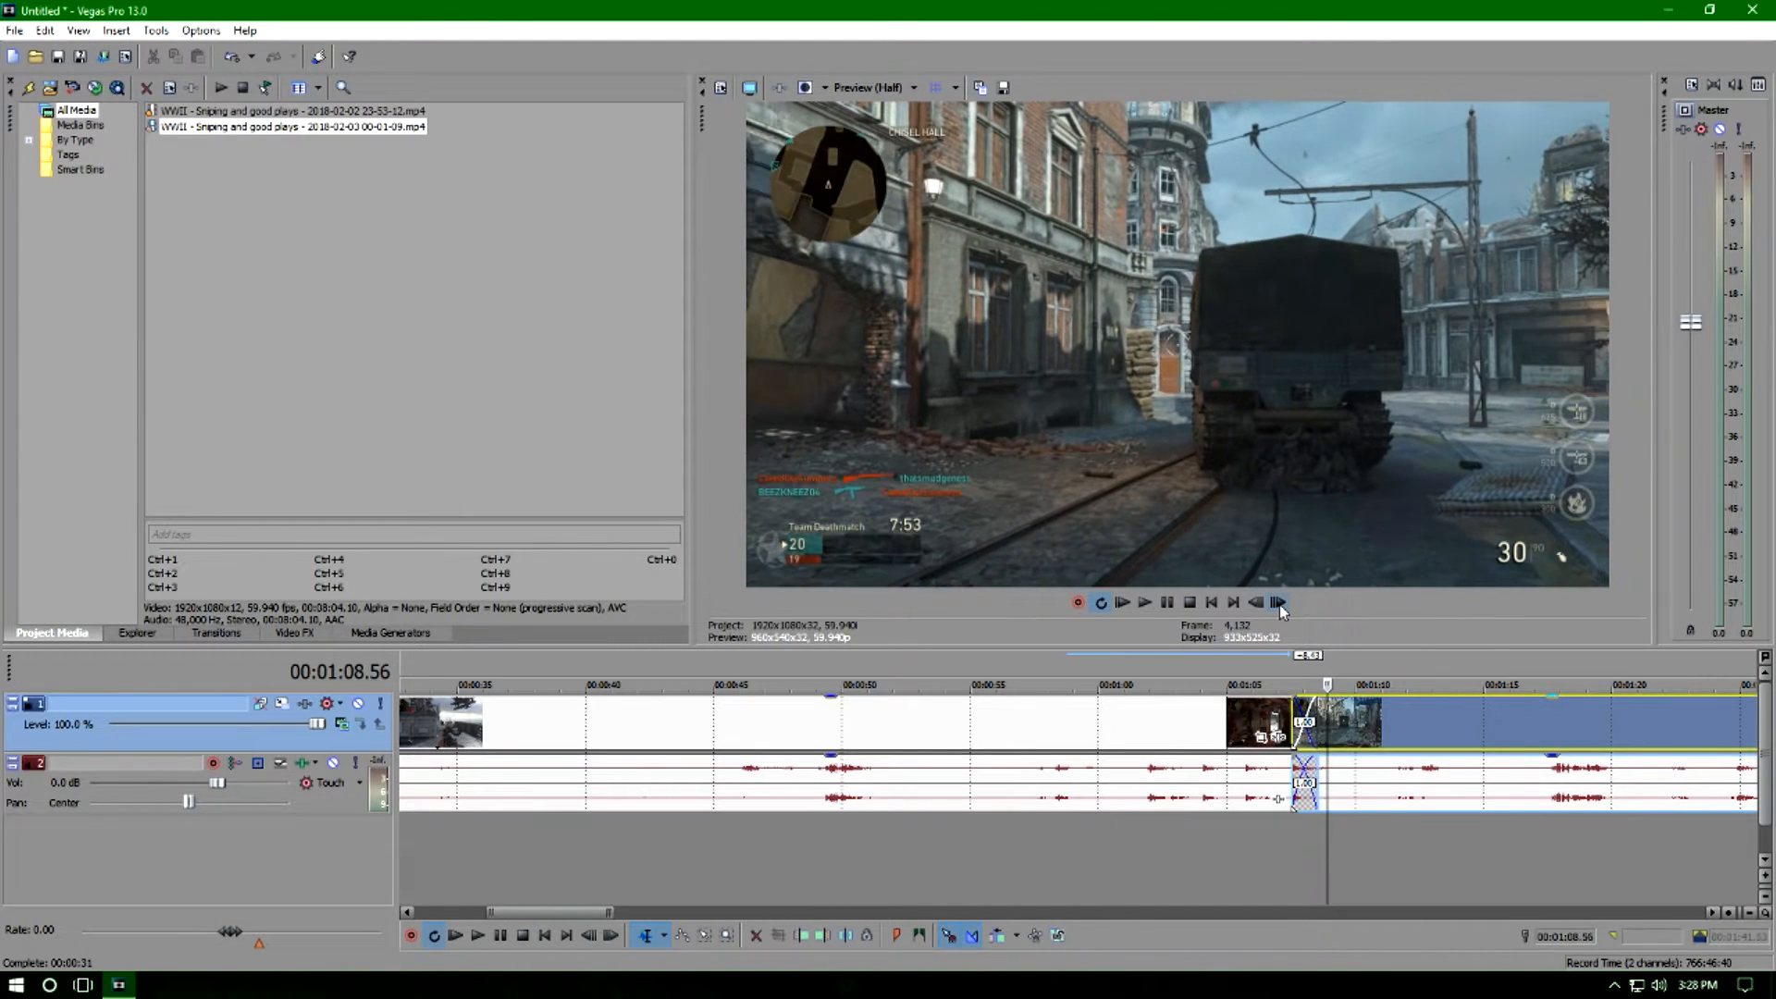
Split the second clip at 00:01:56.13 and overlap the two pieces with a crossfade of about 1 second.
{"action": "scroll", "coordinate": [1346, 659], "scroll_direction": "down", "scroll_amount": 5}
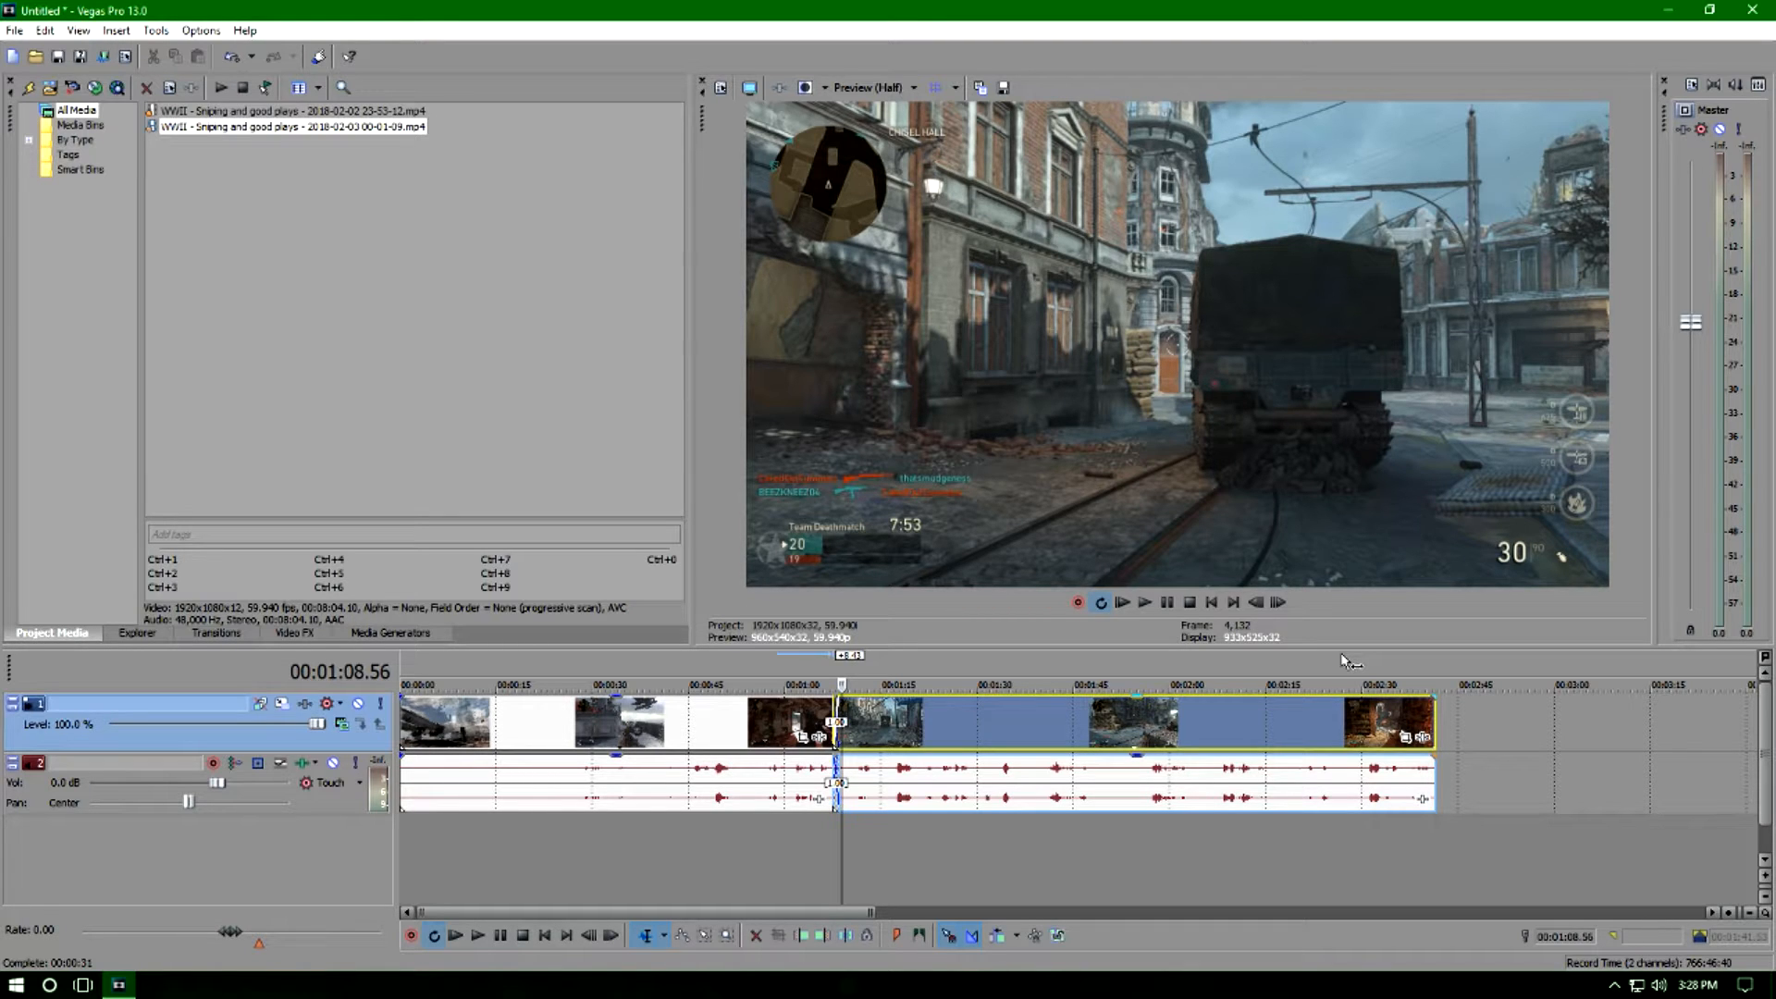
{"action": "left_click", "coordinate": [1145, 712]}
{"action": "key", "text": "s"}
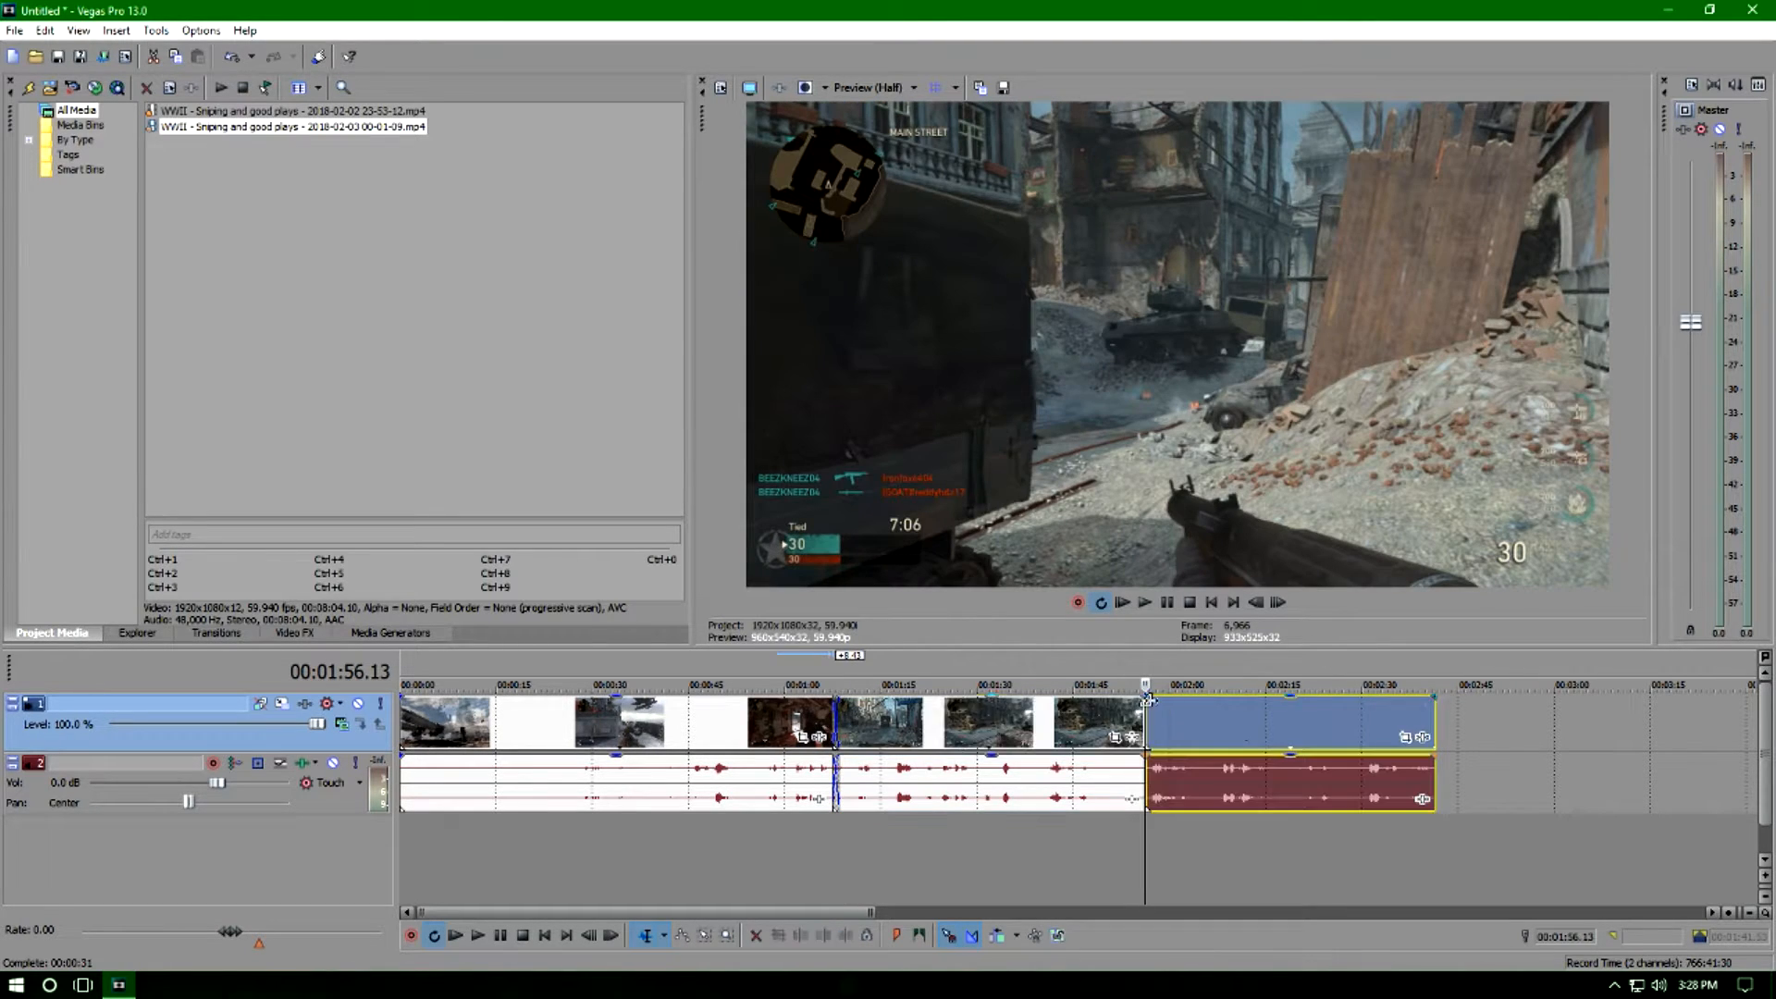
{"action": "mouse_move", "coordinate": [1238, 724]}
{"action": "left_mouse_down"}
{"action": "mouse_move", "coordinate": [1210, 723]}
{"action": "mouse_move", "coordinate": [1245, 731]}
{"action": "left_mouse_up"}
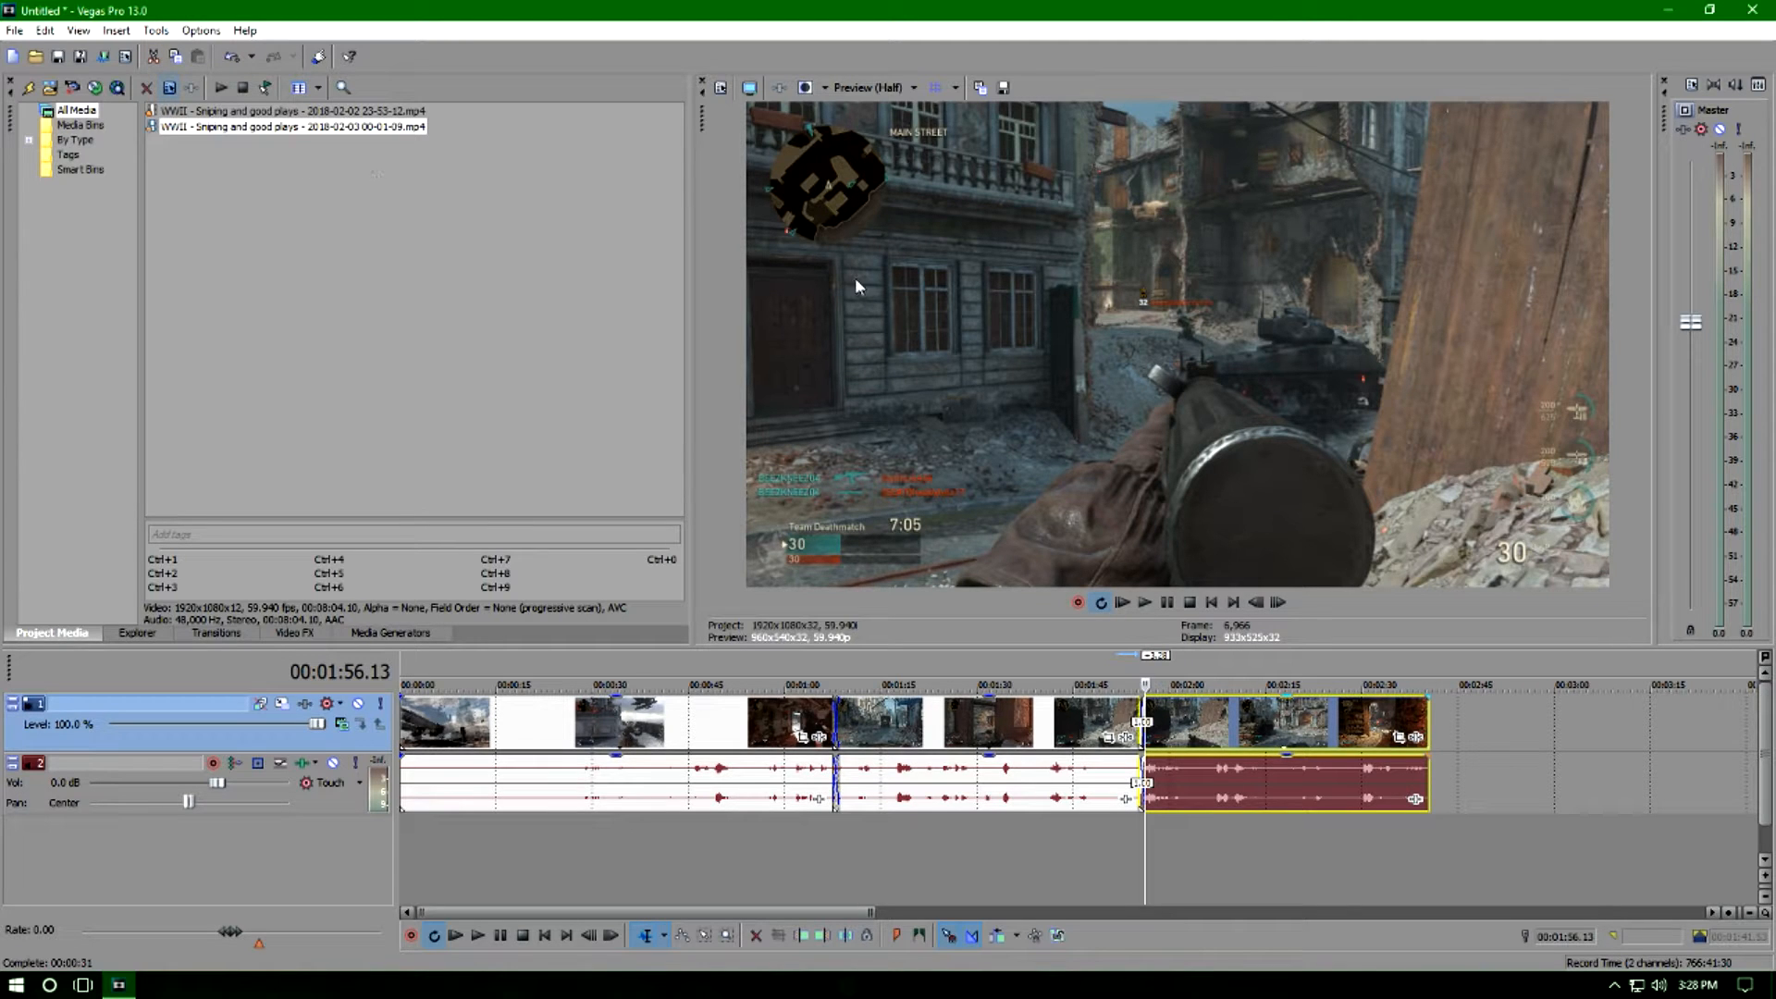
Set the loop region over the whole edited timeline and name the render output file Tutorial.mp4.
{"action": "double_click", "coordinate": [955, 647]}
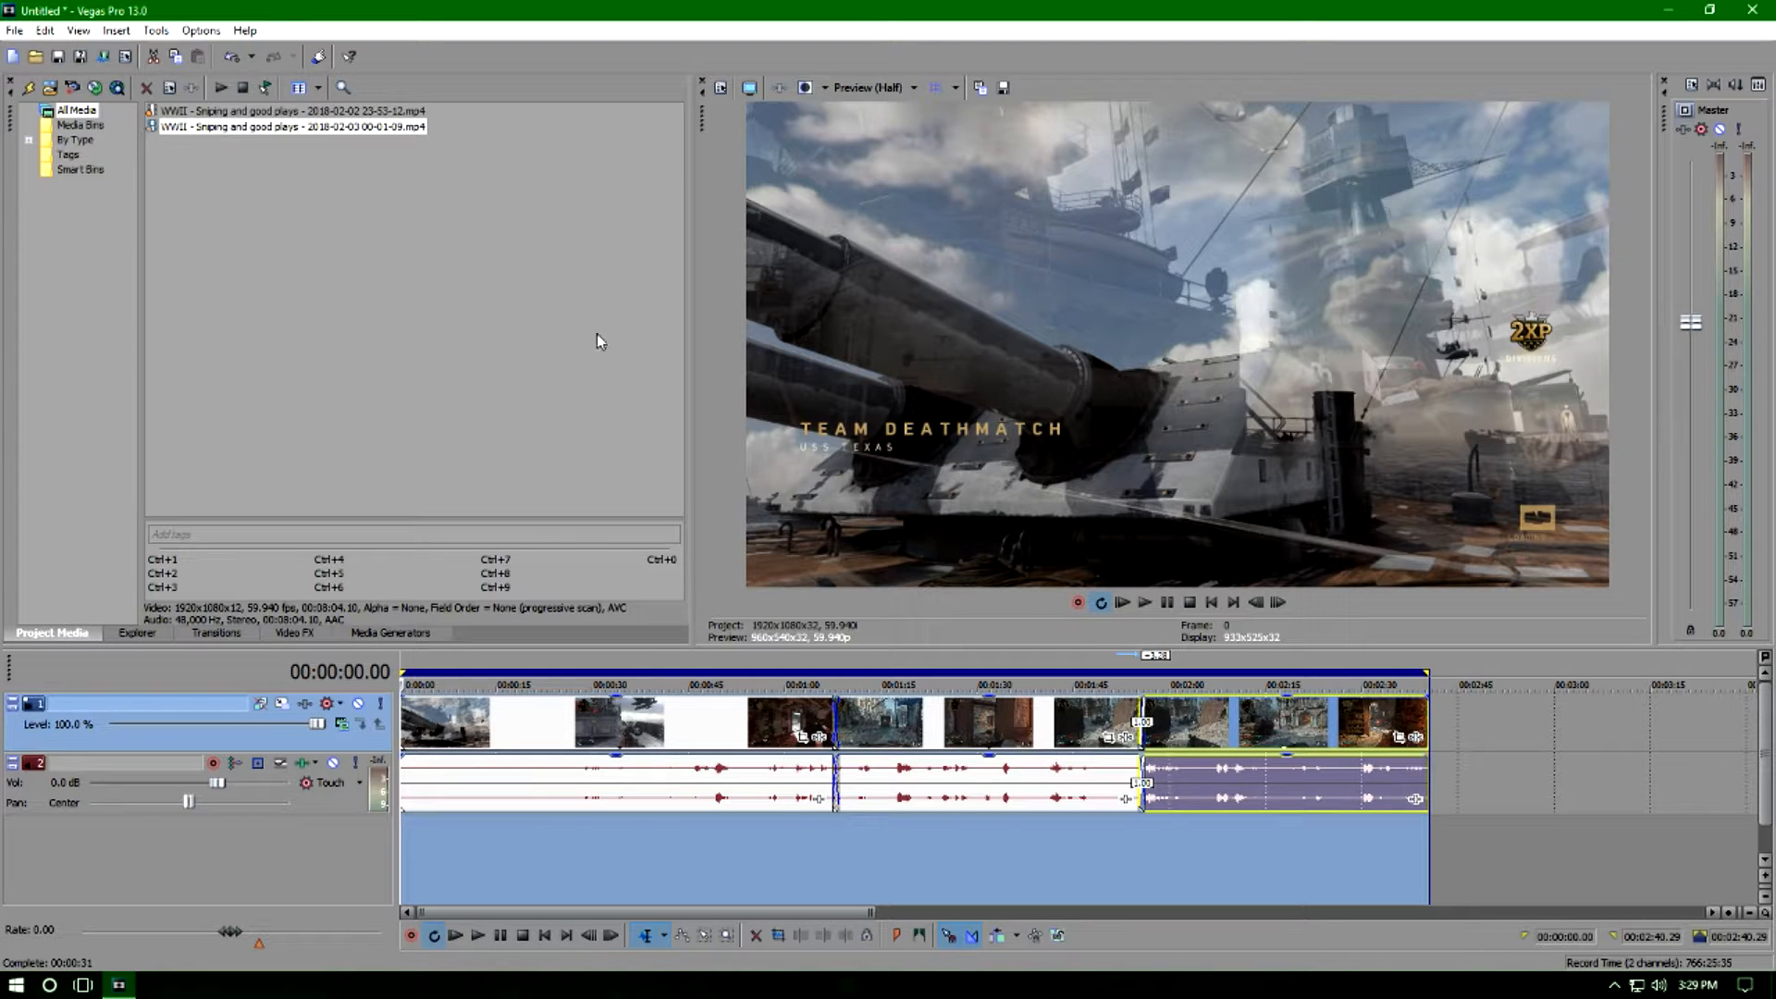
{"action": "left_click", "coordinate": [104, 62]}
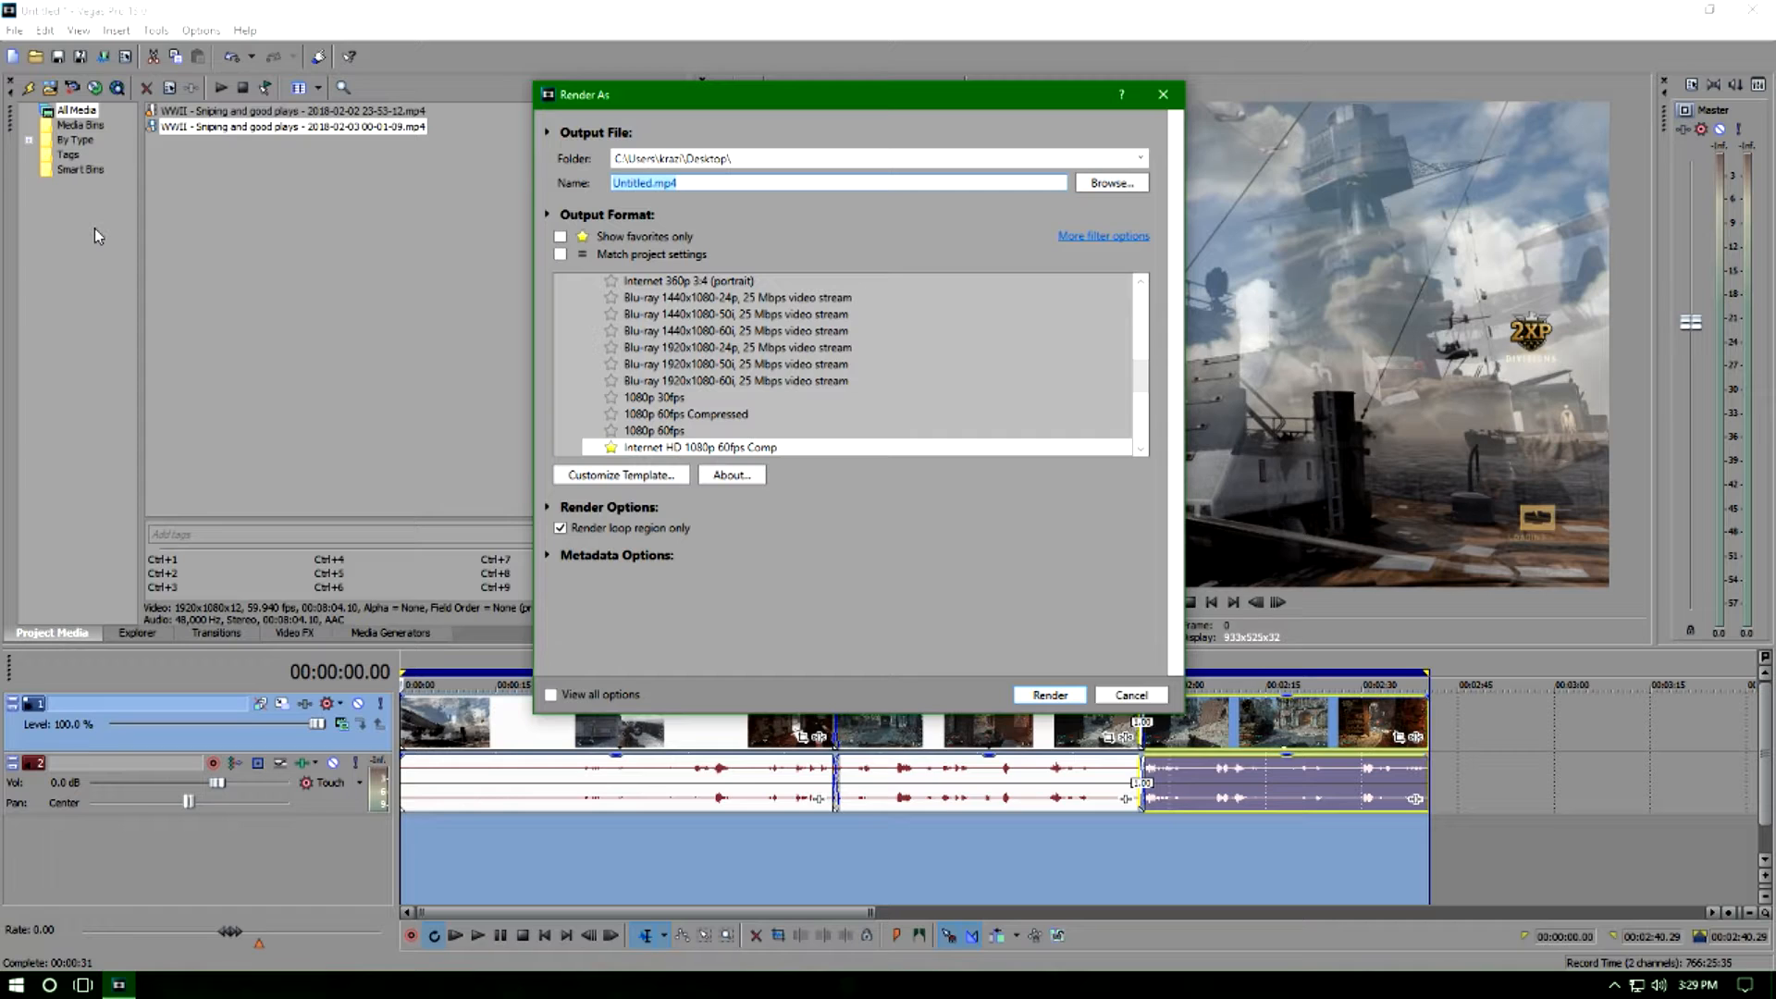
{"action": "left_click", "coordinate": [658, 182]}
{"action": "key", "text": "BackSpace"}
{"action": "key", "text": "BackSpace"}
{"action": "key", "text": "BackSpace"}
{"action": "type", "text": "Tu"}
Customize the Internet HD 1080p 60fps Comp render template, with the encode mode set to Render using CPU only.
{"action": "left_click", "coordinate": [765, 451]}
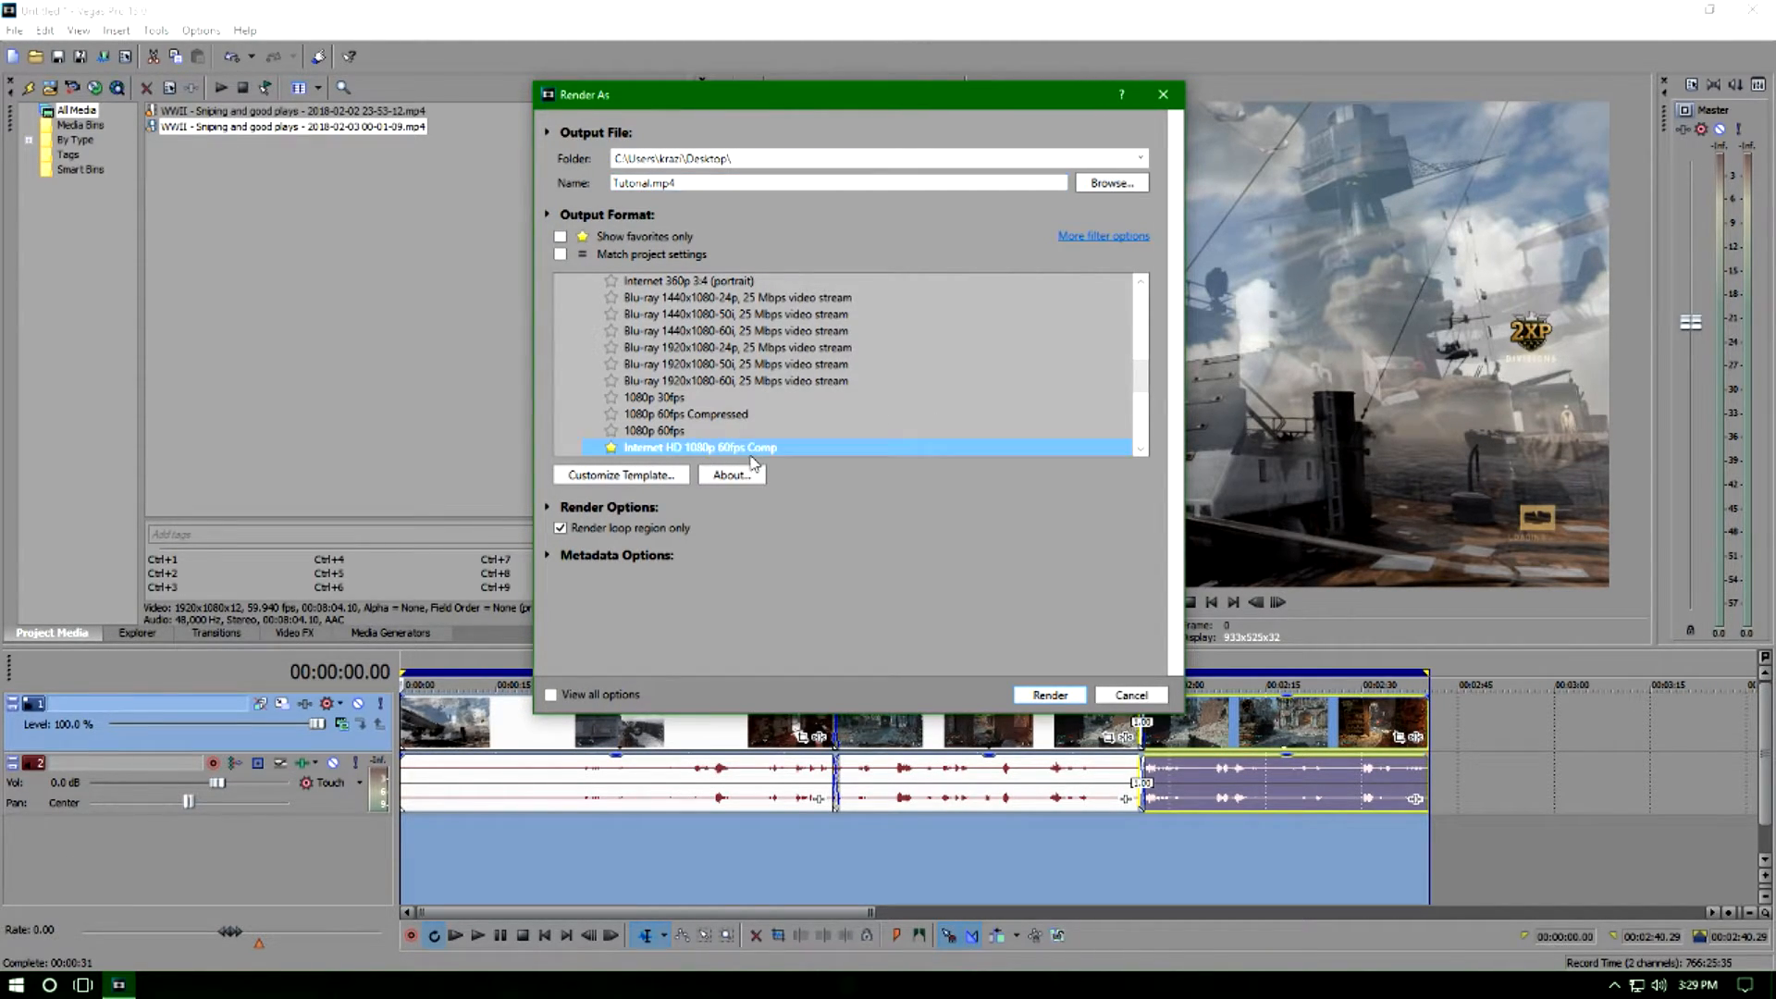
{"action": "left_click", "coordinate": [656, 476]}
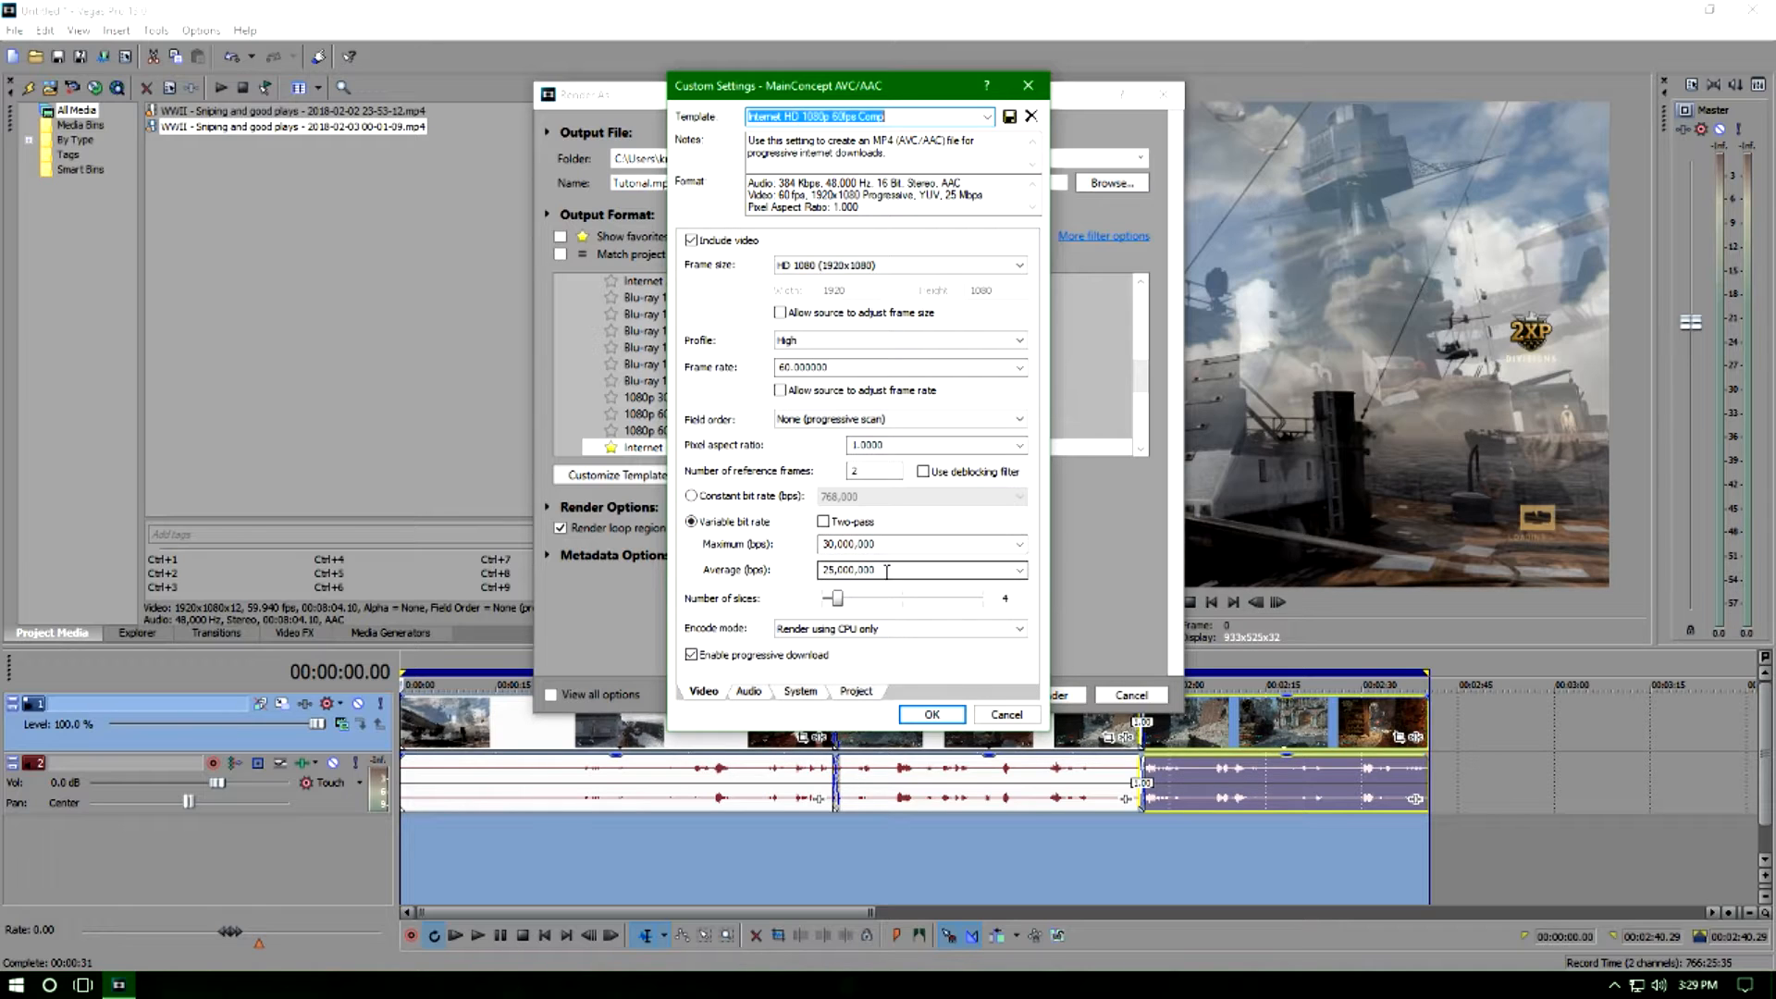
{"action": "left_click", "coordinate": [856, 628]}
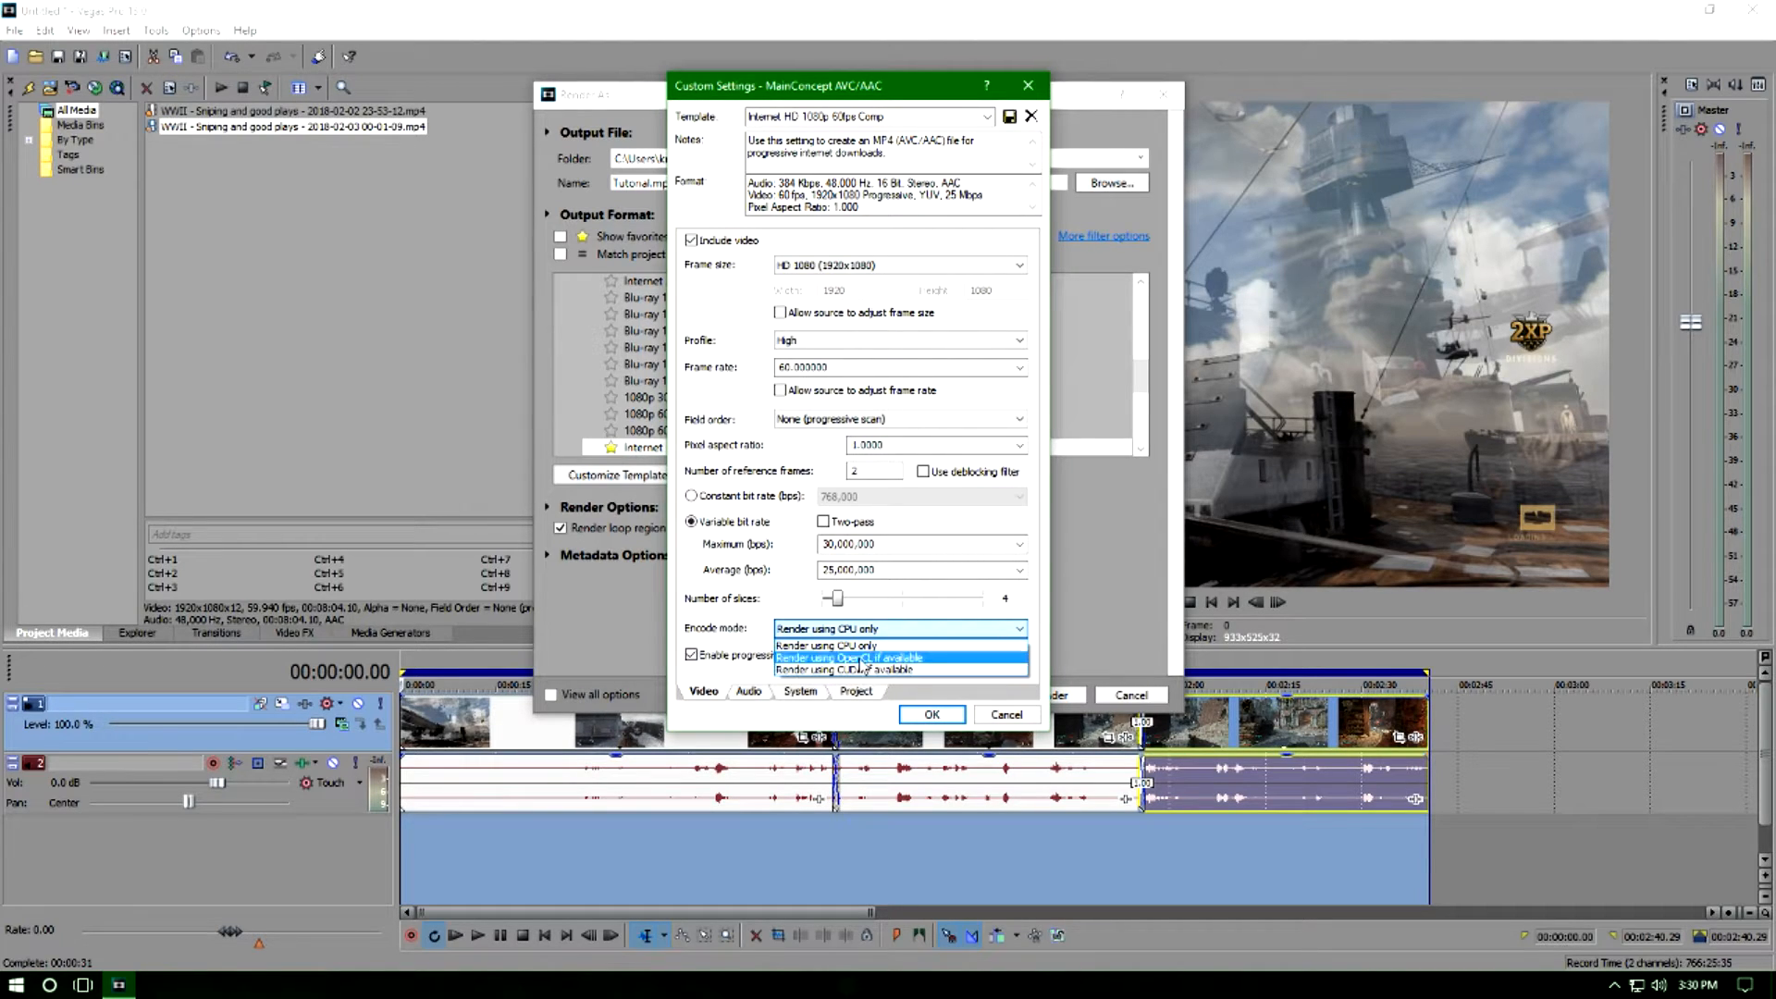
{"action": "left_click", "coordinate": [873, 646]}
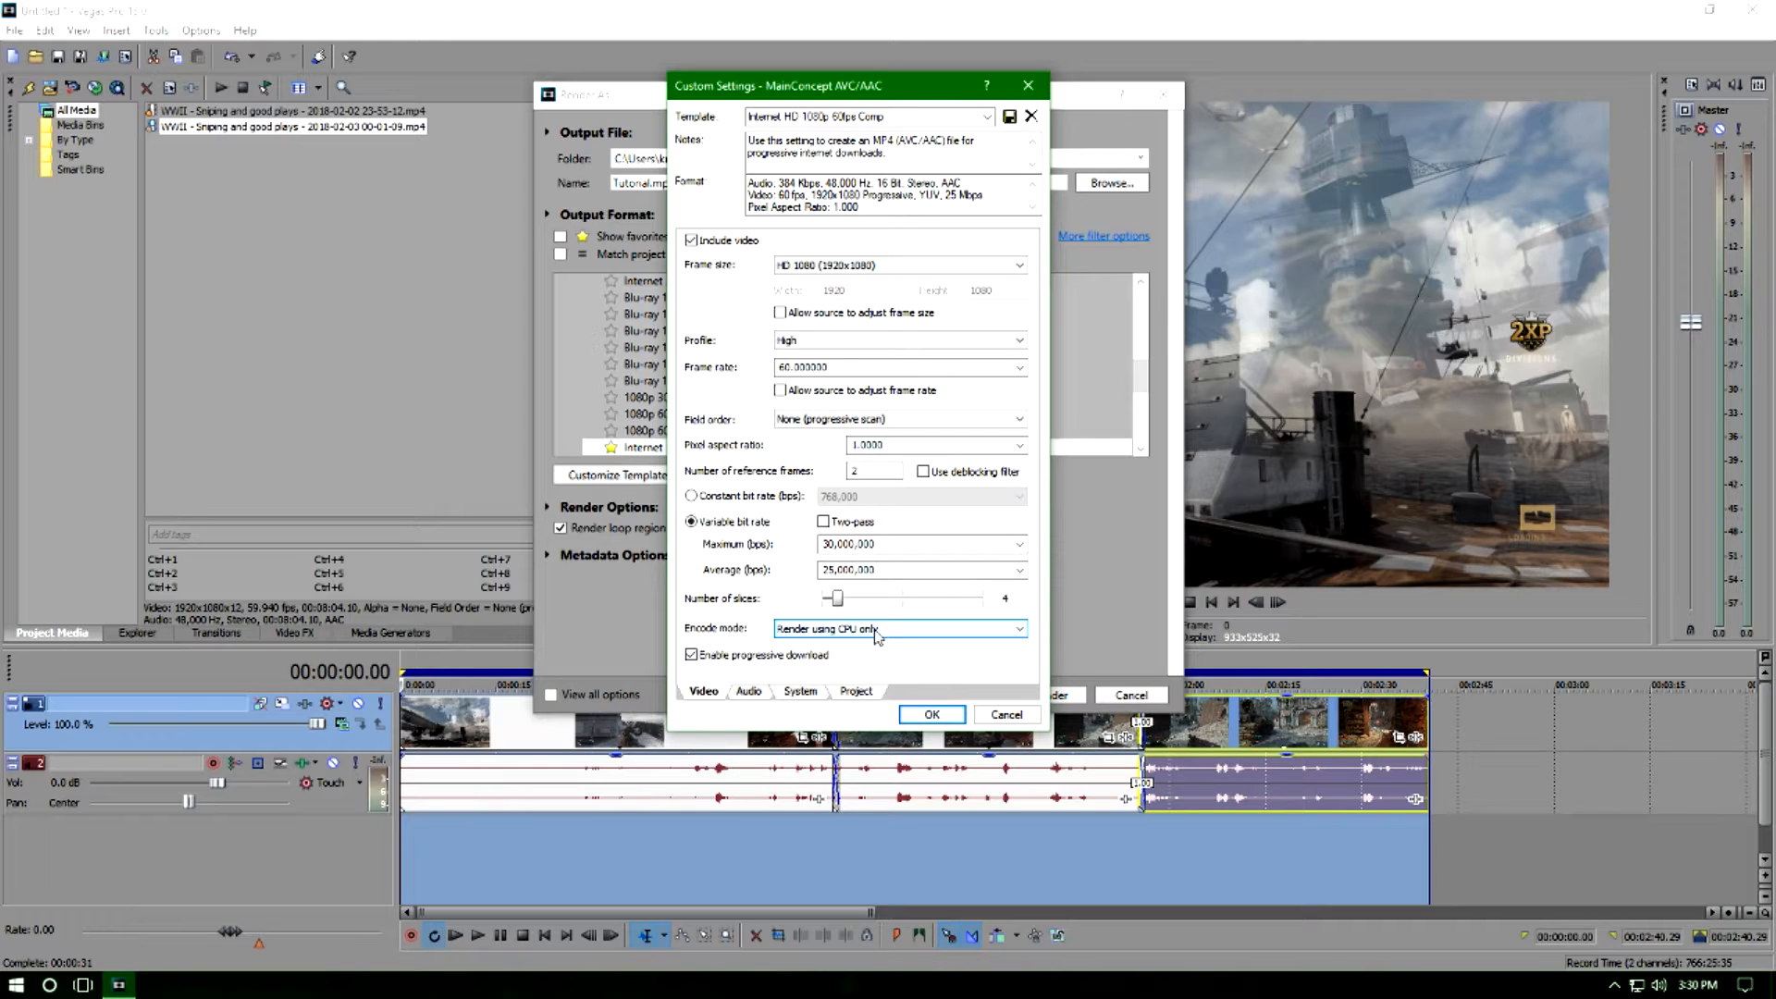
Set the template's video rendering quality to Best and return to its video settings.
{"action": "left_click", "coordinate": [858, 694]}
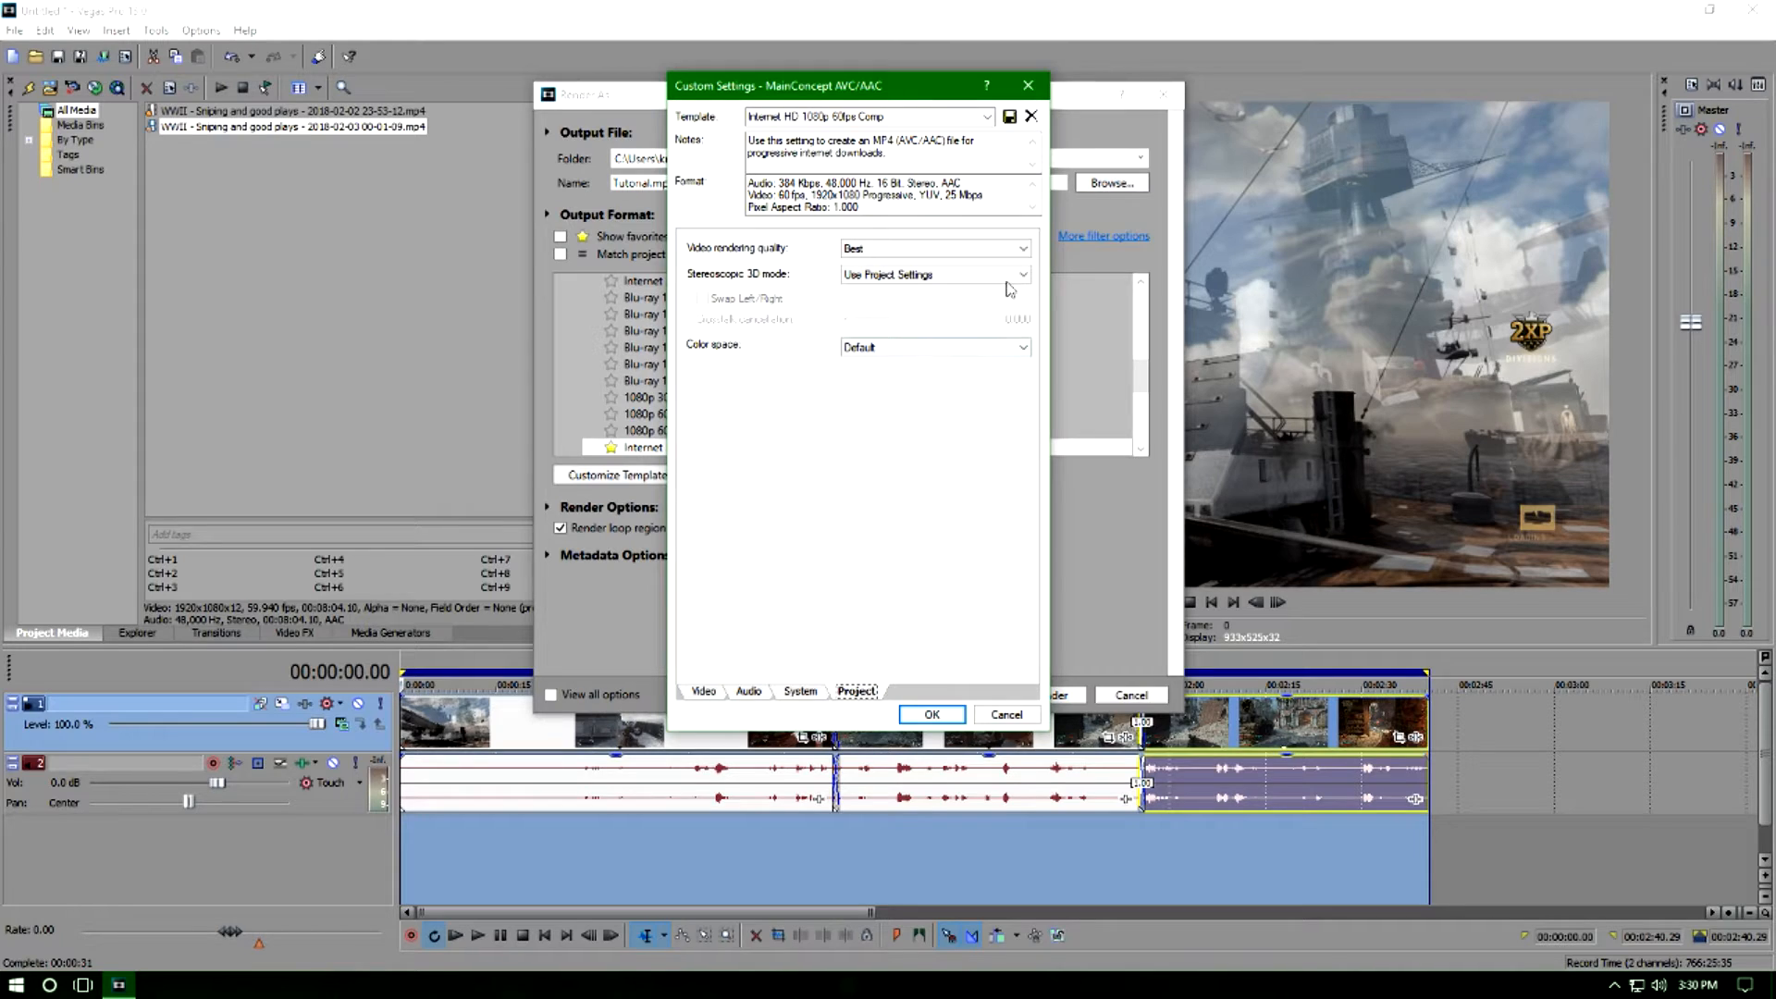
{"action": "left_click", "coordinate": [1022, 248]}
{"action": "left_click", "coordinate": [863, 316]}
{"action": "left_click", "coordinate": [704, 690]}
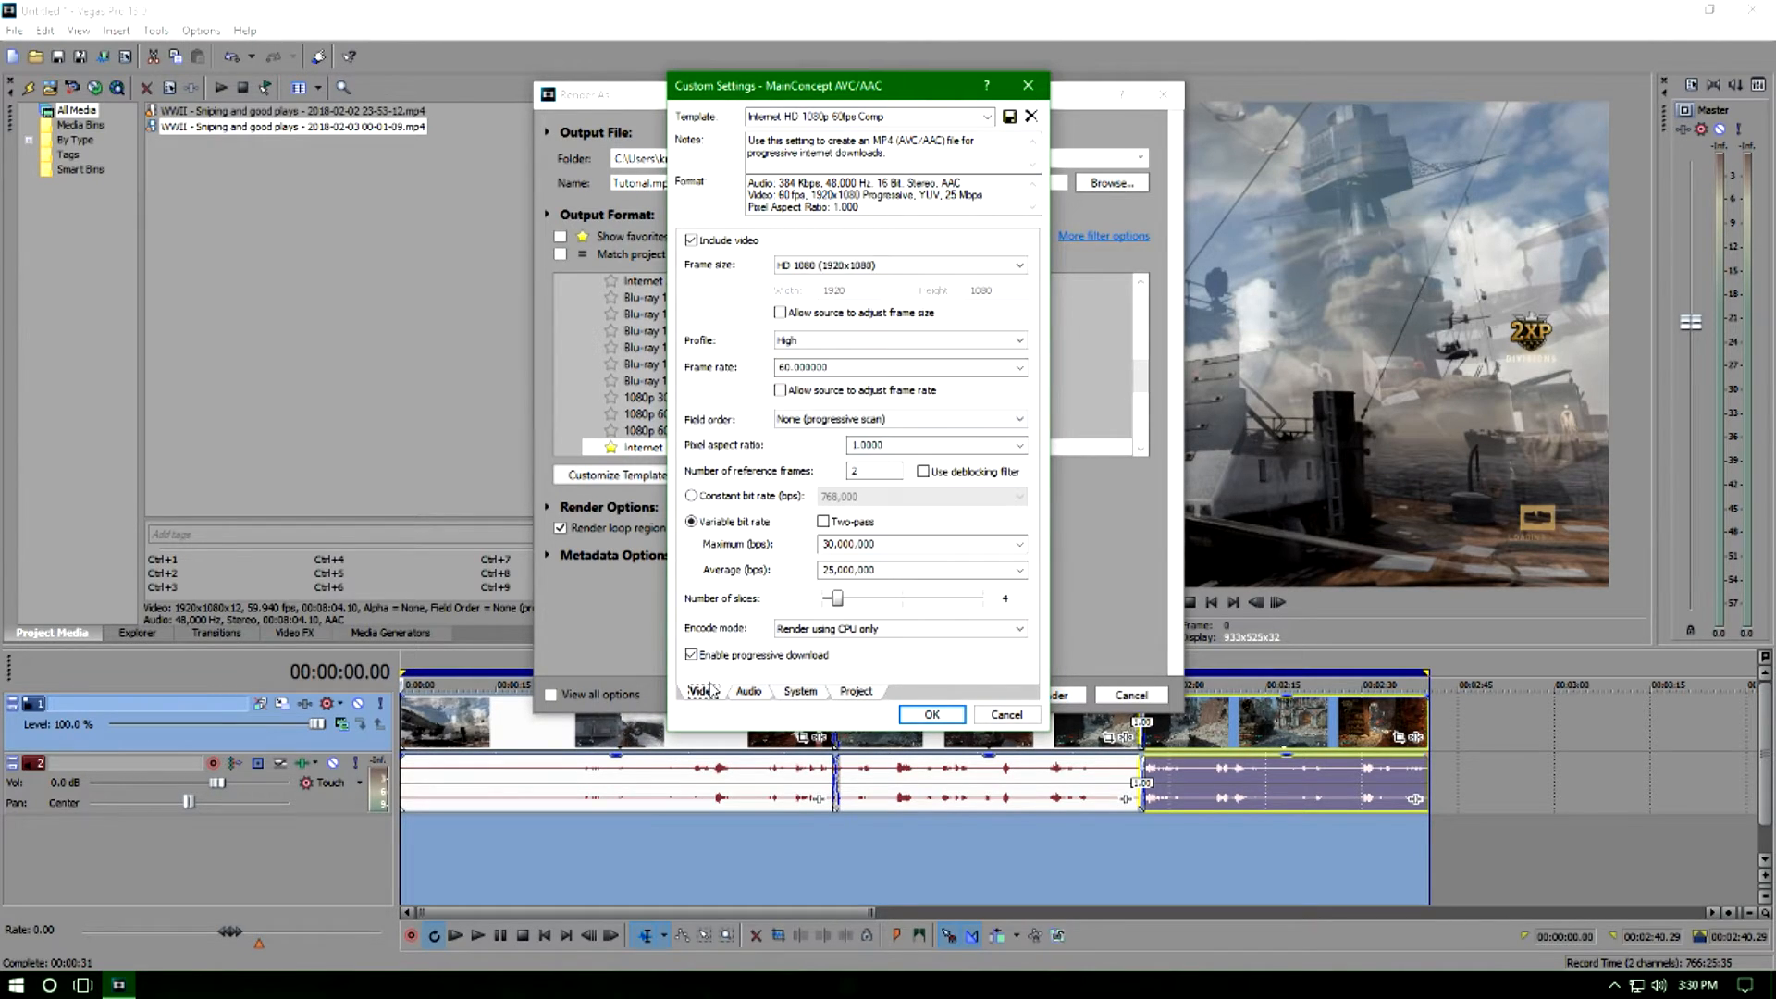
Rename the customized render template as "tutor" and save it as a new preset.
{"action": "left_click_drag", "start_coordinate": [905, 118], "coordinate": [747, 115]}
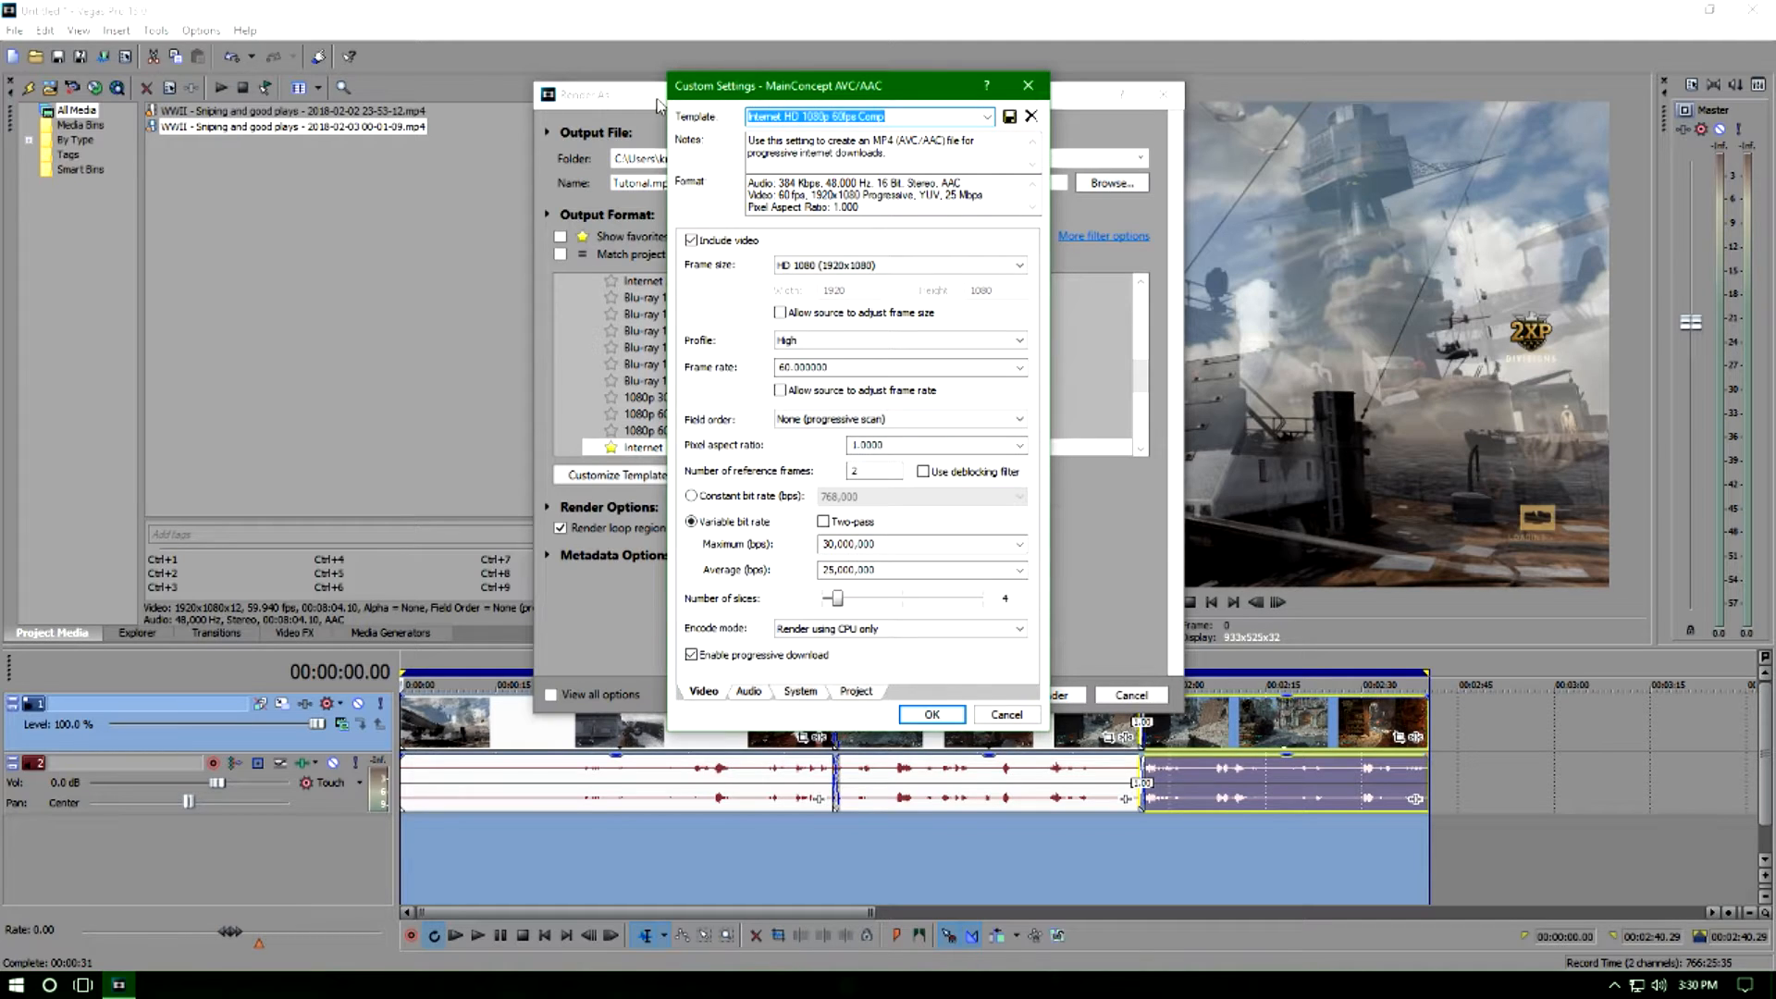
{"action": "type", "text": "torial"}
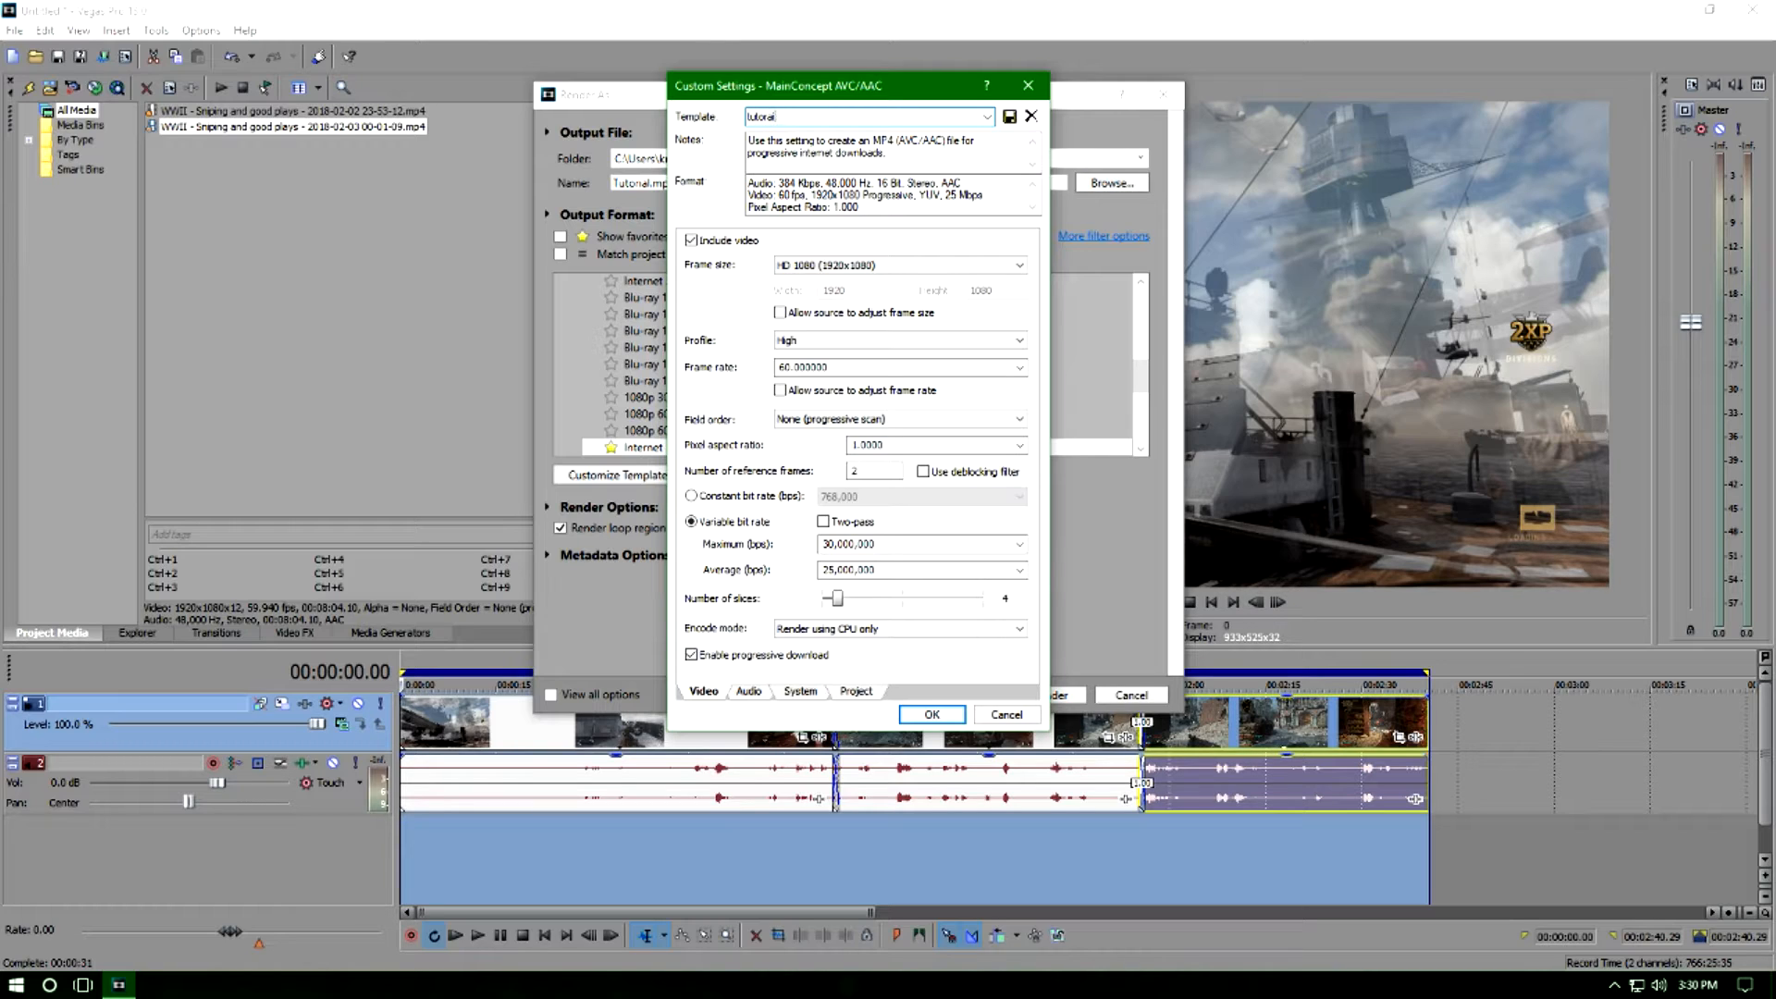
{"action": "type", "text": "[ASL]"}
{"action": "key", "text": "BackSpace"}
{"action": "key", "text": "BackSpace"}
{"action": "key", "text": "BackSpace"}
{"action": "left_click", "coordinate": [1009, 117]}
Switch the render template from tutor to Internet 480p 4:3 and back to tutor to check the saved preset.
{"action": "left_click", "coordinate": [988, 118]}
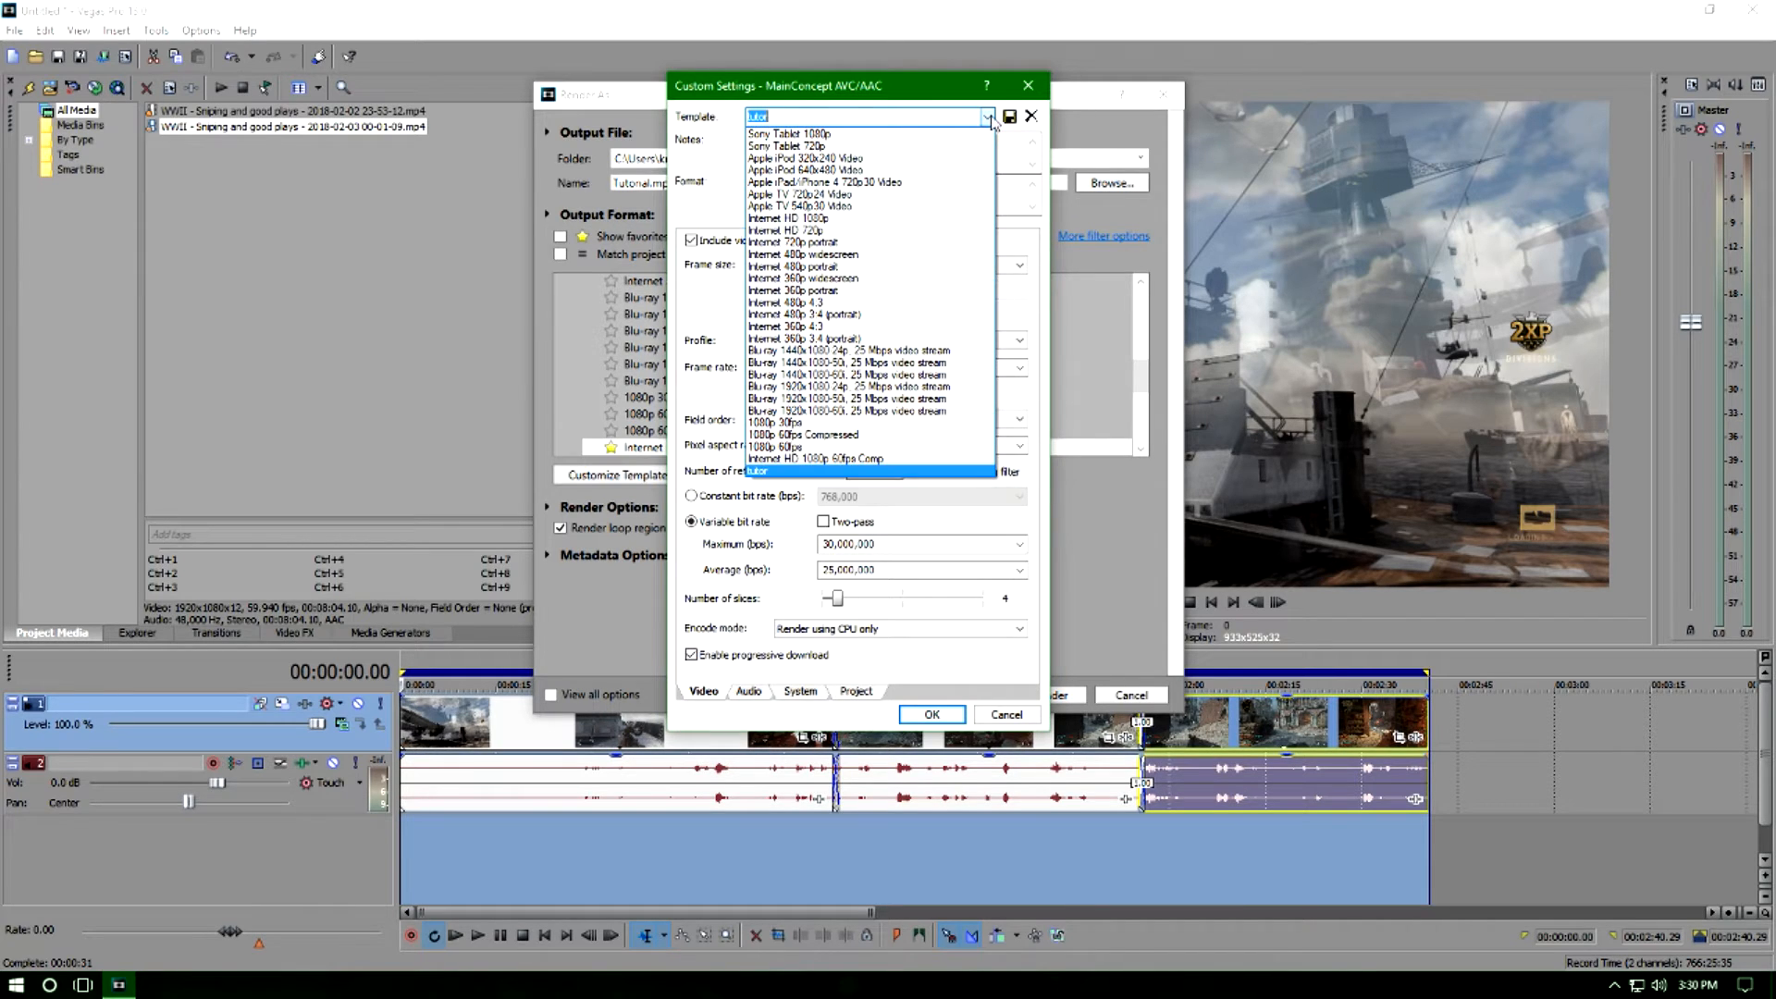
{"action": "left_click", "coordinate": [772, 473]}
{"action": "left_click", "coordinate": [987, 117]}
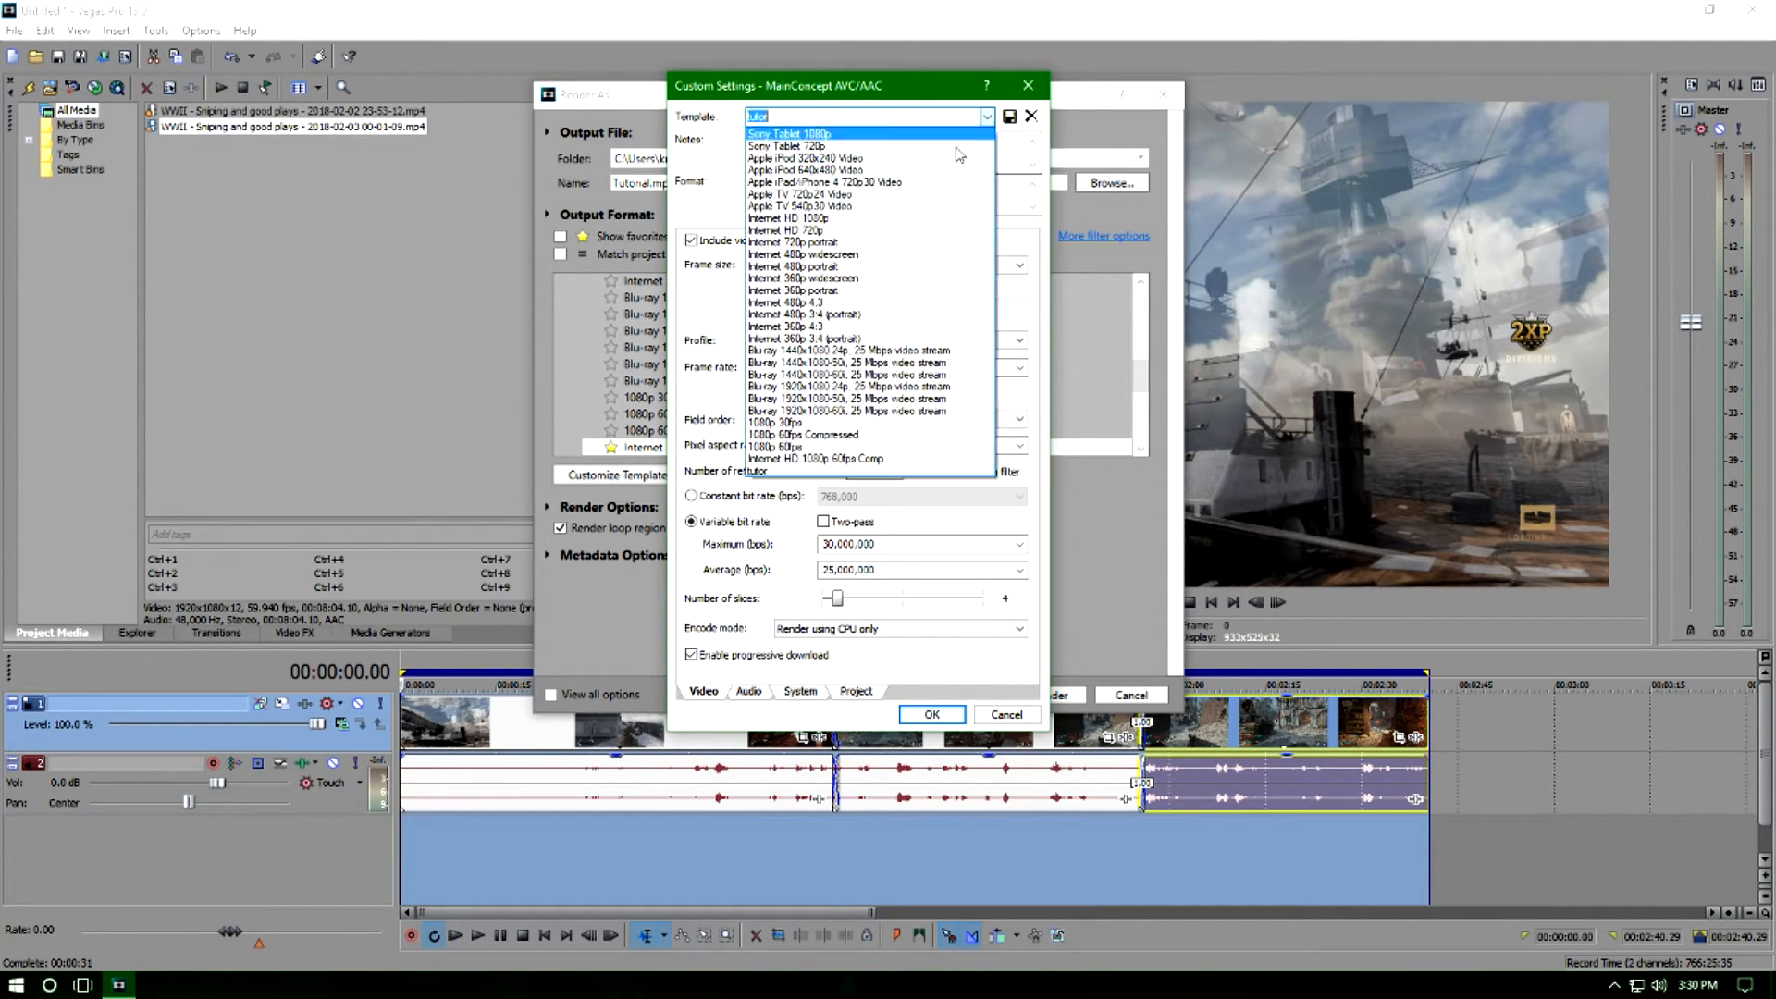
{"action": "left_click", "coordinate": [801, 303]}
{"action": "left_click", "coordinate": [988, 117]}
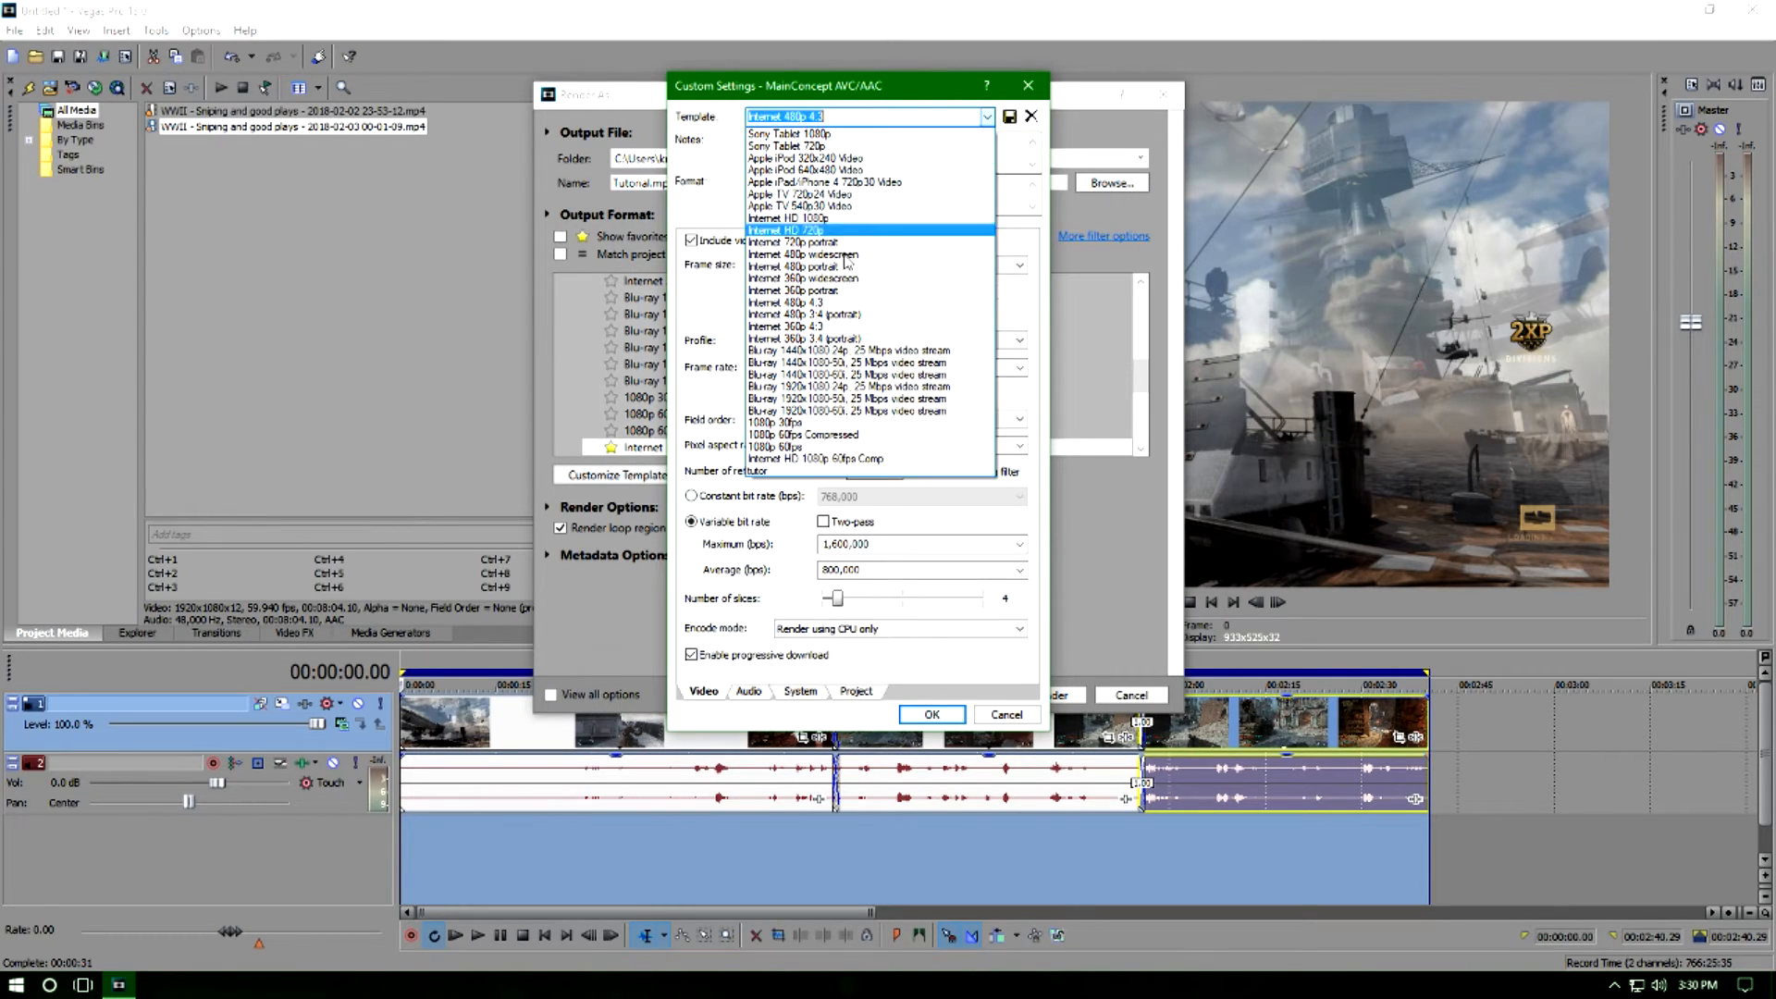
{"action": "left_click", "coordinate": [759, 472]}
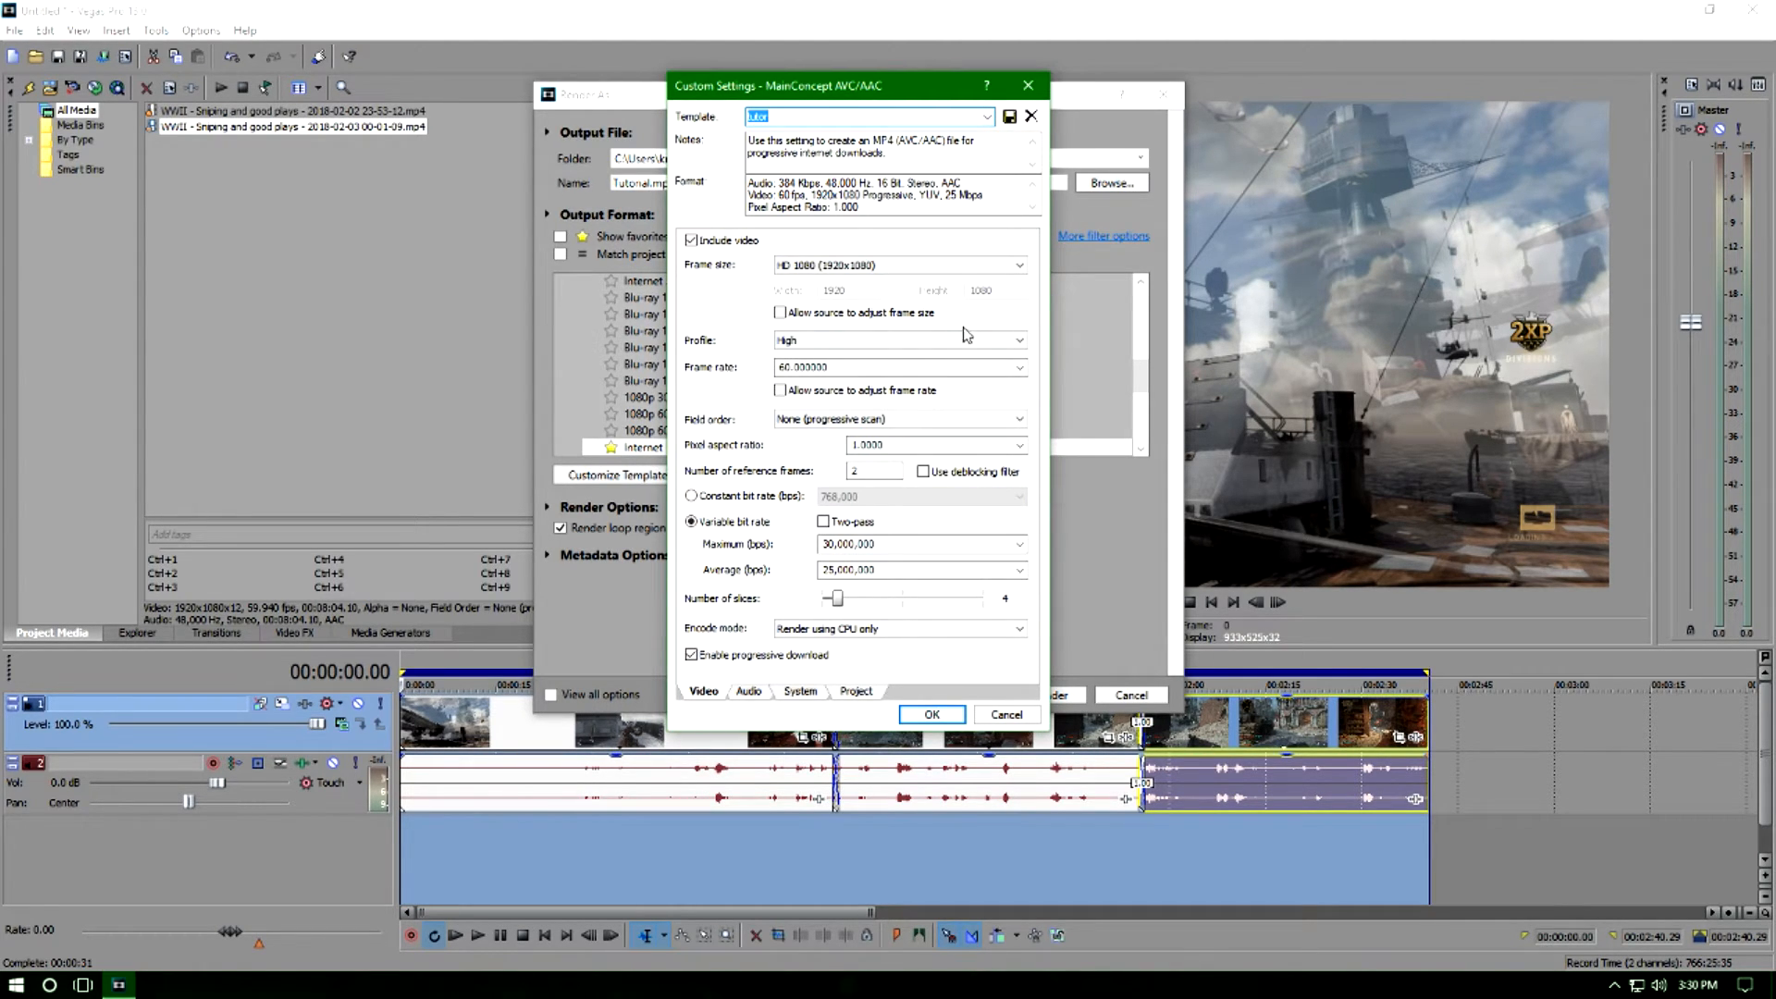
Choose the Internet HD 1080p 60fps Comp template, accept its settings, and start rendering Tutorial.mp4.
{"action": "left_click", "coordinate": [987, 118]}
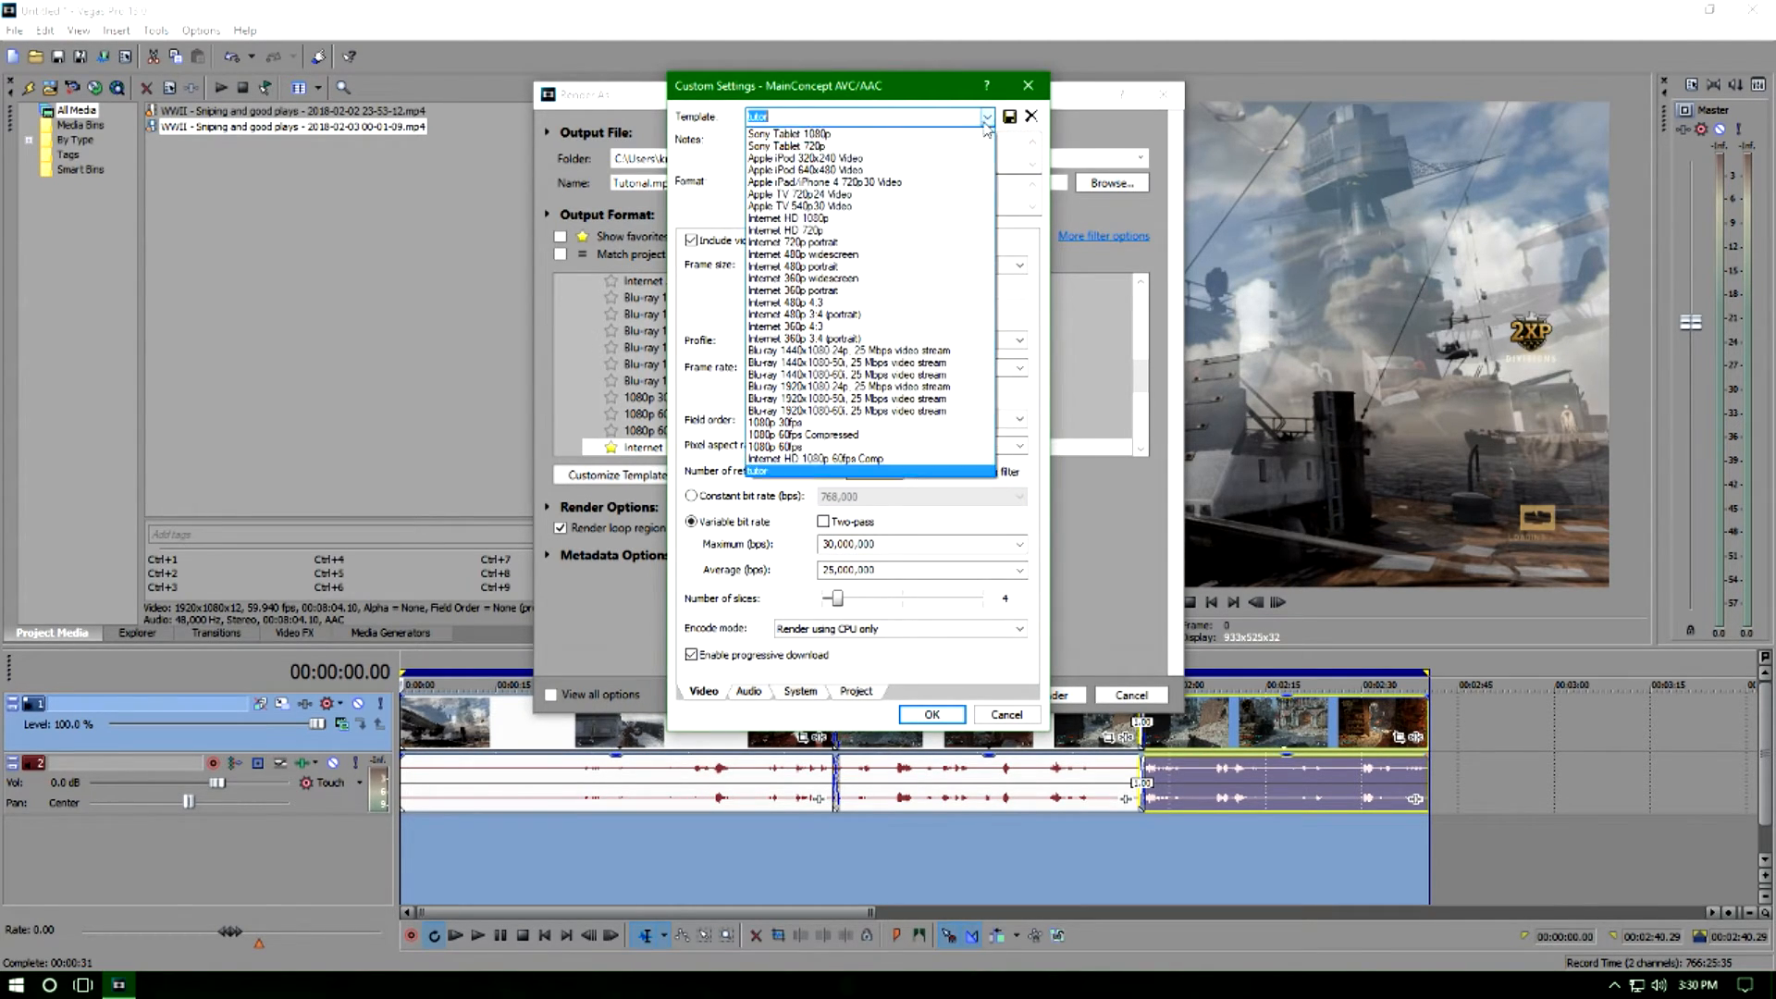
{"action": "left_click", "coordinate": [791, 467]}
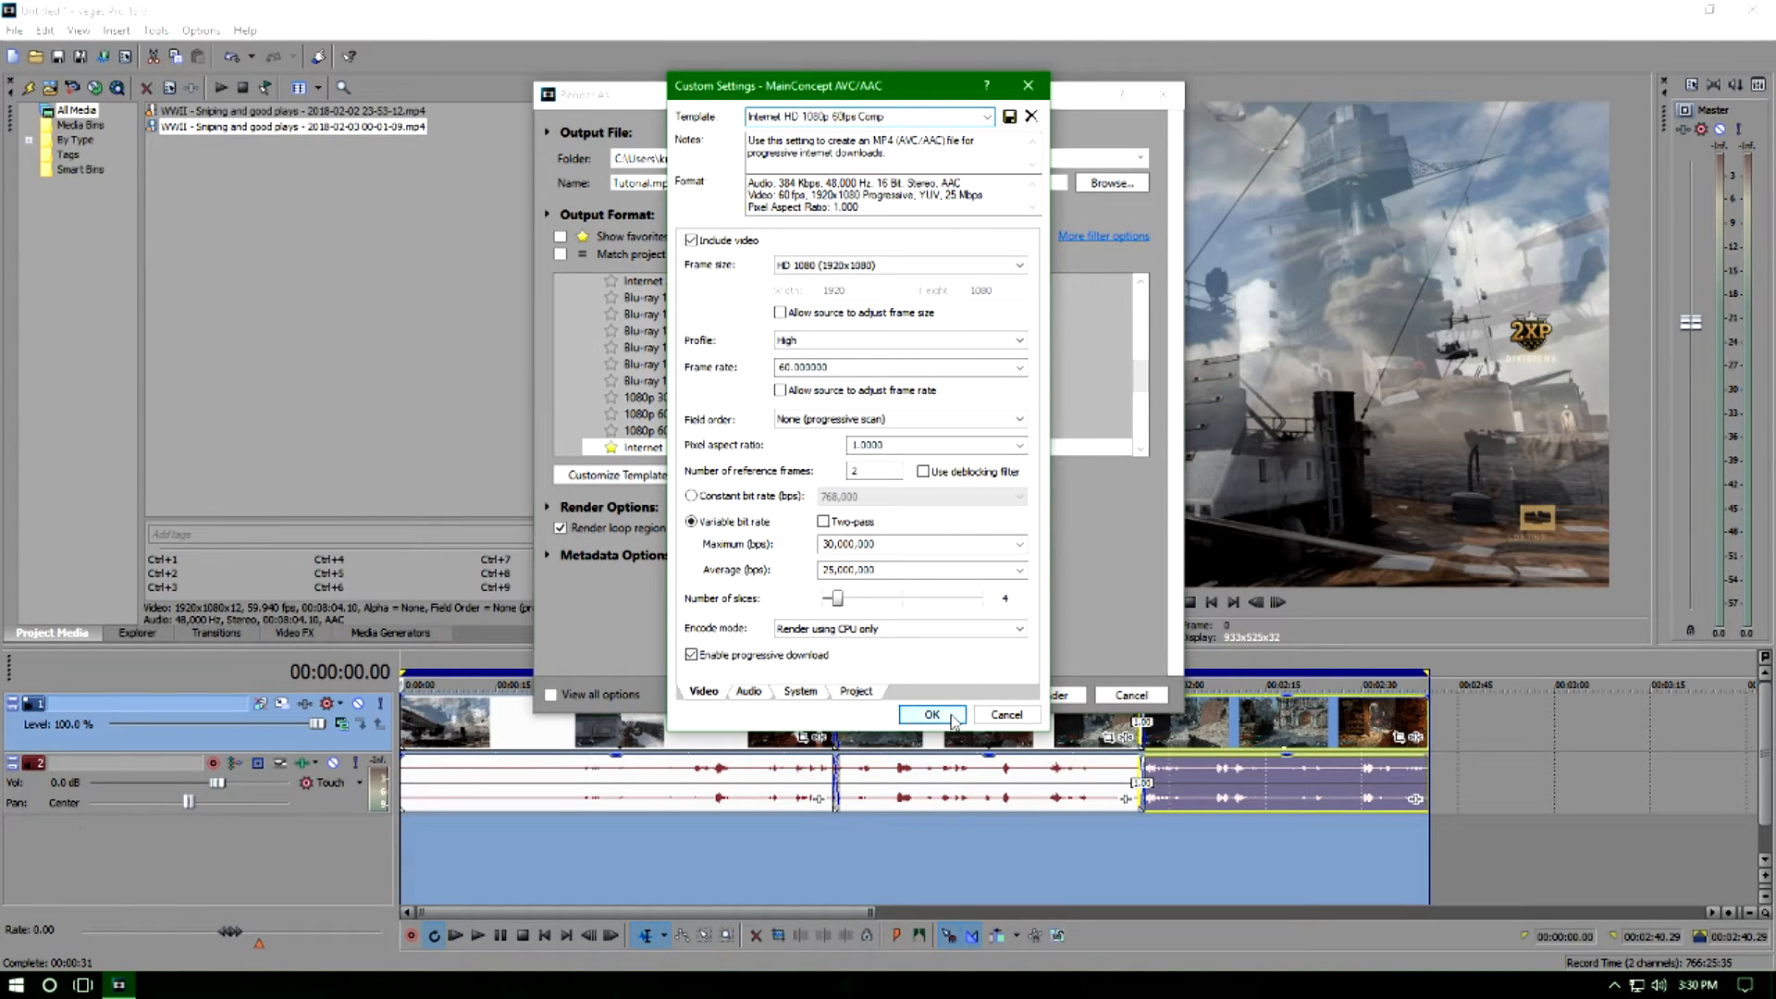
{"action": "left_click", "coordinate": [954, 714]}
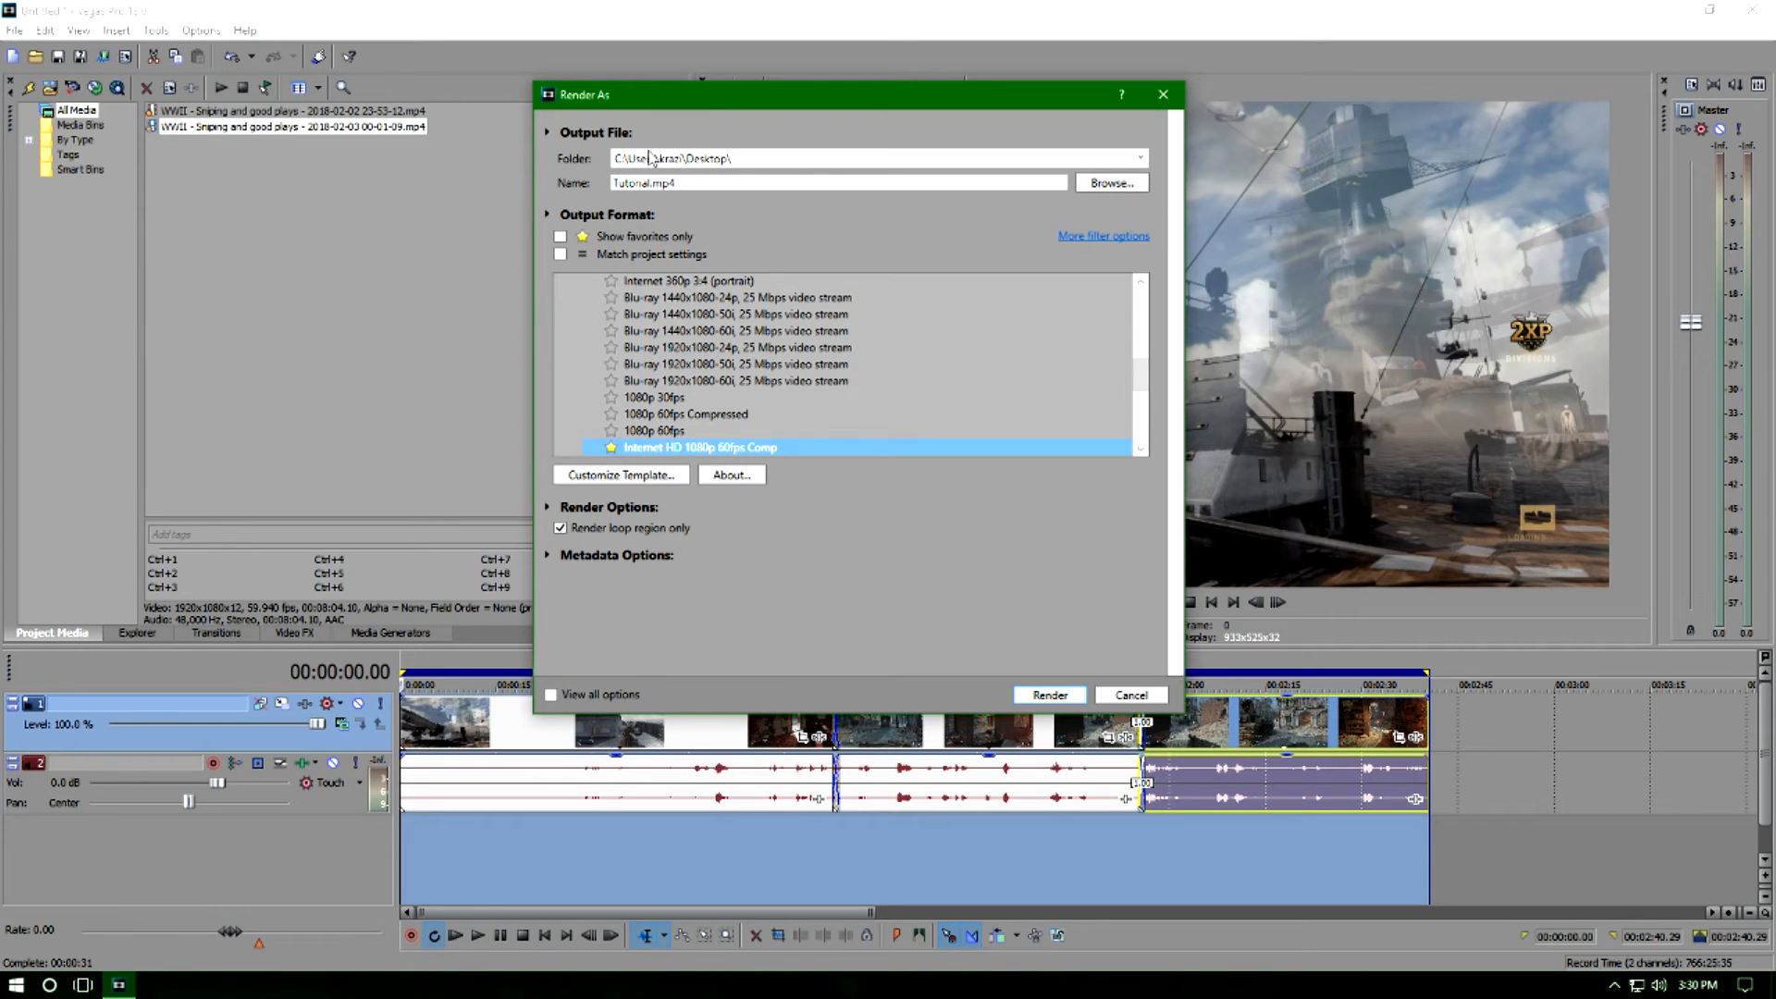
{"action": "left_click", "coordinate": [1051, 693]}
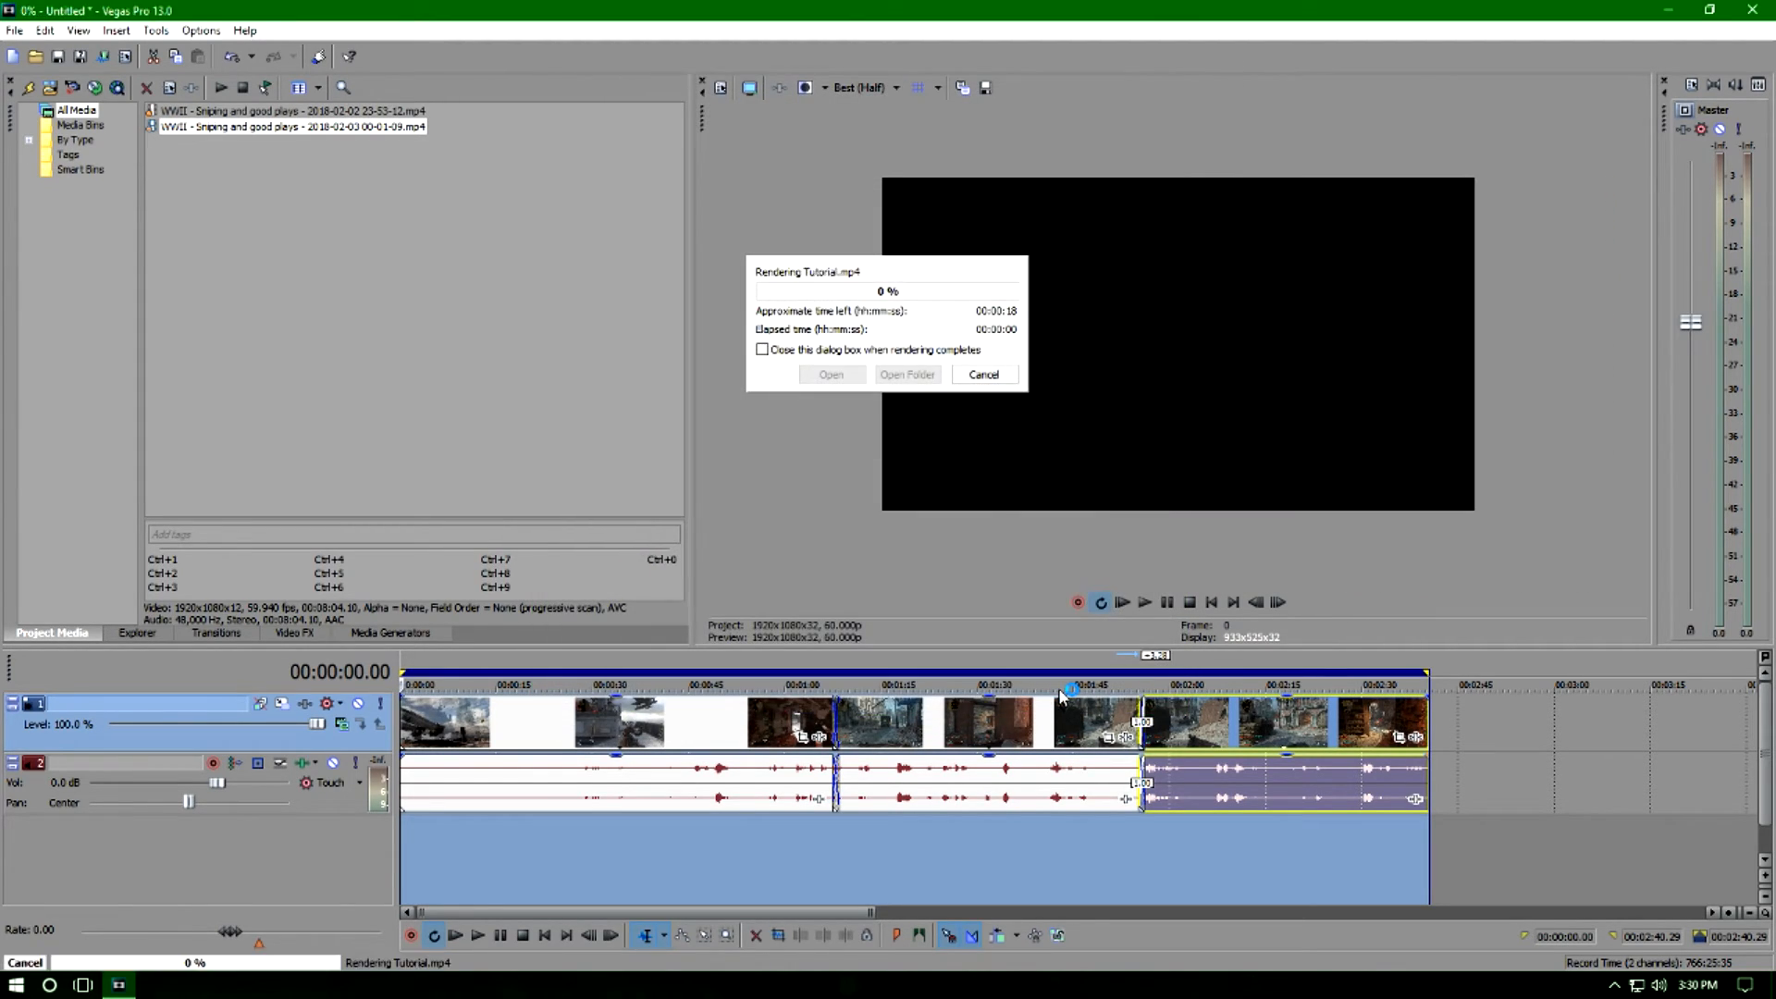